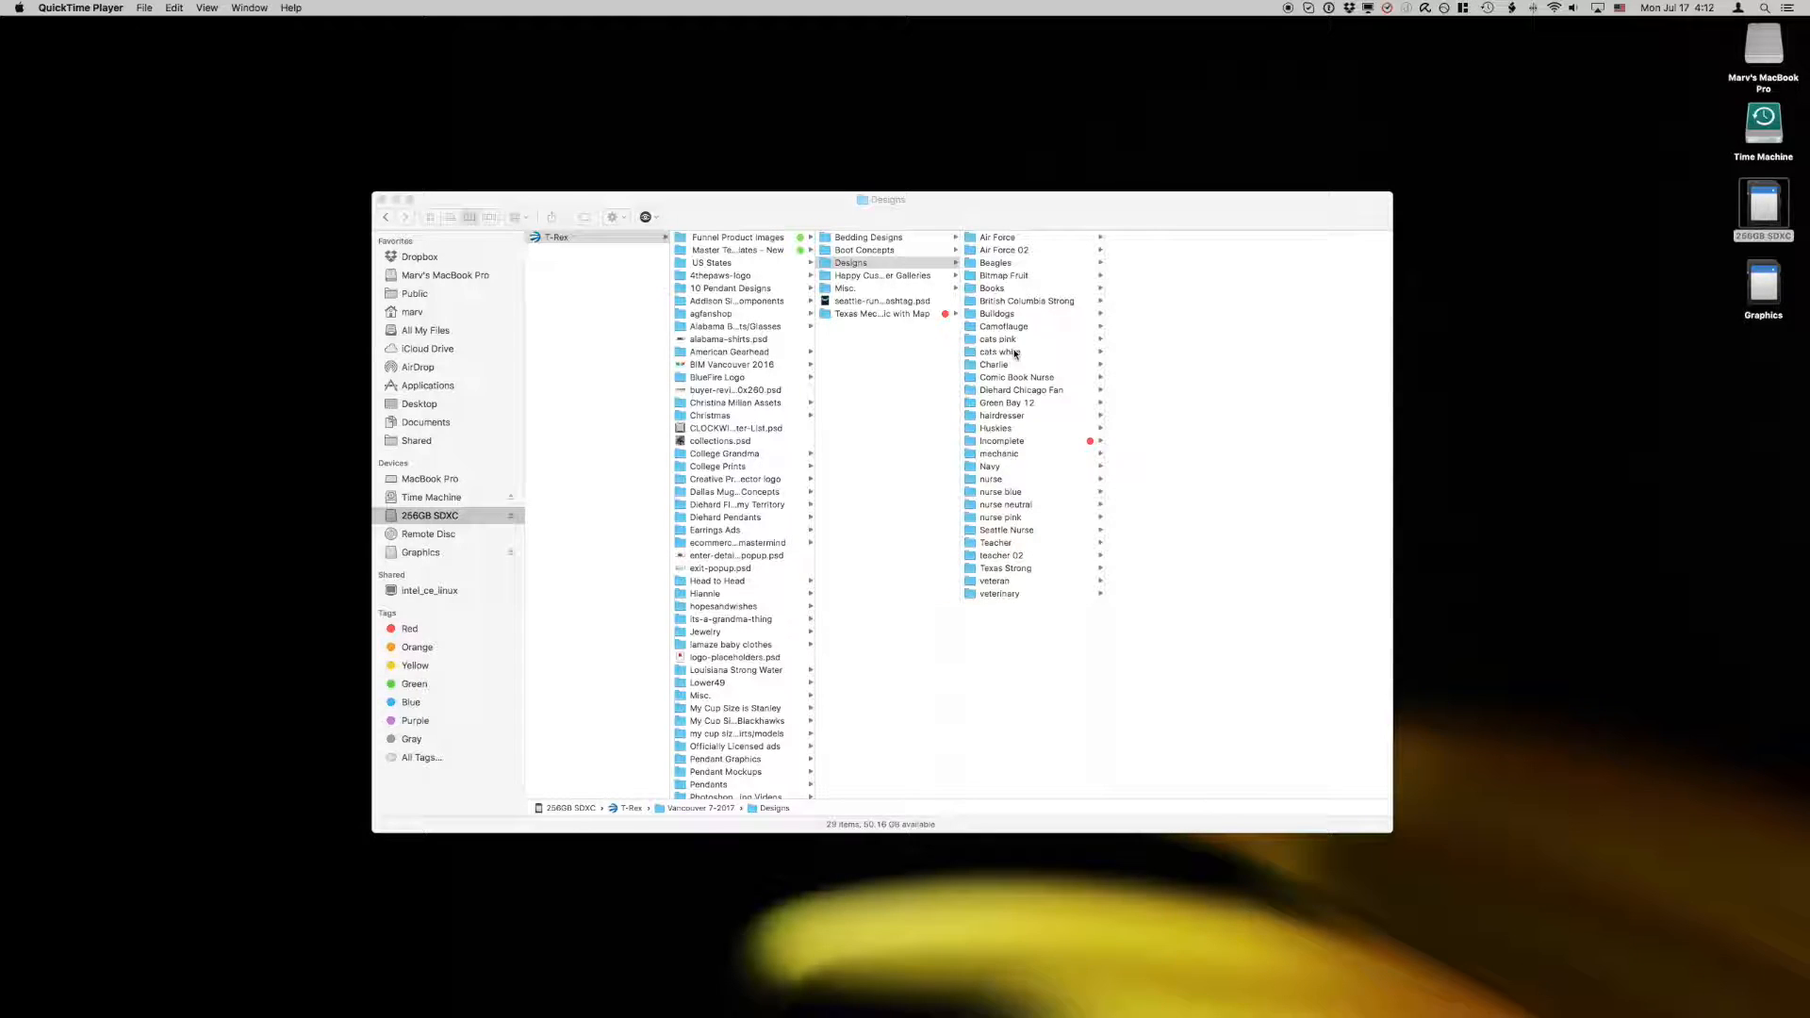
# Step: Look through the Air Force design's Artwork, Artwork PSD Files and Publish folders, and preview backpack-artwork.jpg
pyautogui.click(1001, 239)
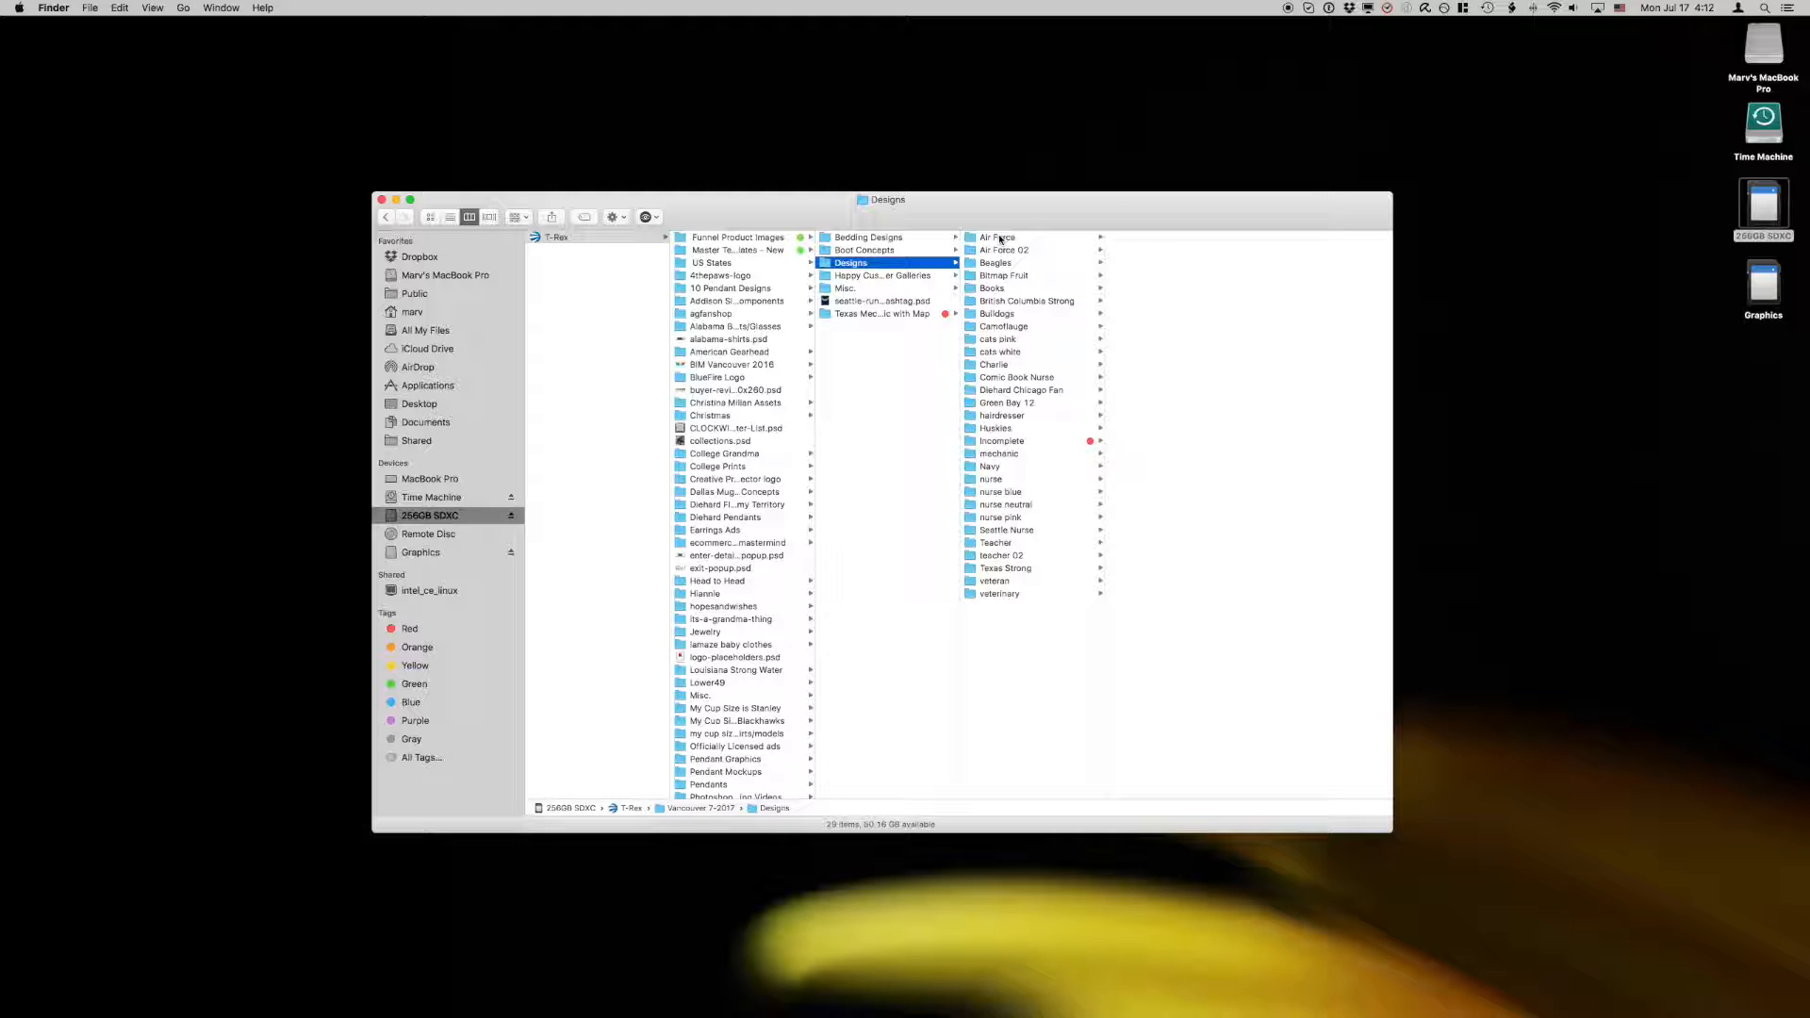
pyautogui.click(1000, 240)
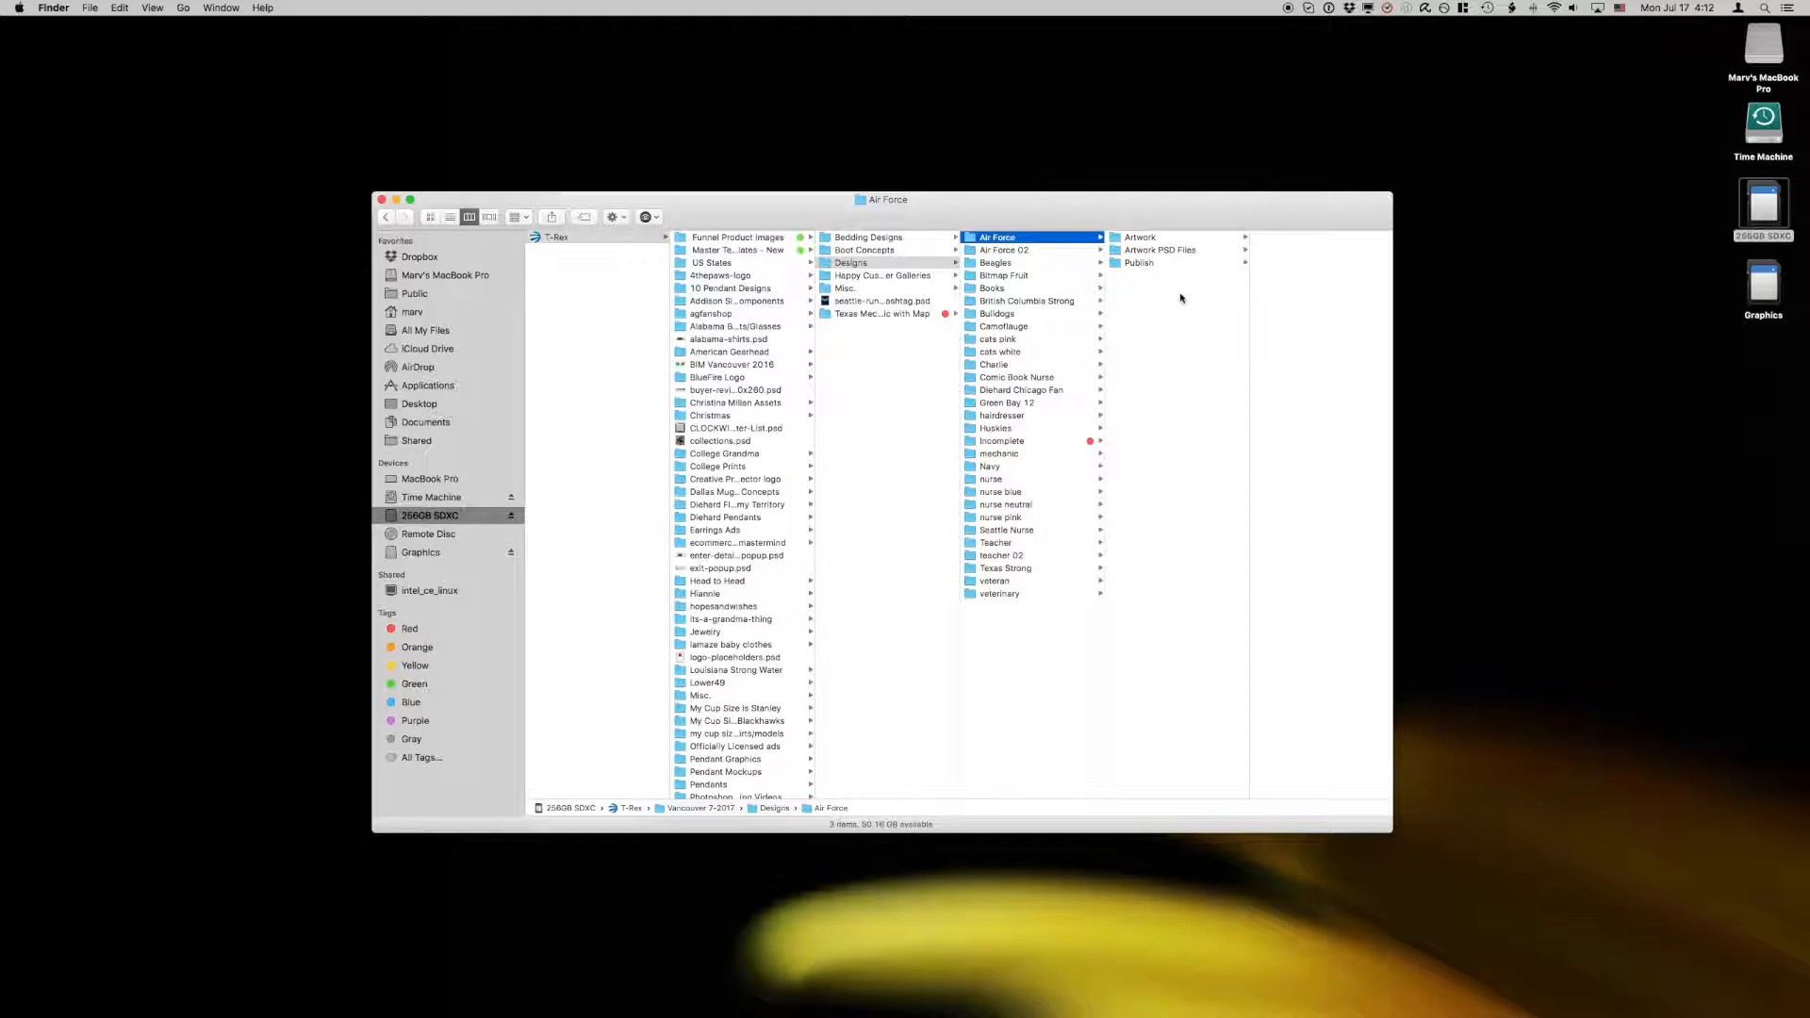
pyautogui.click(1142, 238)
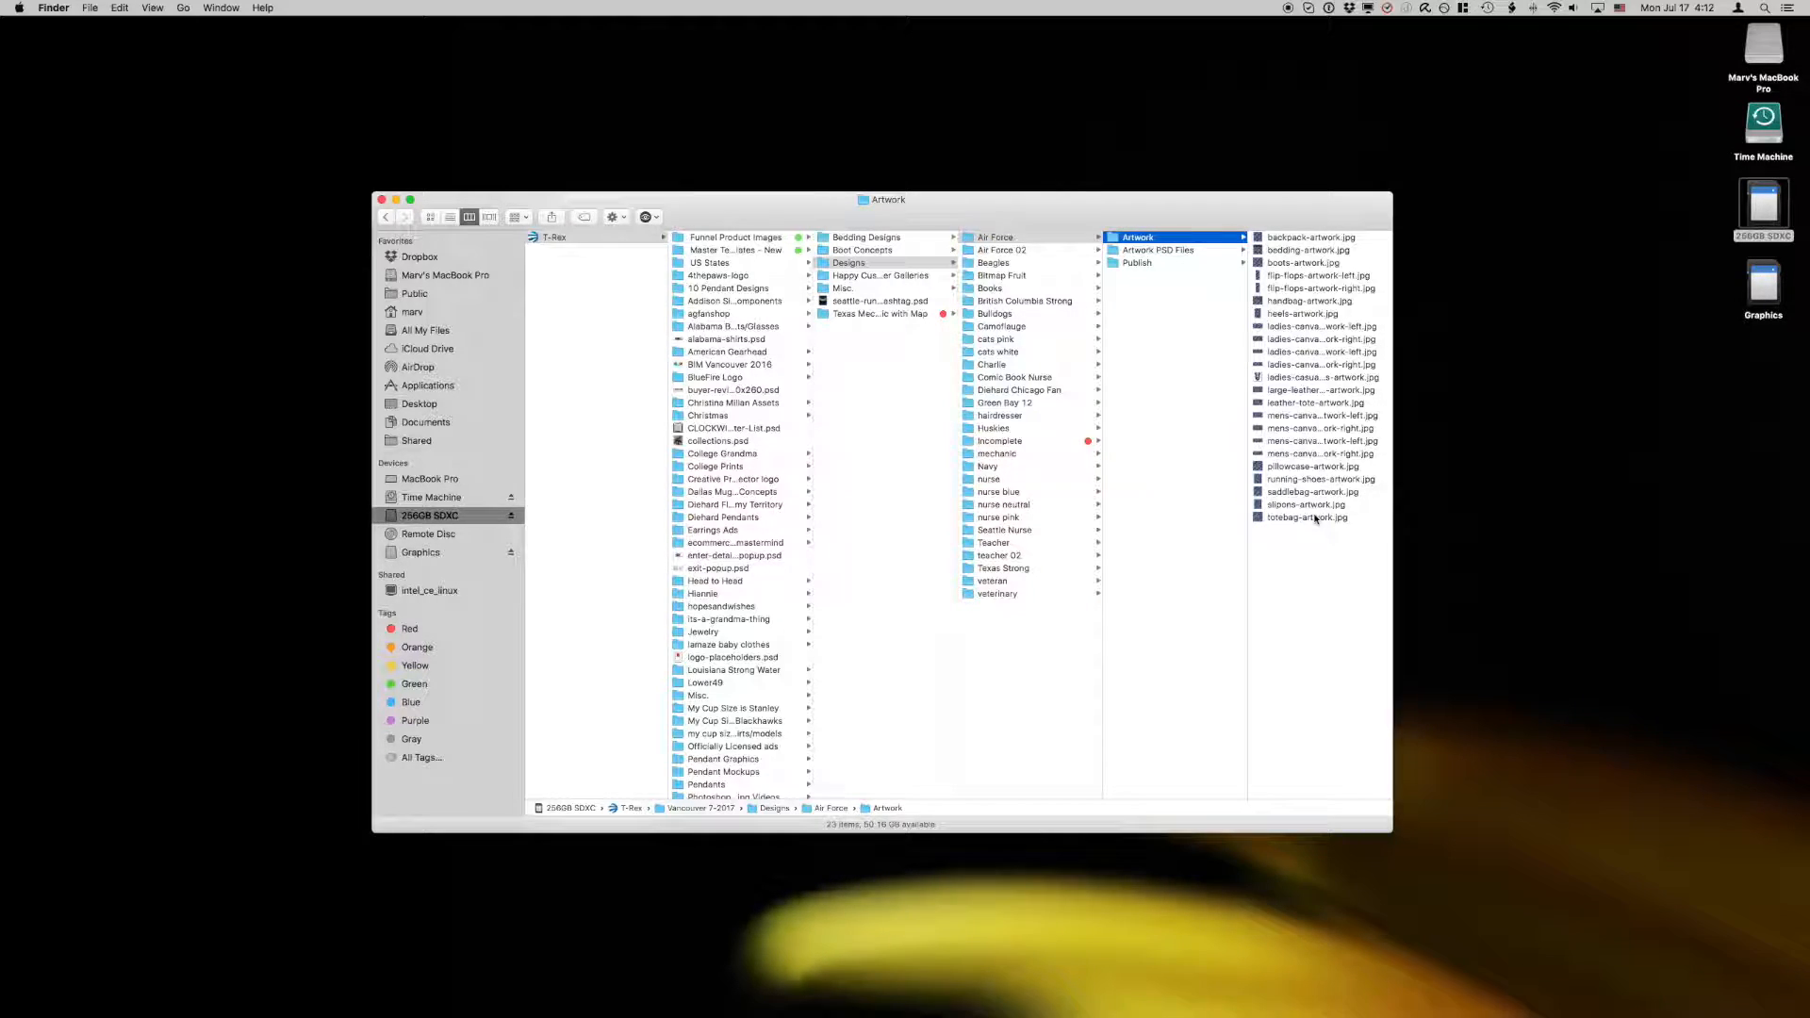
pyautogui.click(1130, 254)
pyautogui.click(1118, 264)
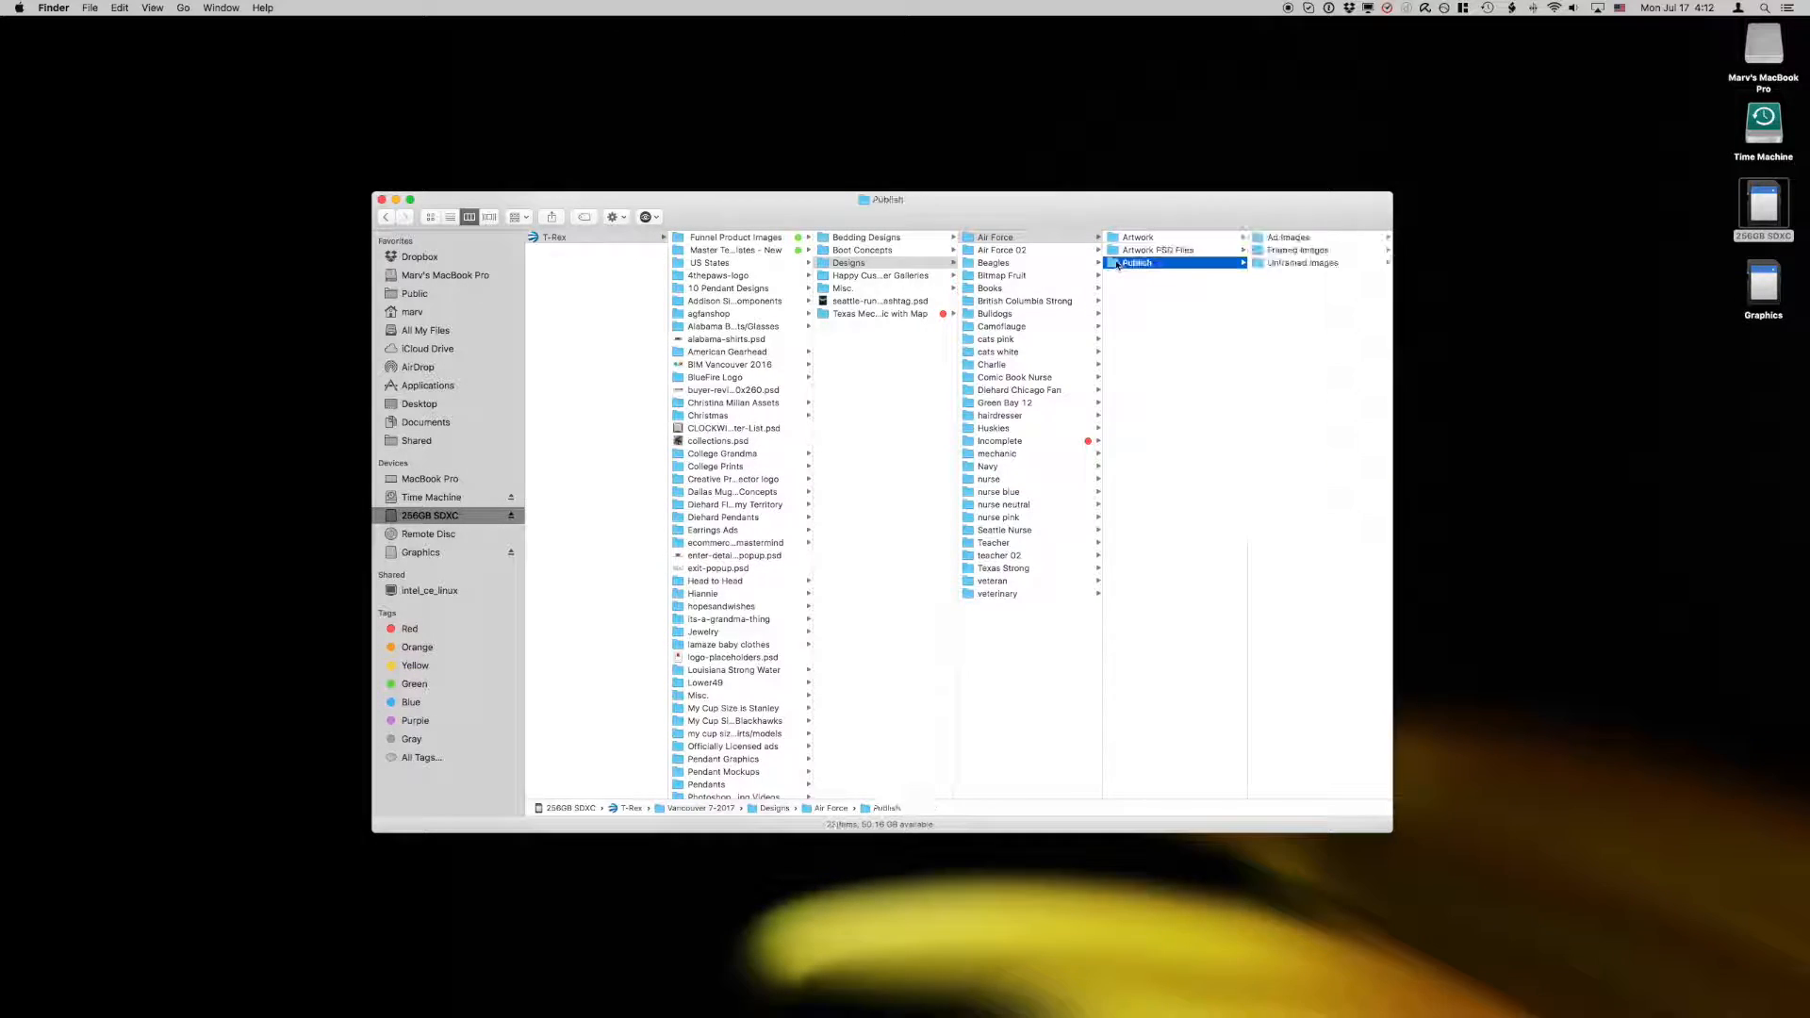
pyautogui.click(1121, 241)
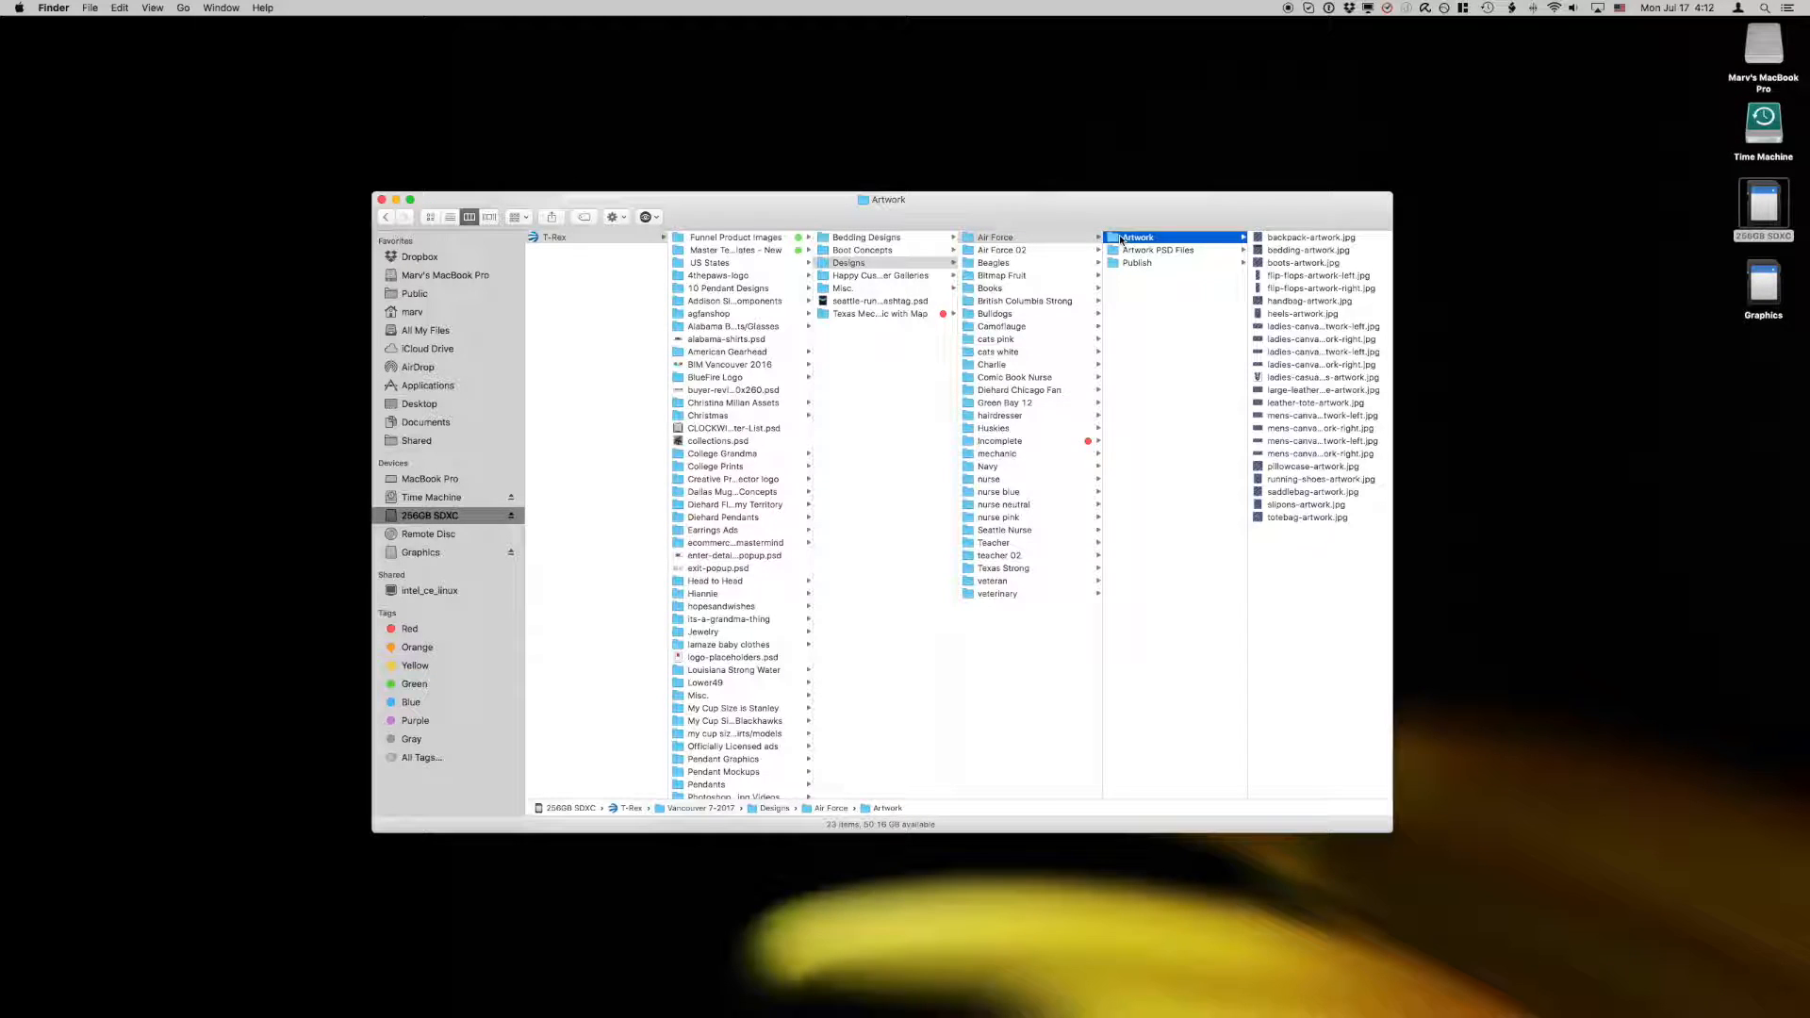
pyautogui.click(1280, 238)
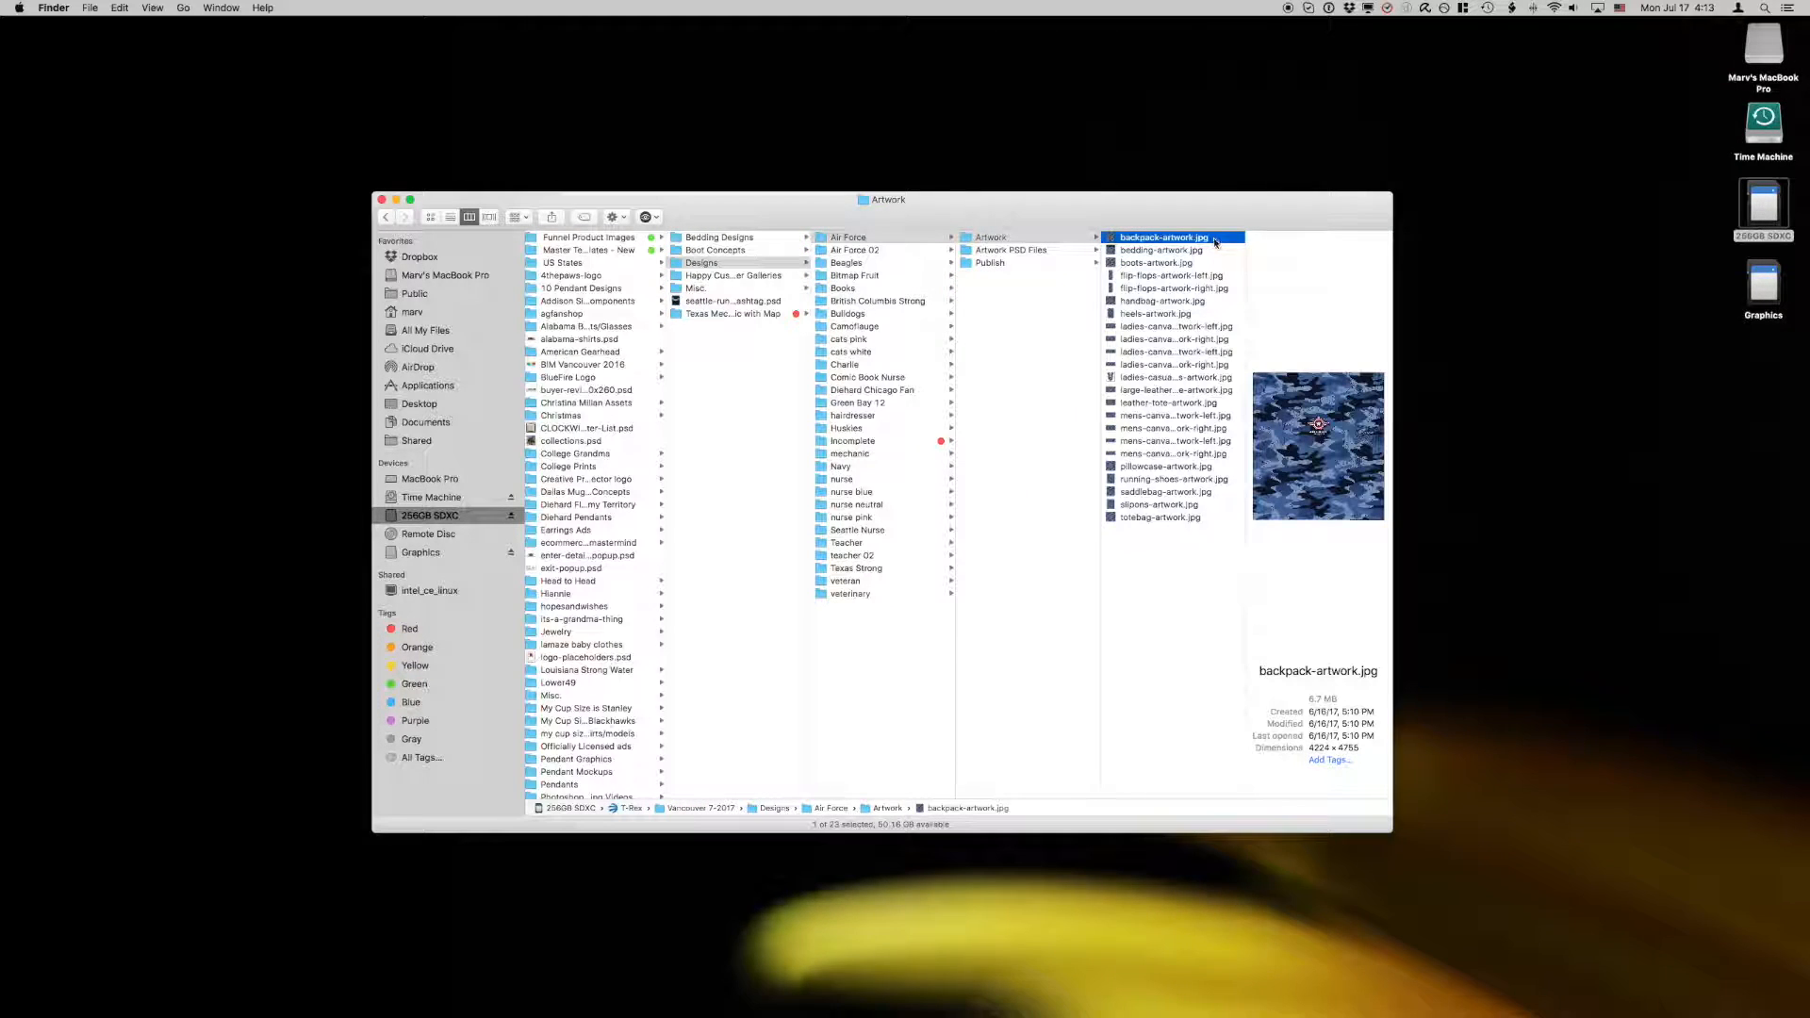
# Step: View the Artwork folders of the Air Force 02 and Beagles designs
pyautogui.click(881, 251)
pyautogui.click(1037, 239)
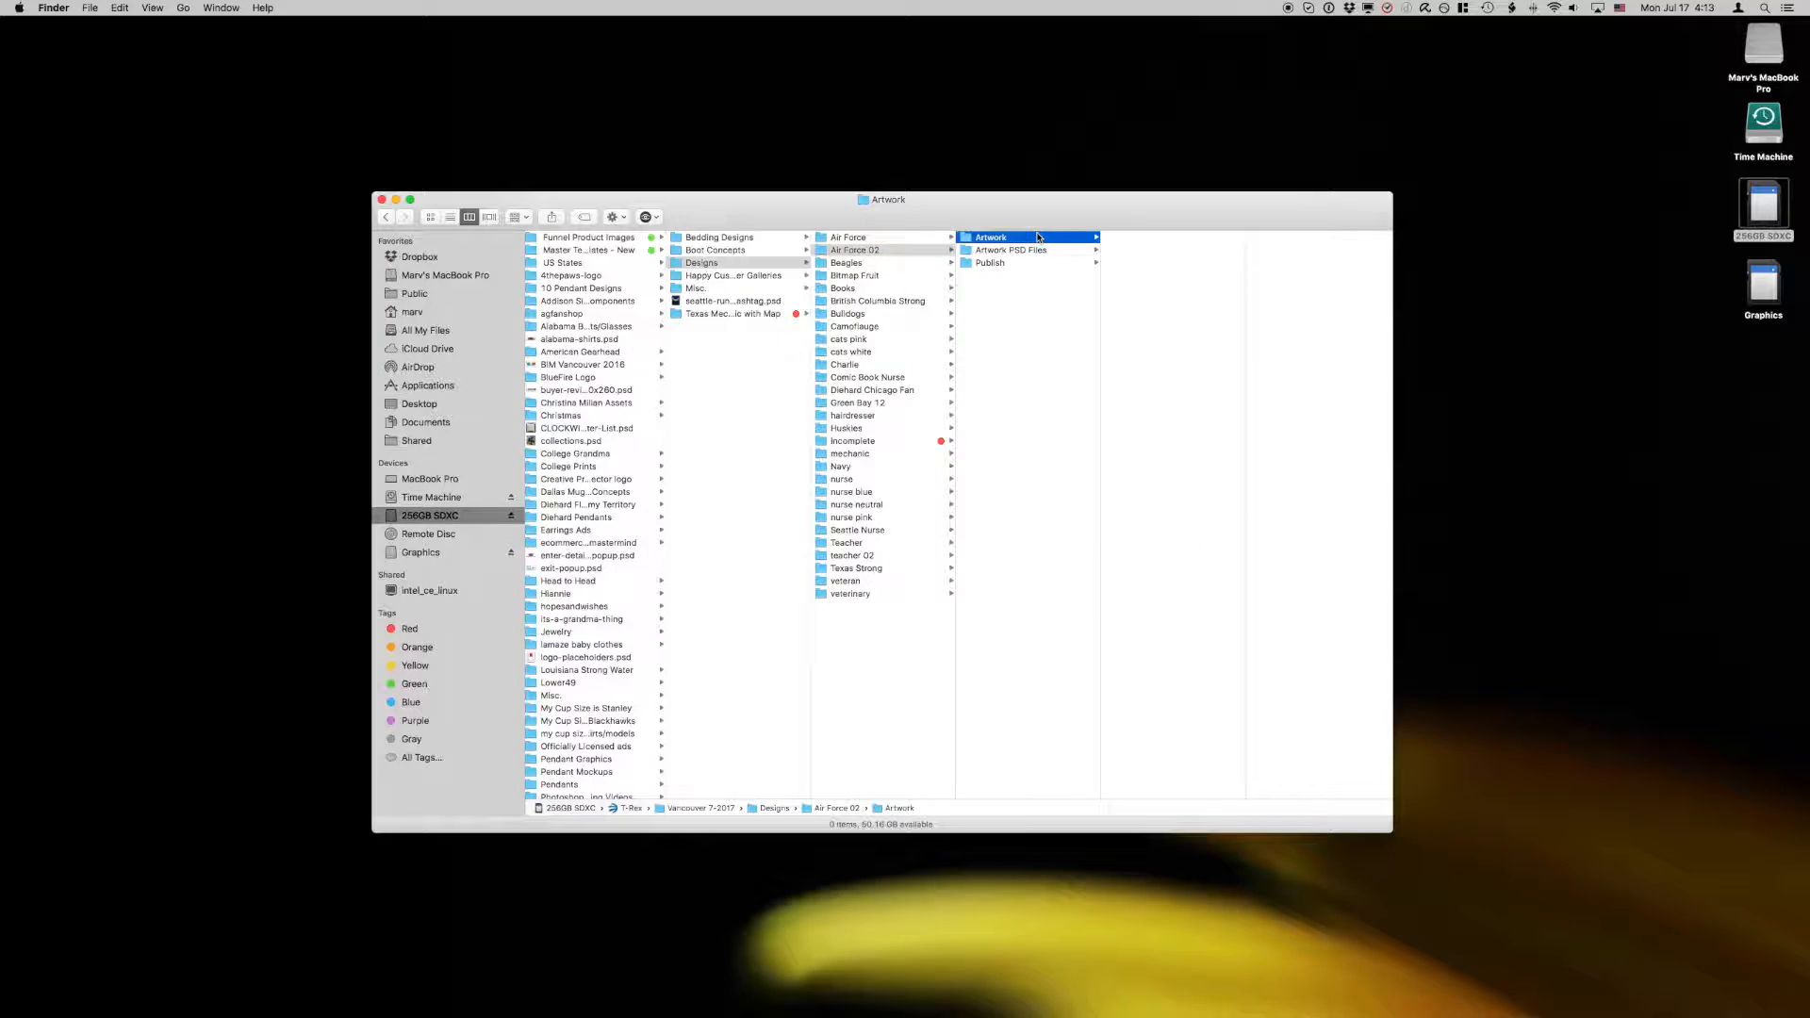
pyautogui.click(854, 264)
pyautogui.click(979, 238)
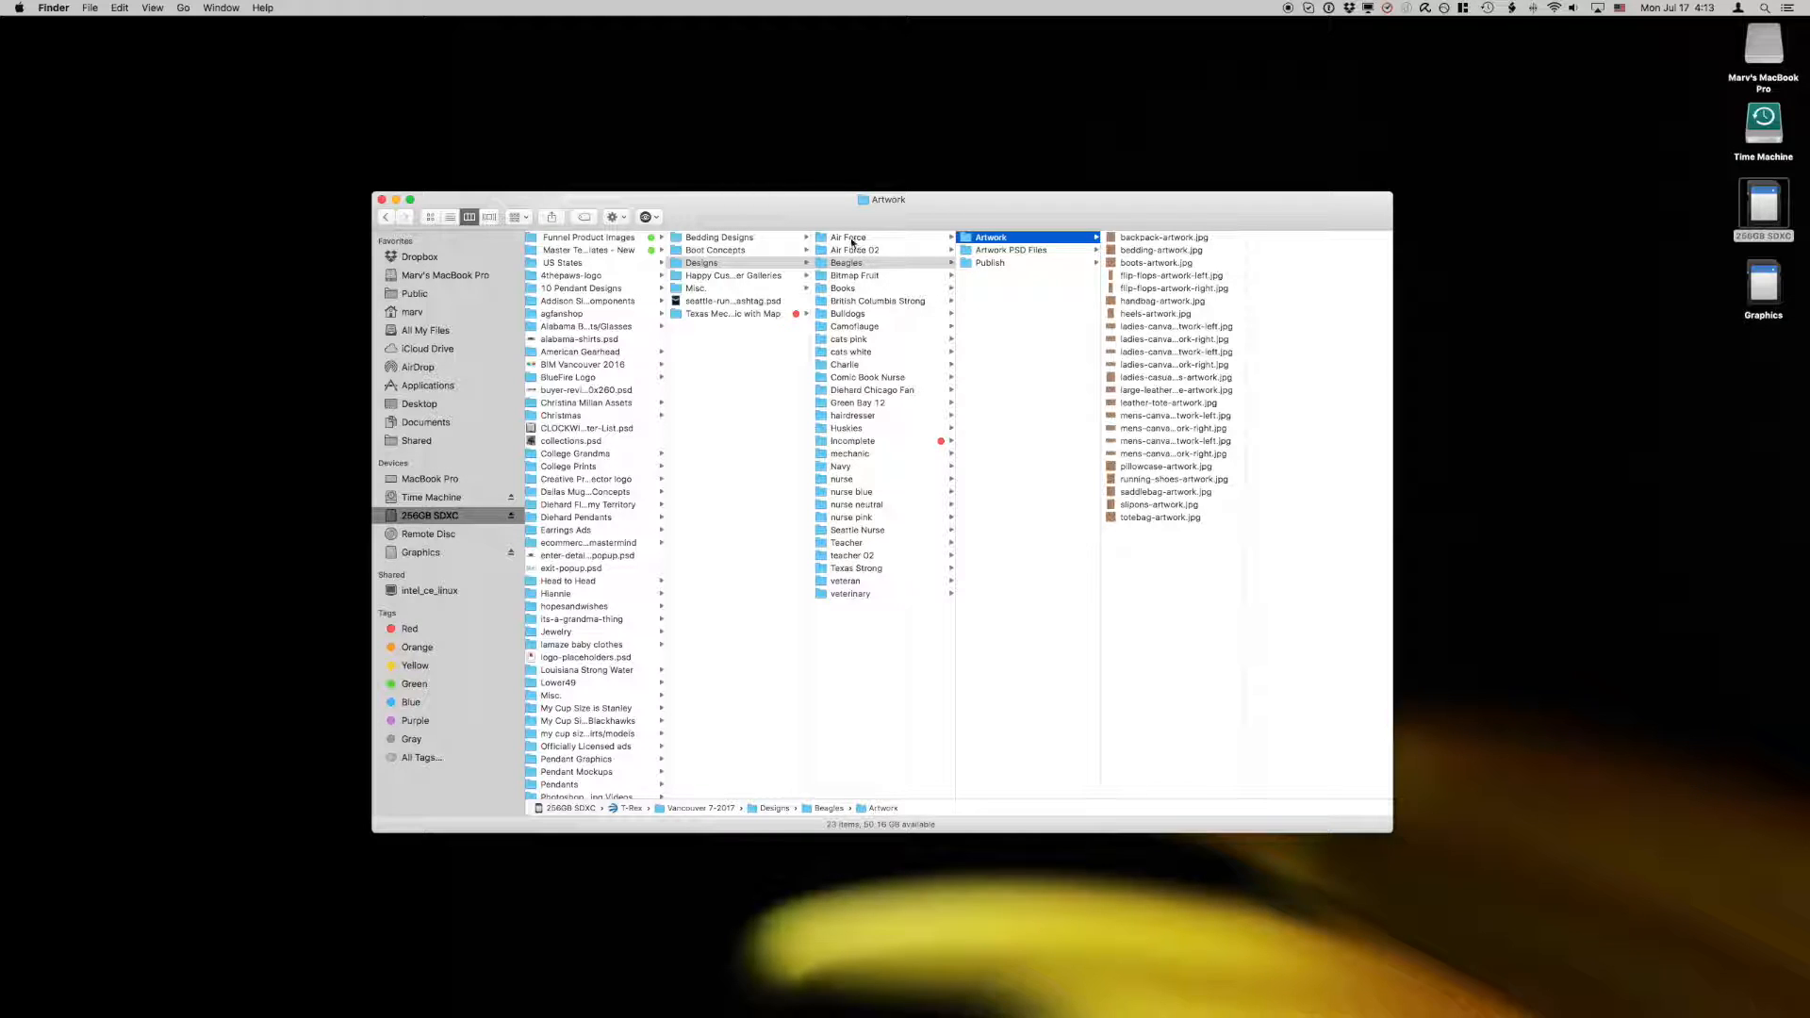
# Step: Look through the Beagles design's Artwork and Artwork PSD Files folders and the Unframed Images inside Publish
pyautogui.click(847, 239)
pyautogui.click(845, 263)
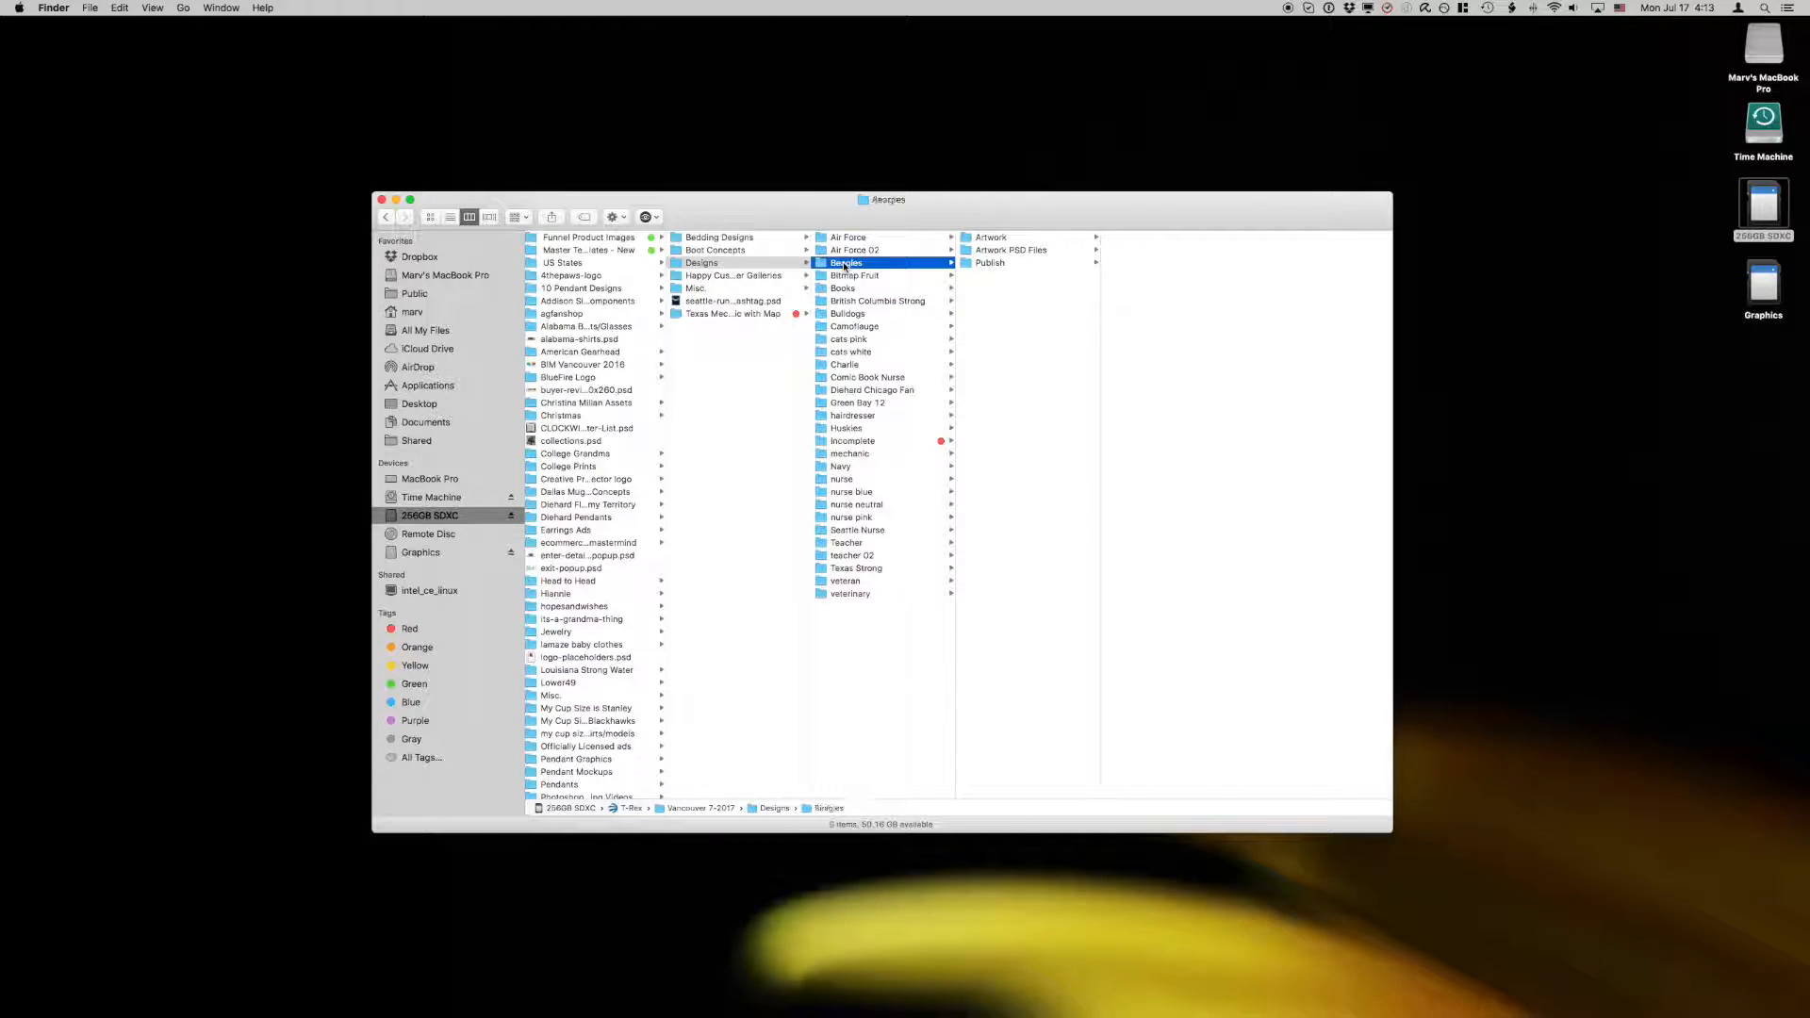
pyautogui.click(976, 238)
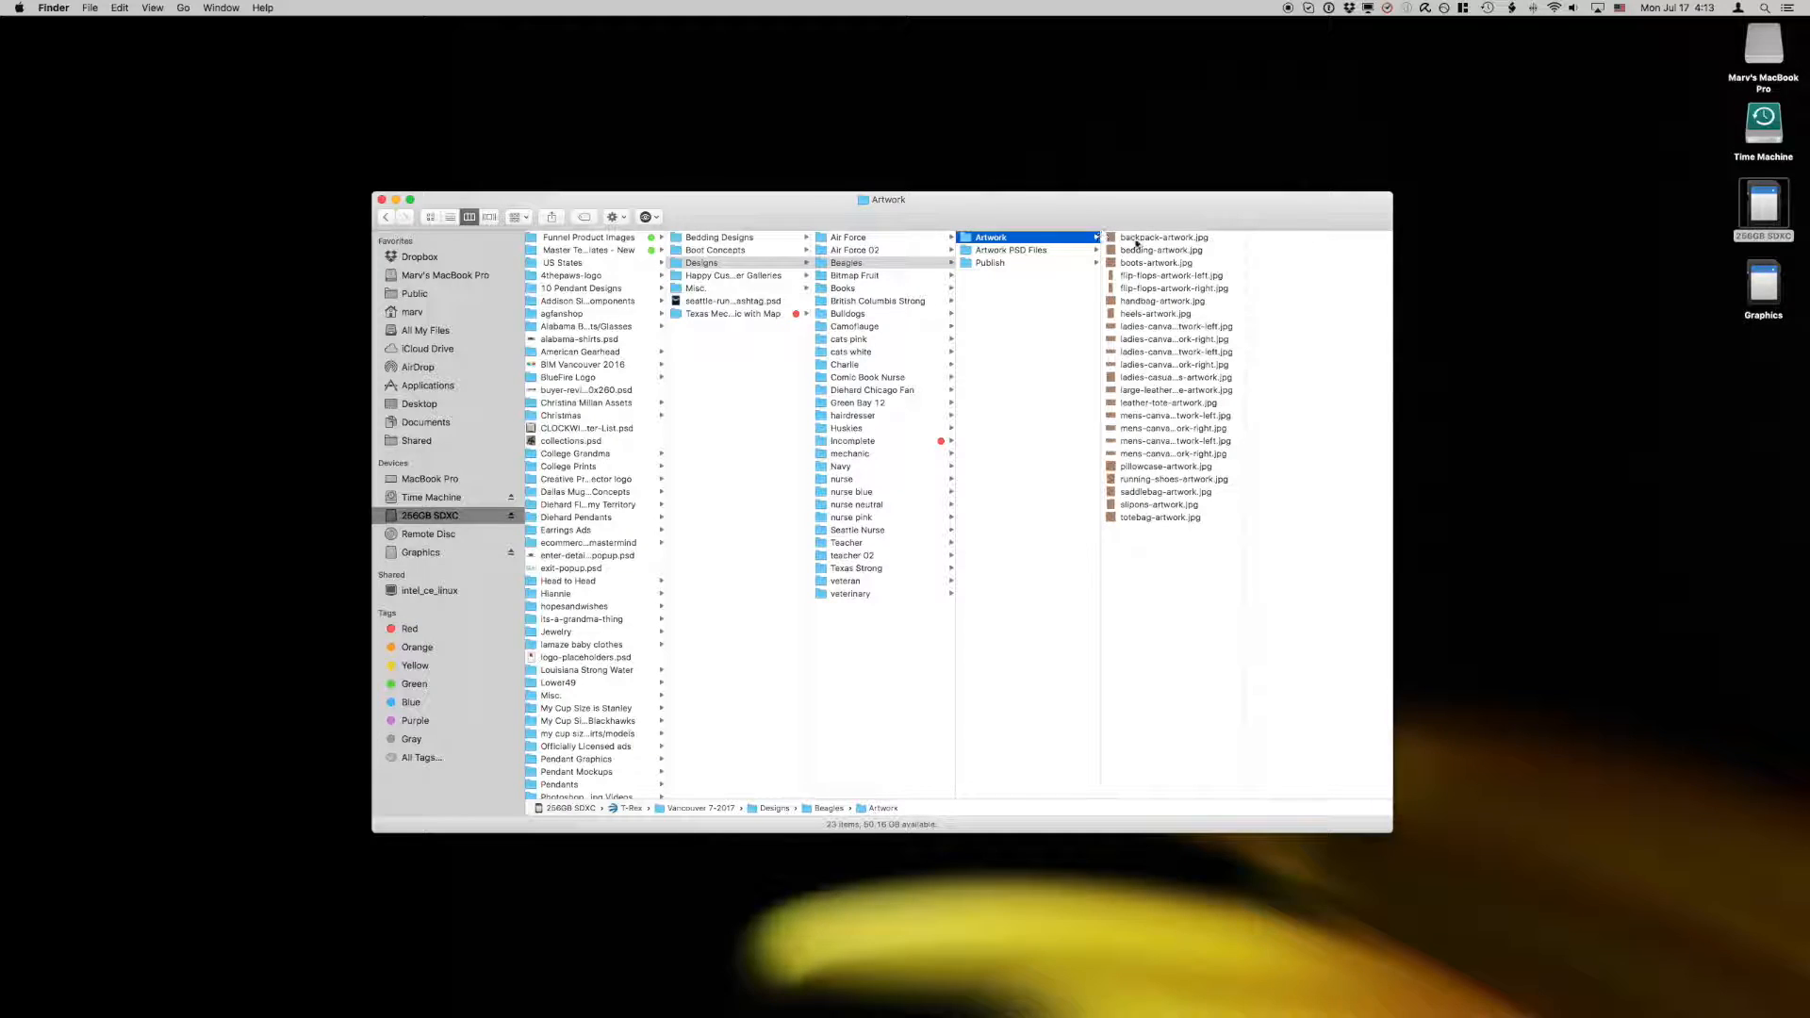
pyautogui.click(1023, 250)
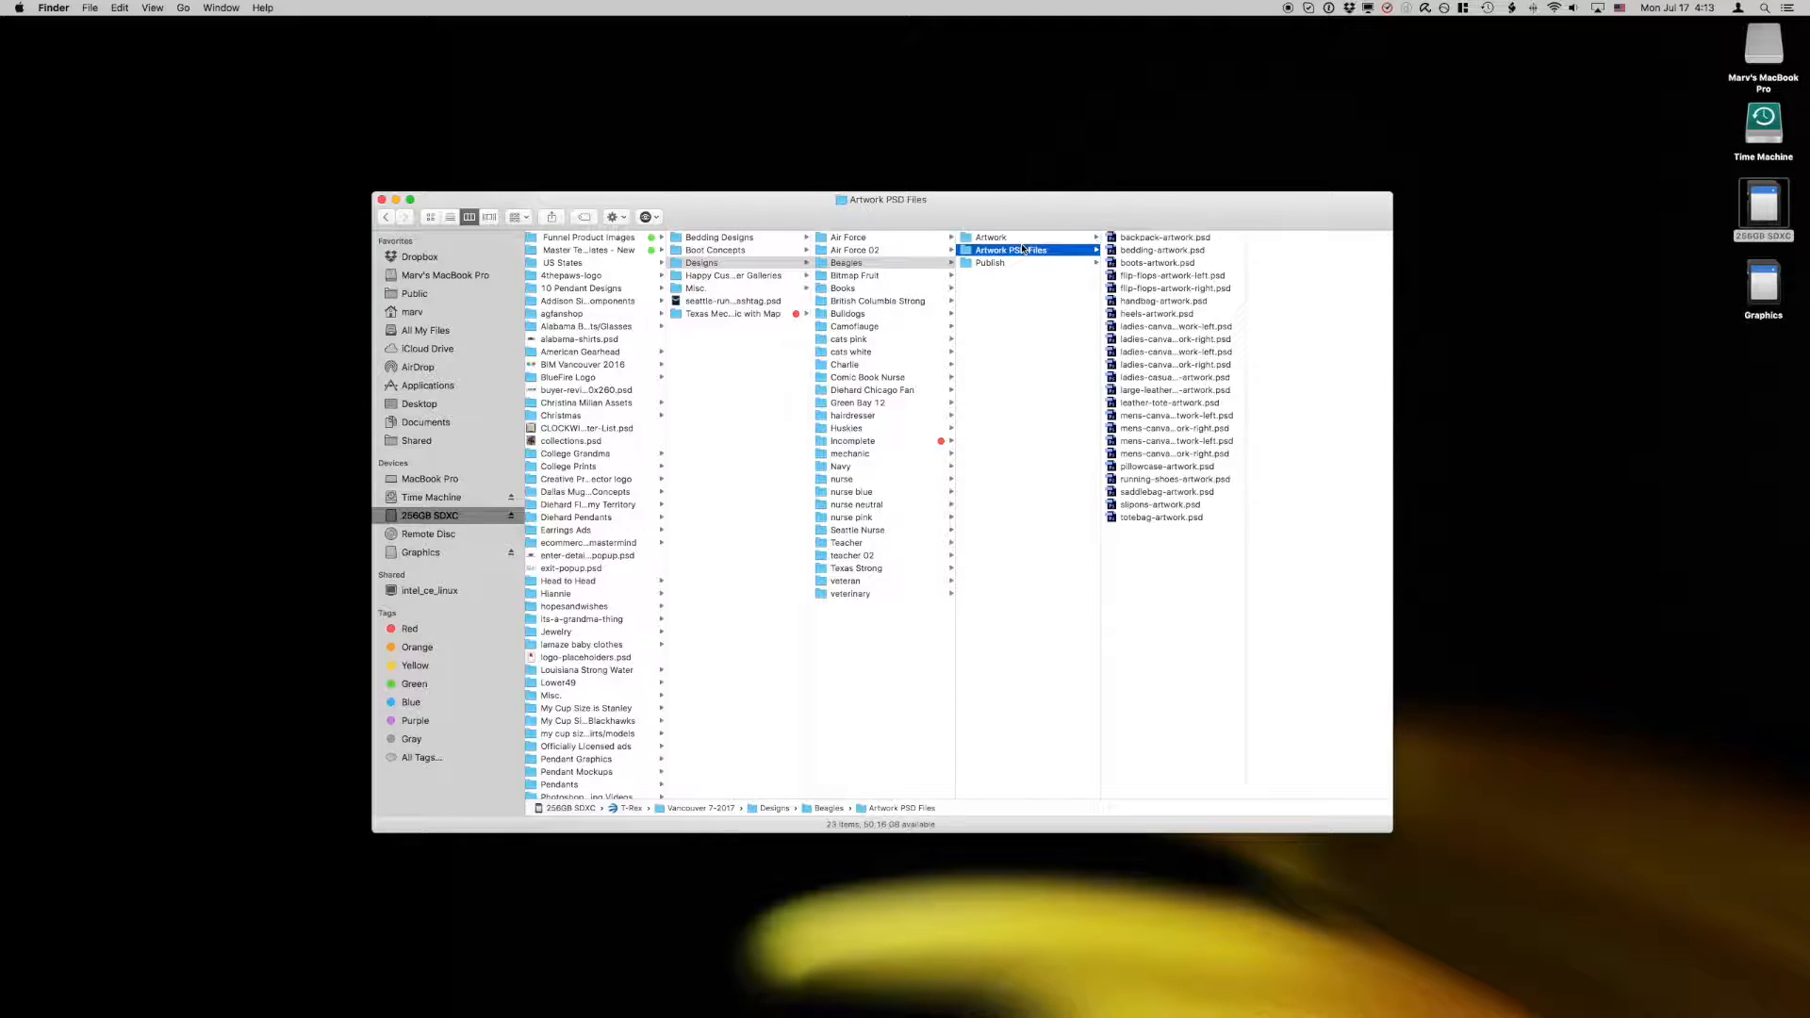
pyautogui.click(997, 263)
pyautogui.click(1153, 264)
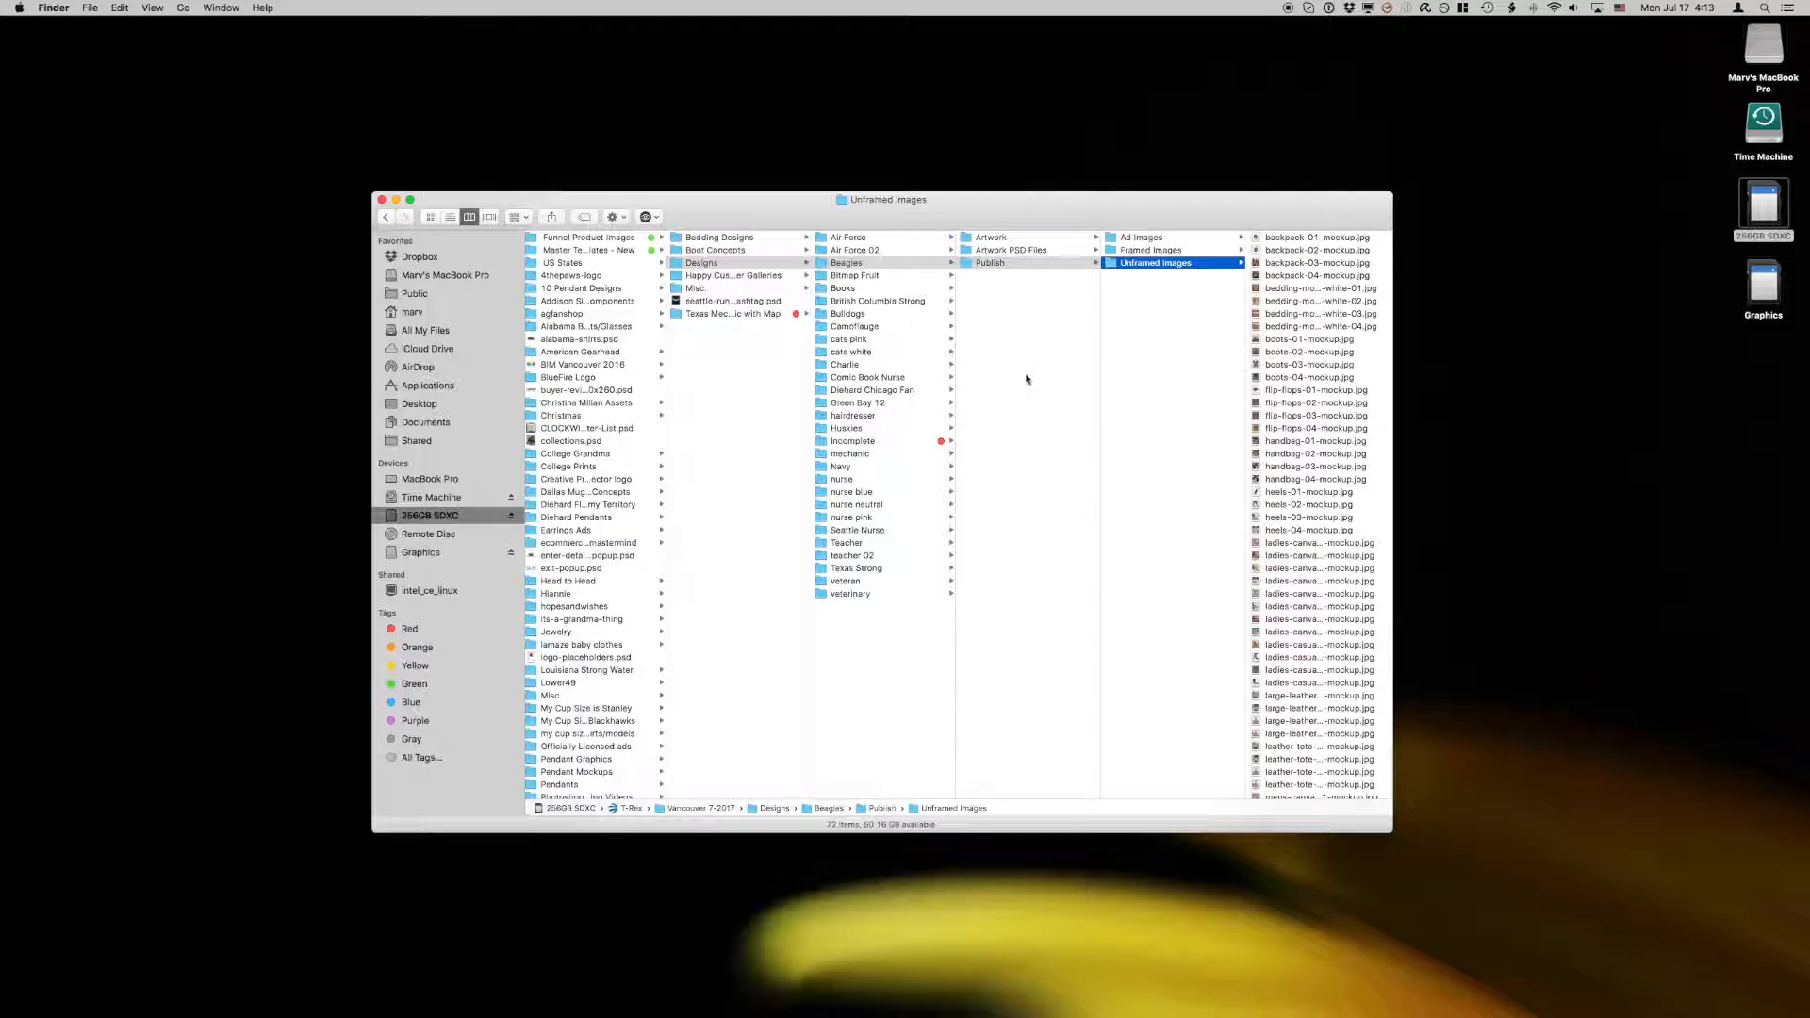
# Step: Open the Camoflauge design folder and arrange its window beside the PillowProfits Graphics folder on the desktop
pyautogui.click(846, 238)
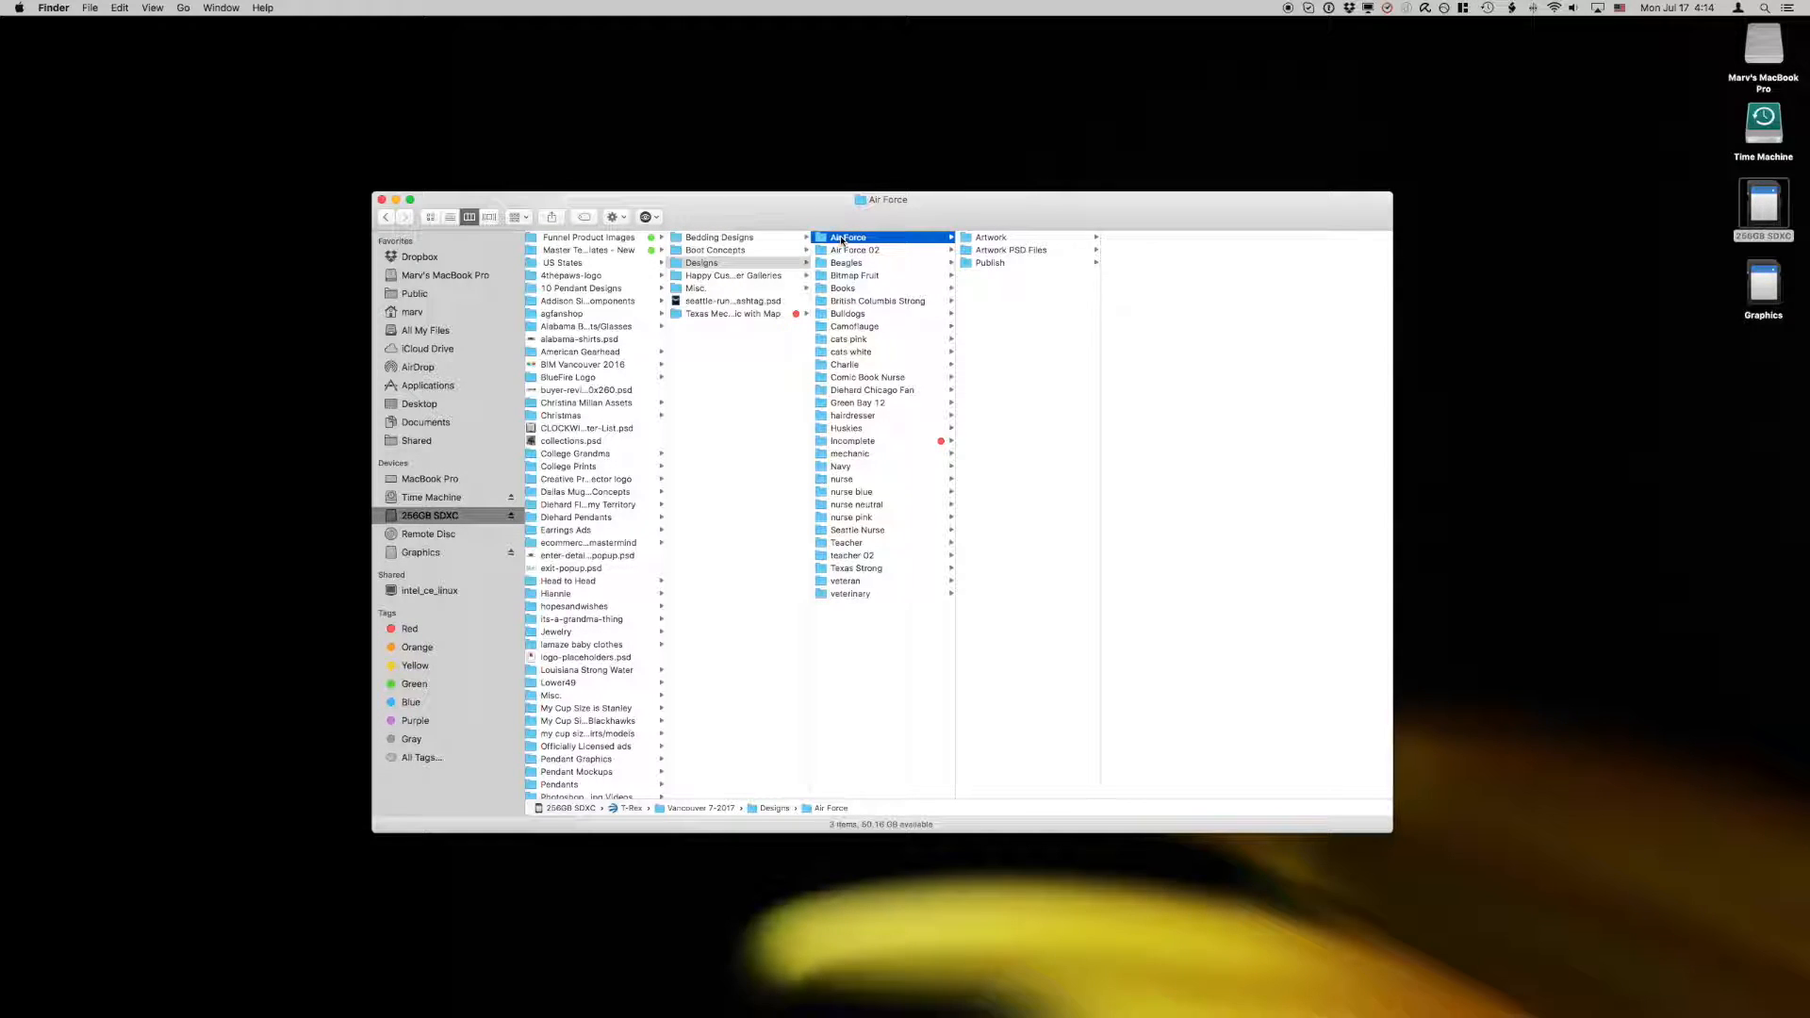
pyautogui.click(862, 328)
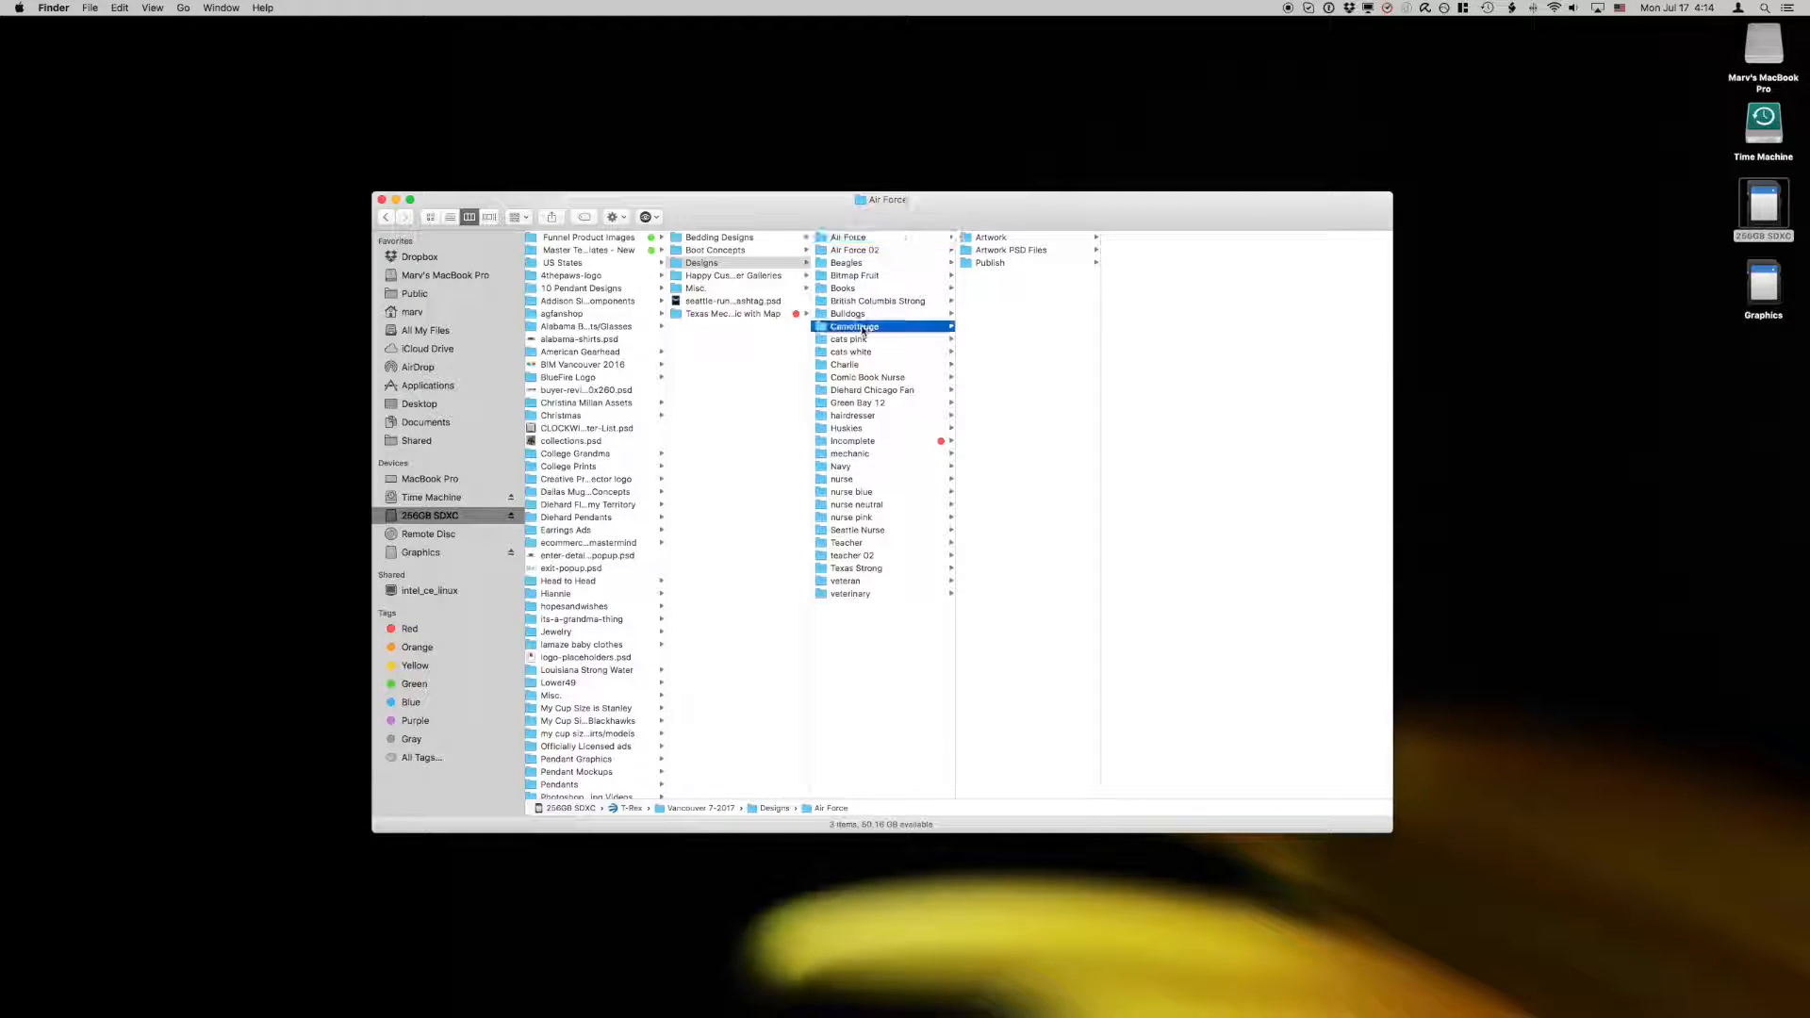
pyautogui.moveTo(889, 220); pyautogui.dragTo(1102, 620)
pyautogui.moveTo(942, 509); pyautogui.dragTo(249, 493)
pyautogui.moveTo(745, 605); pyautogui.dragTo(677, 219)
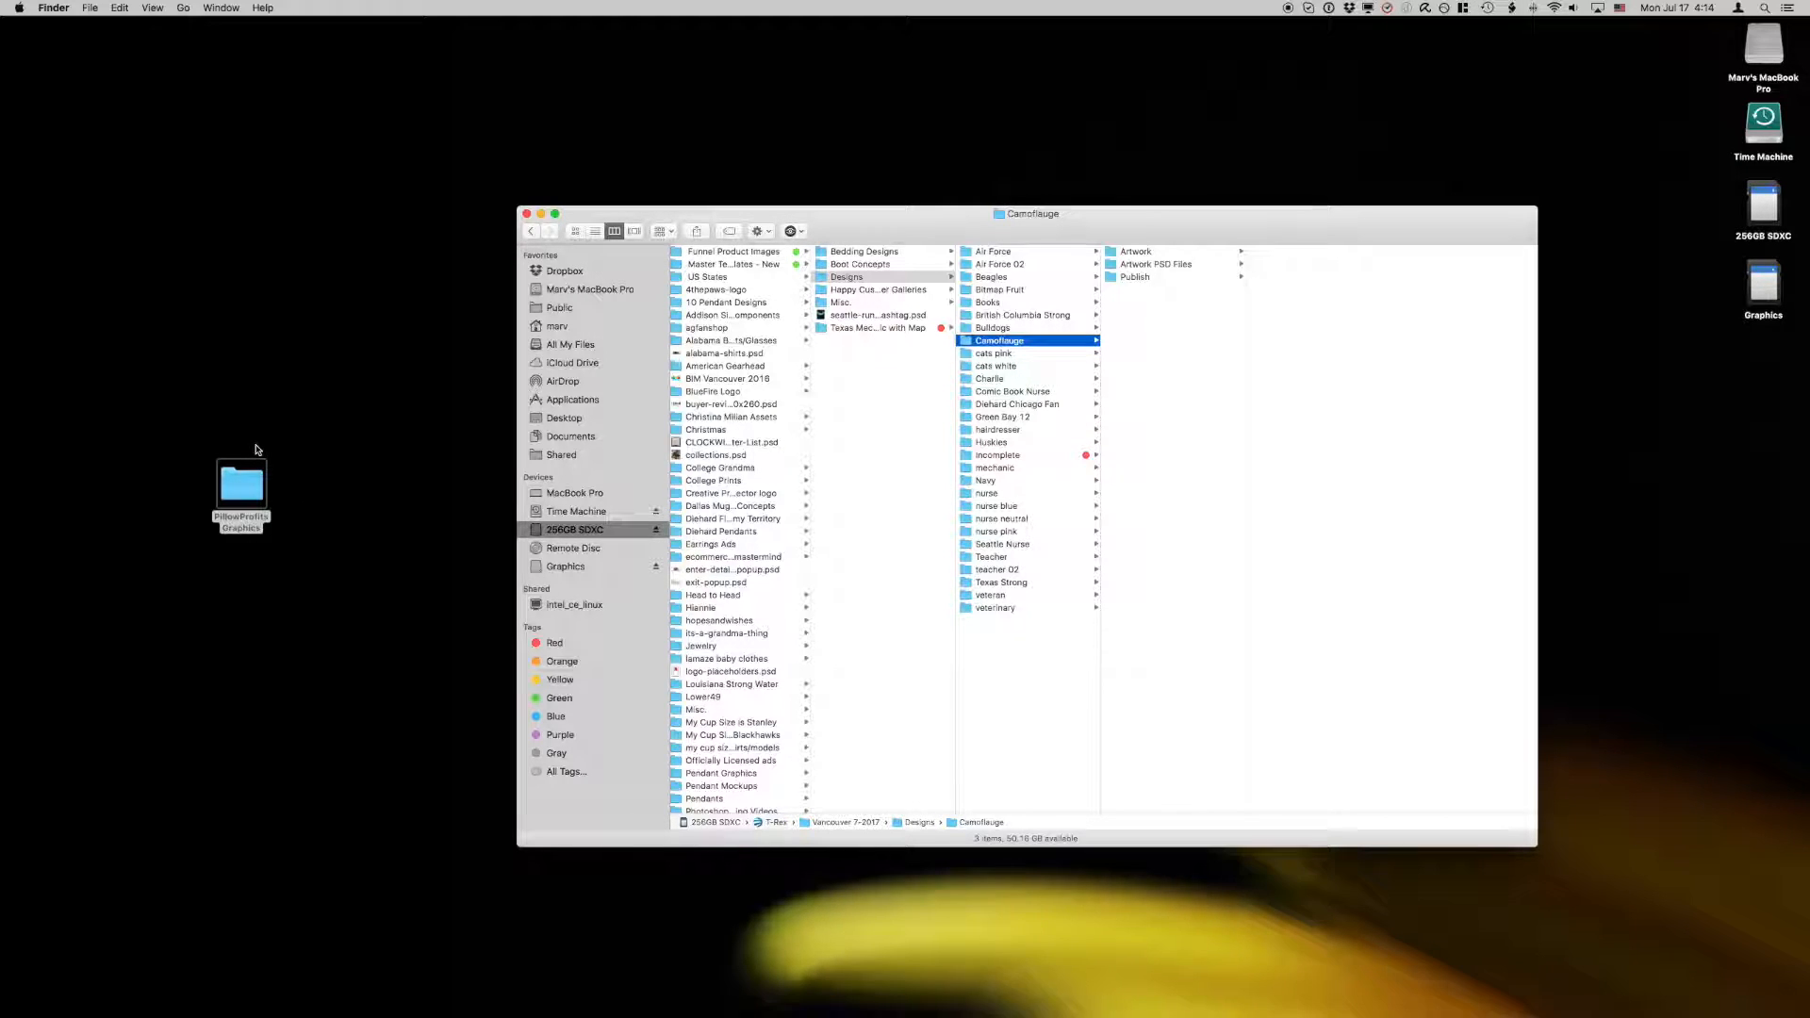
pyautogui.click(256, 490)
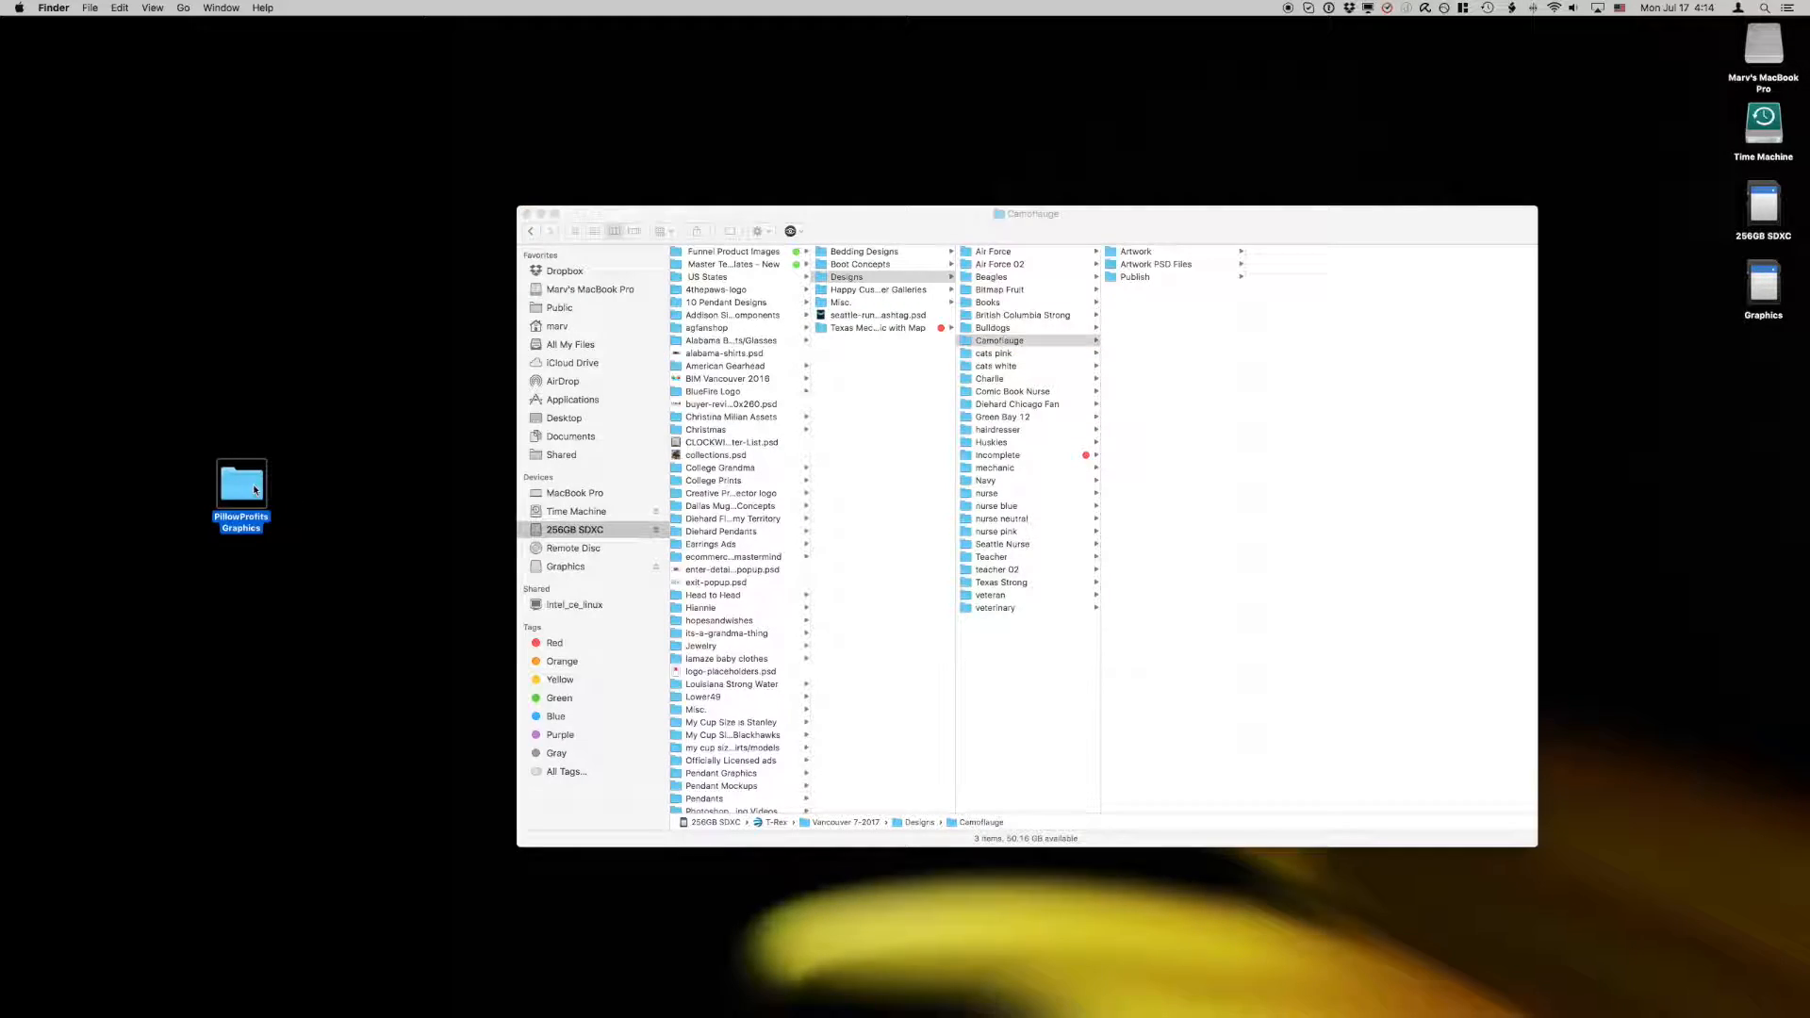
pyautogui.click(254, 421)
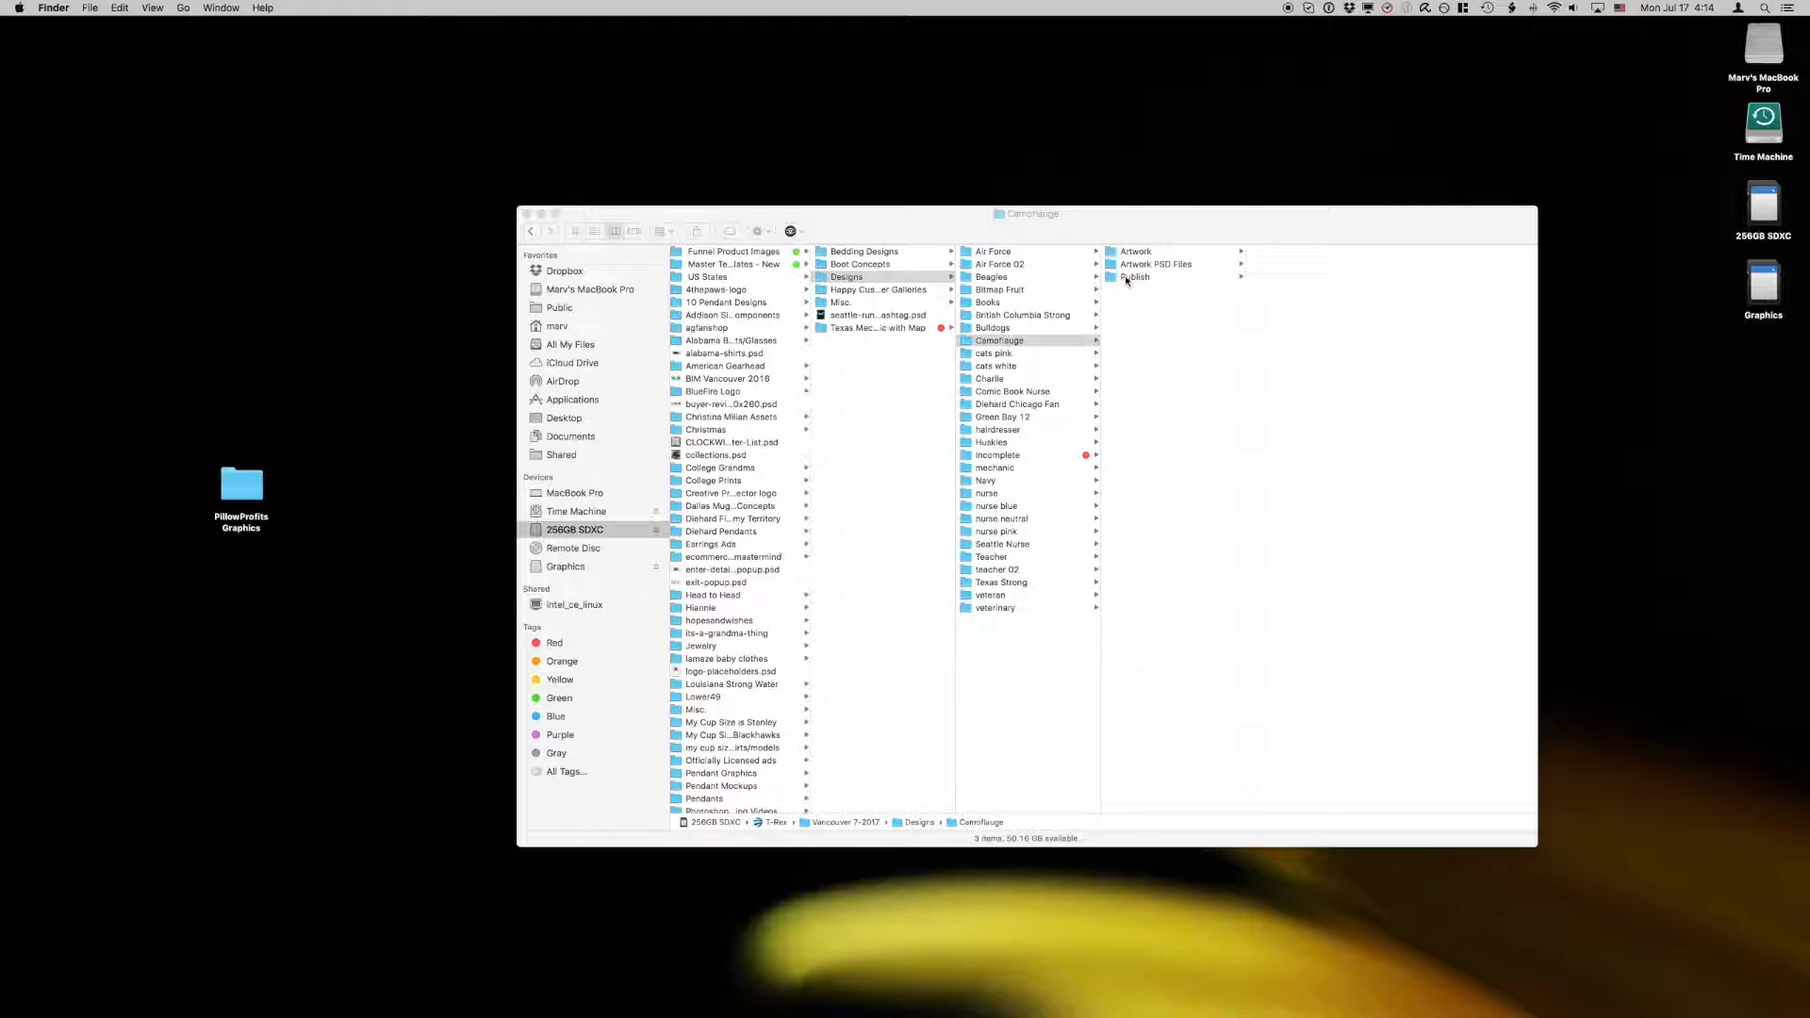
# Step: Open backpack-artwork.psd from the Camoflauge design's Artwork PSD Files folder in Photoshop
pyautogui.click(969, 342)
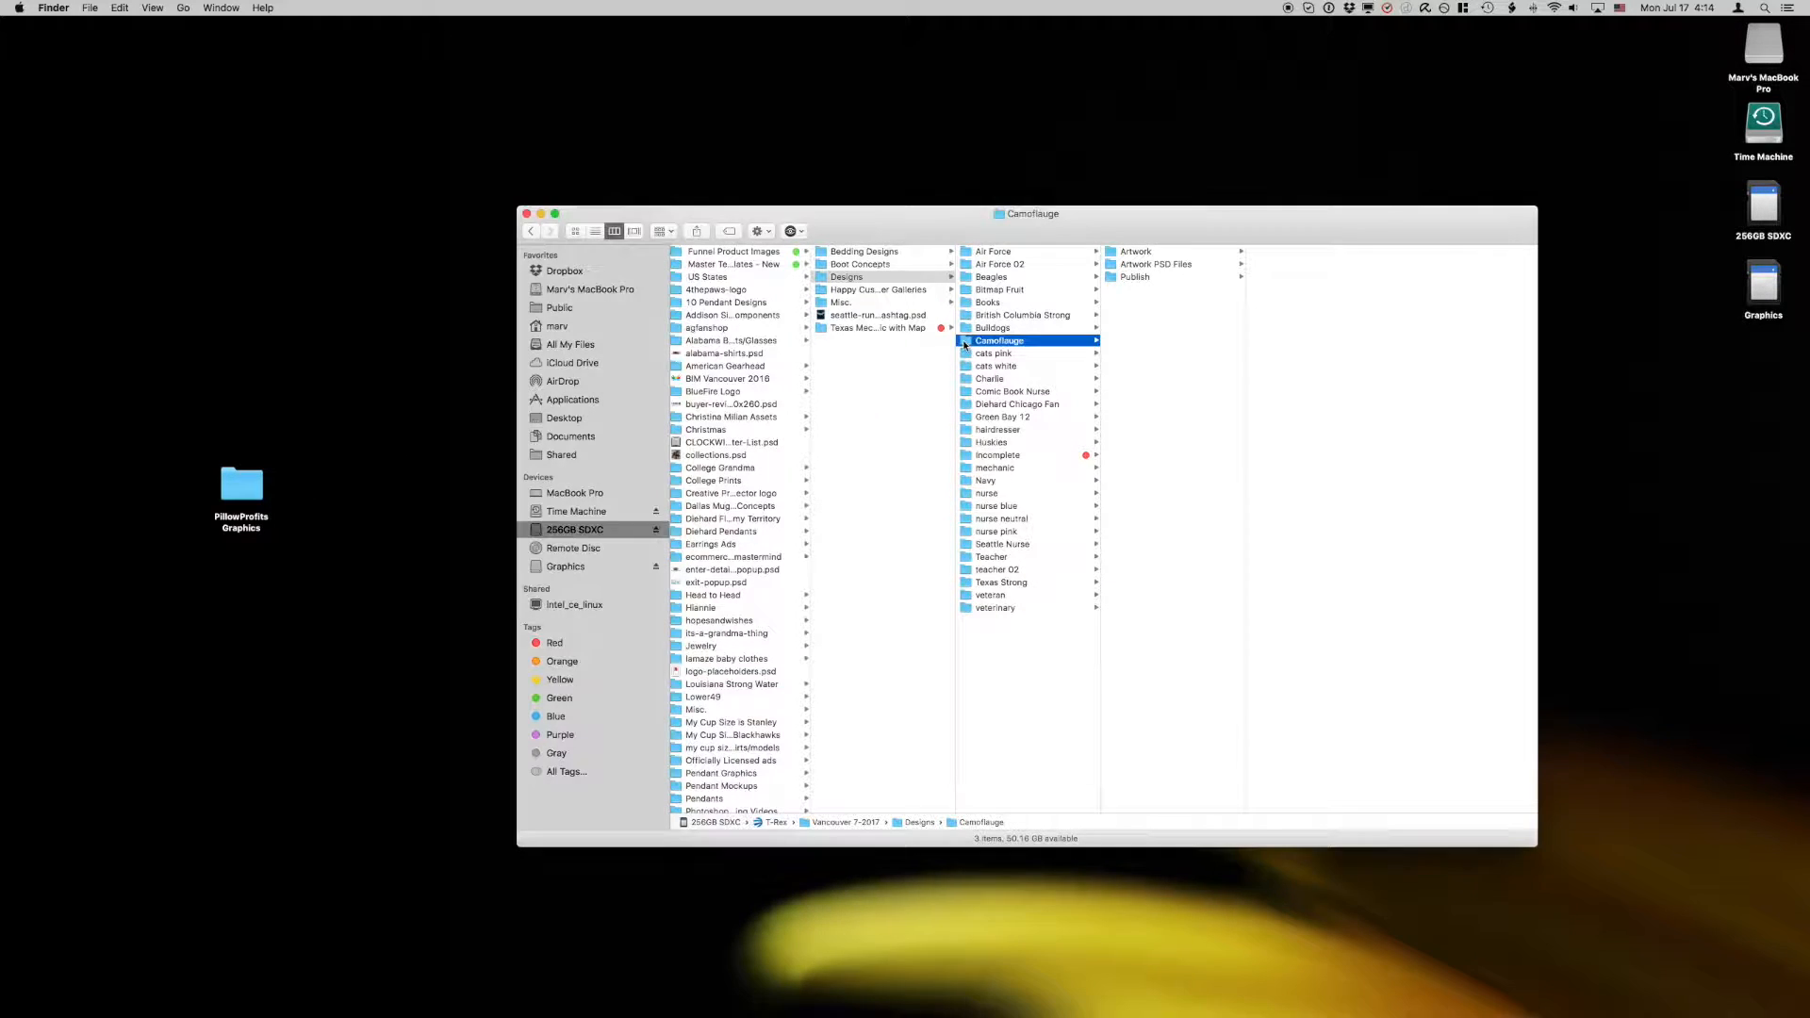
pyautogui.click(1115, 266)
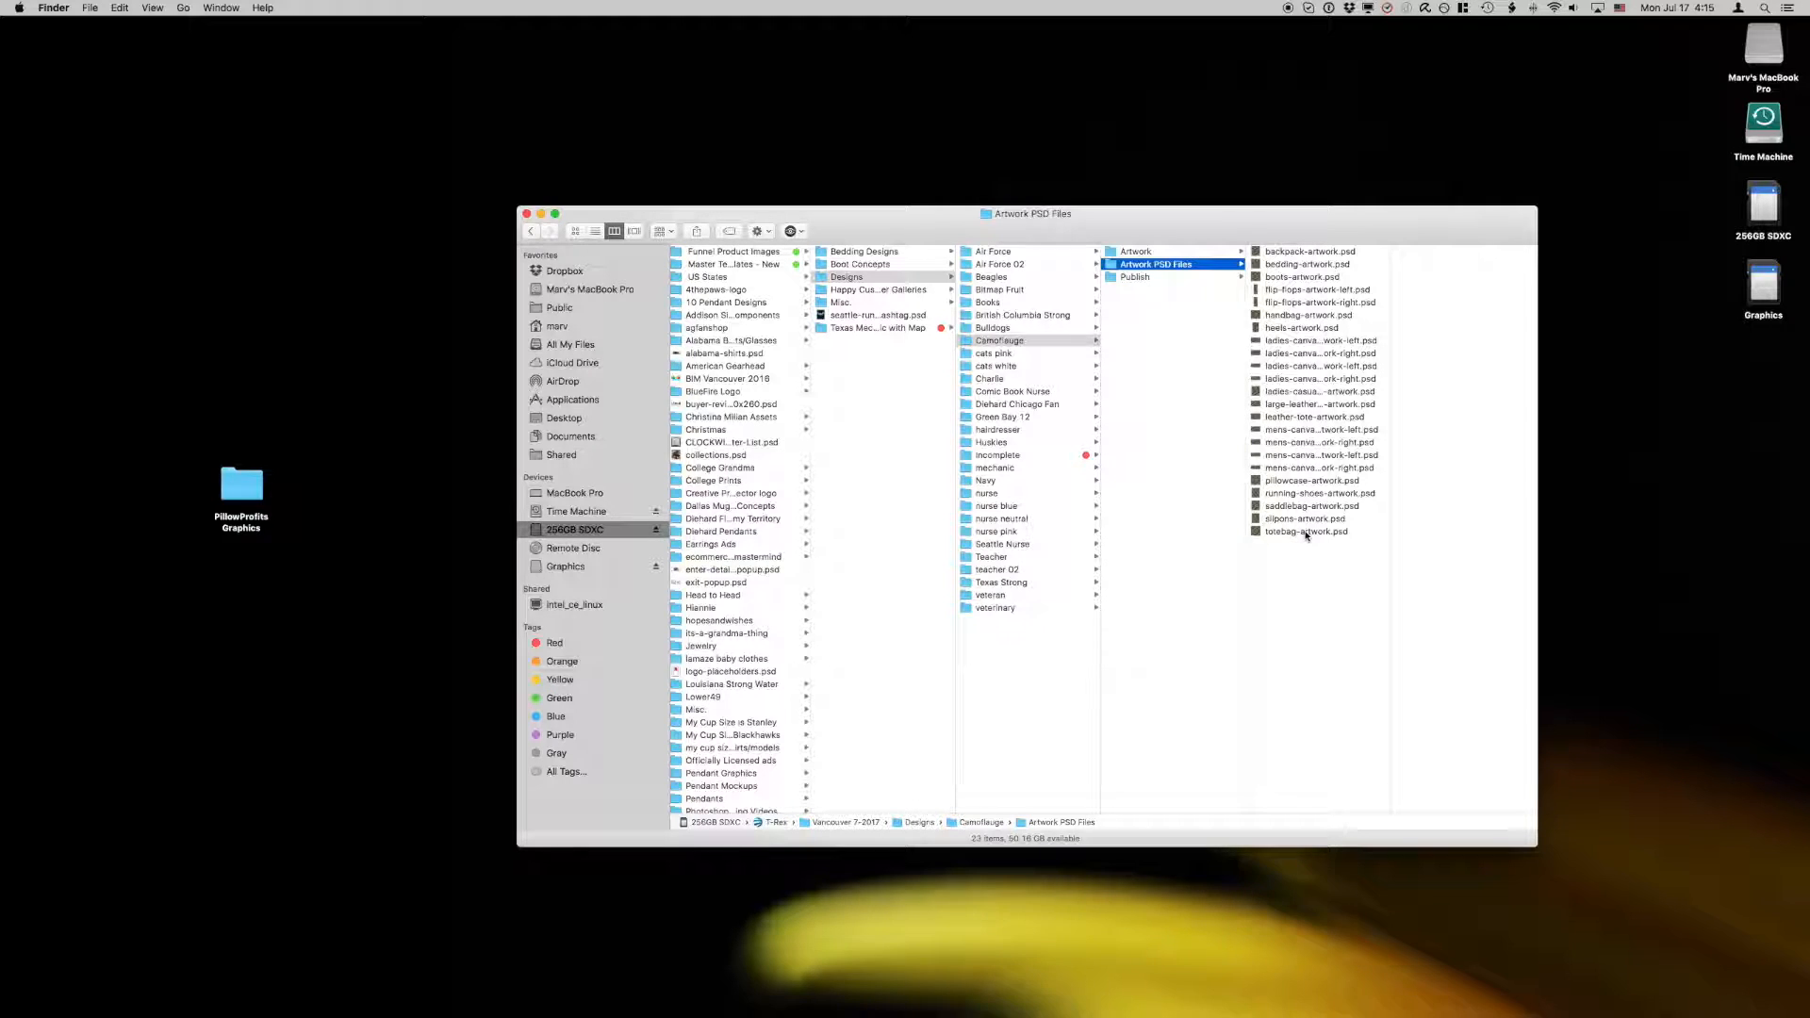
pyautogui.doubleClick(1260, 253)
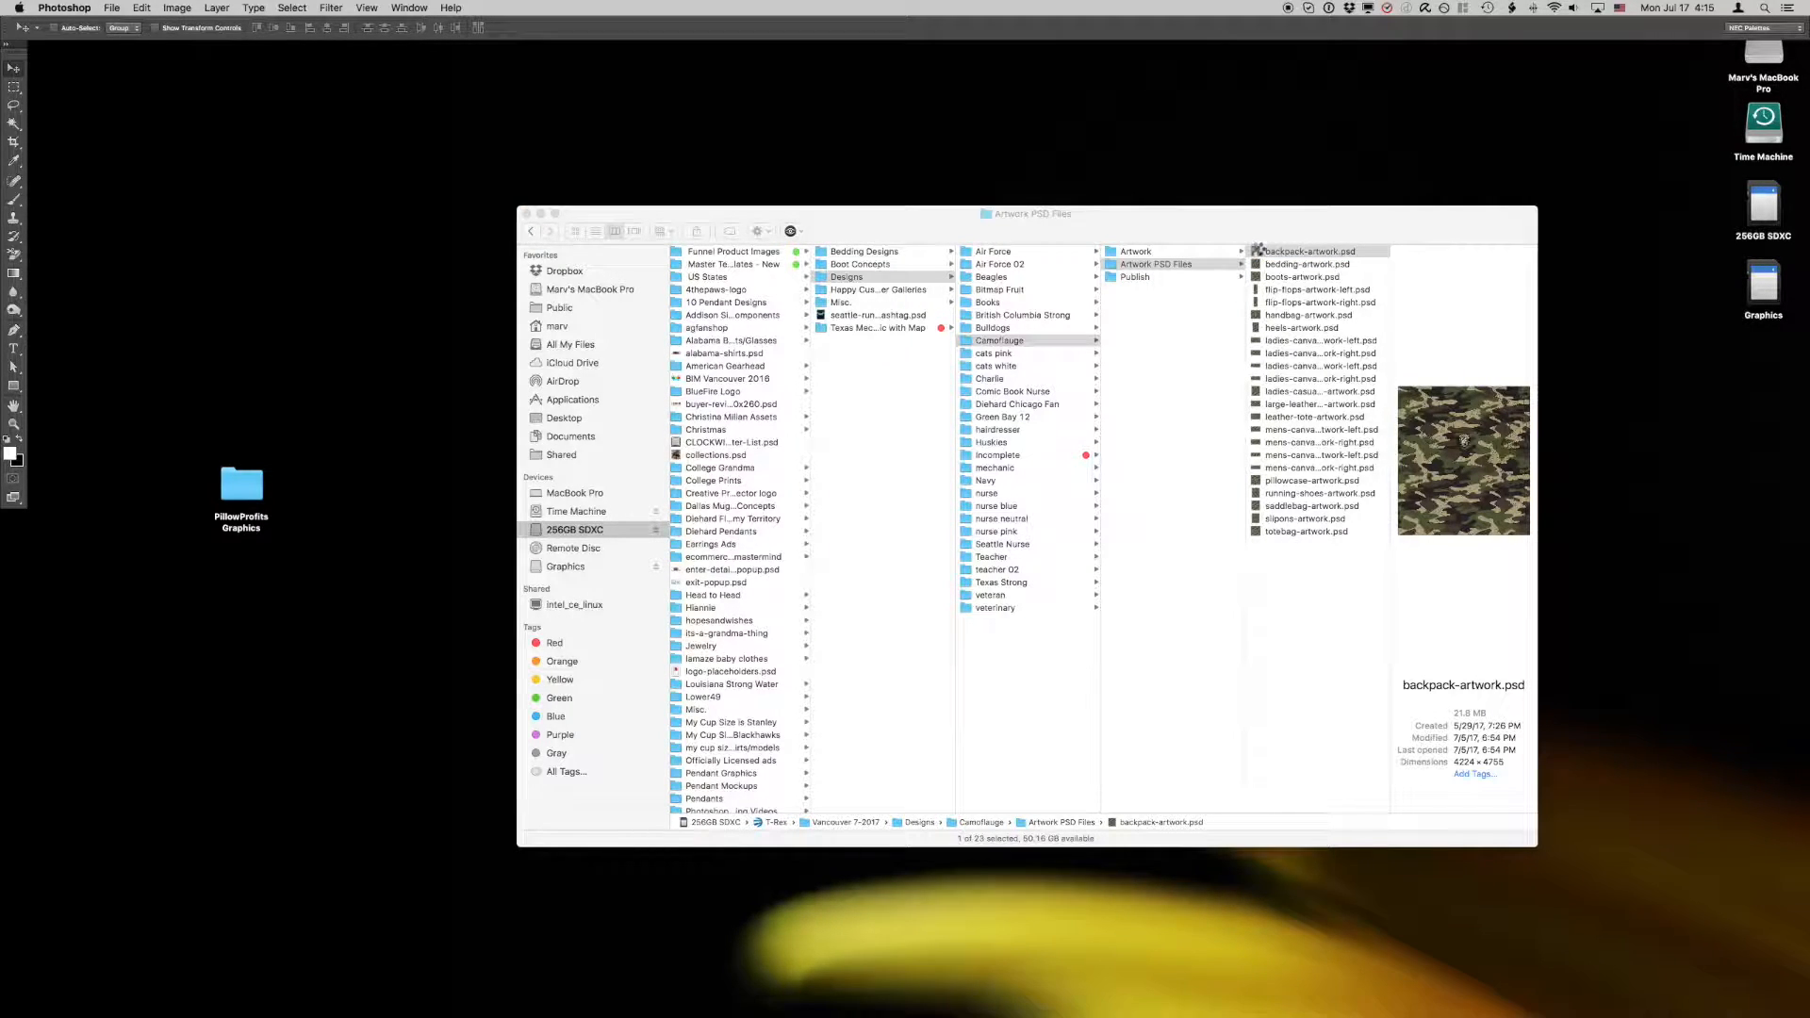
# Step: Set up saving the backpack artwork as a JPEG in Camoflauge's Artwork folder, cancel the save and close the document
pyautogui.click(107, 8)
pyautogui.click(155, 133)
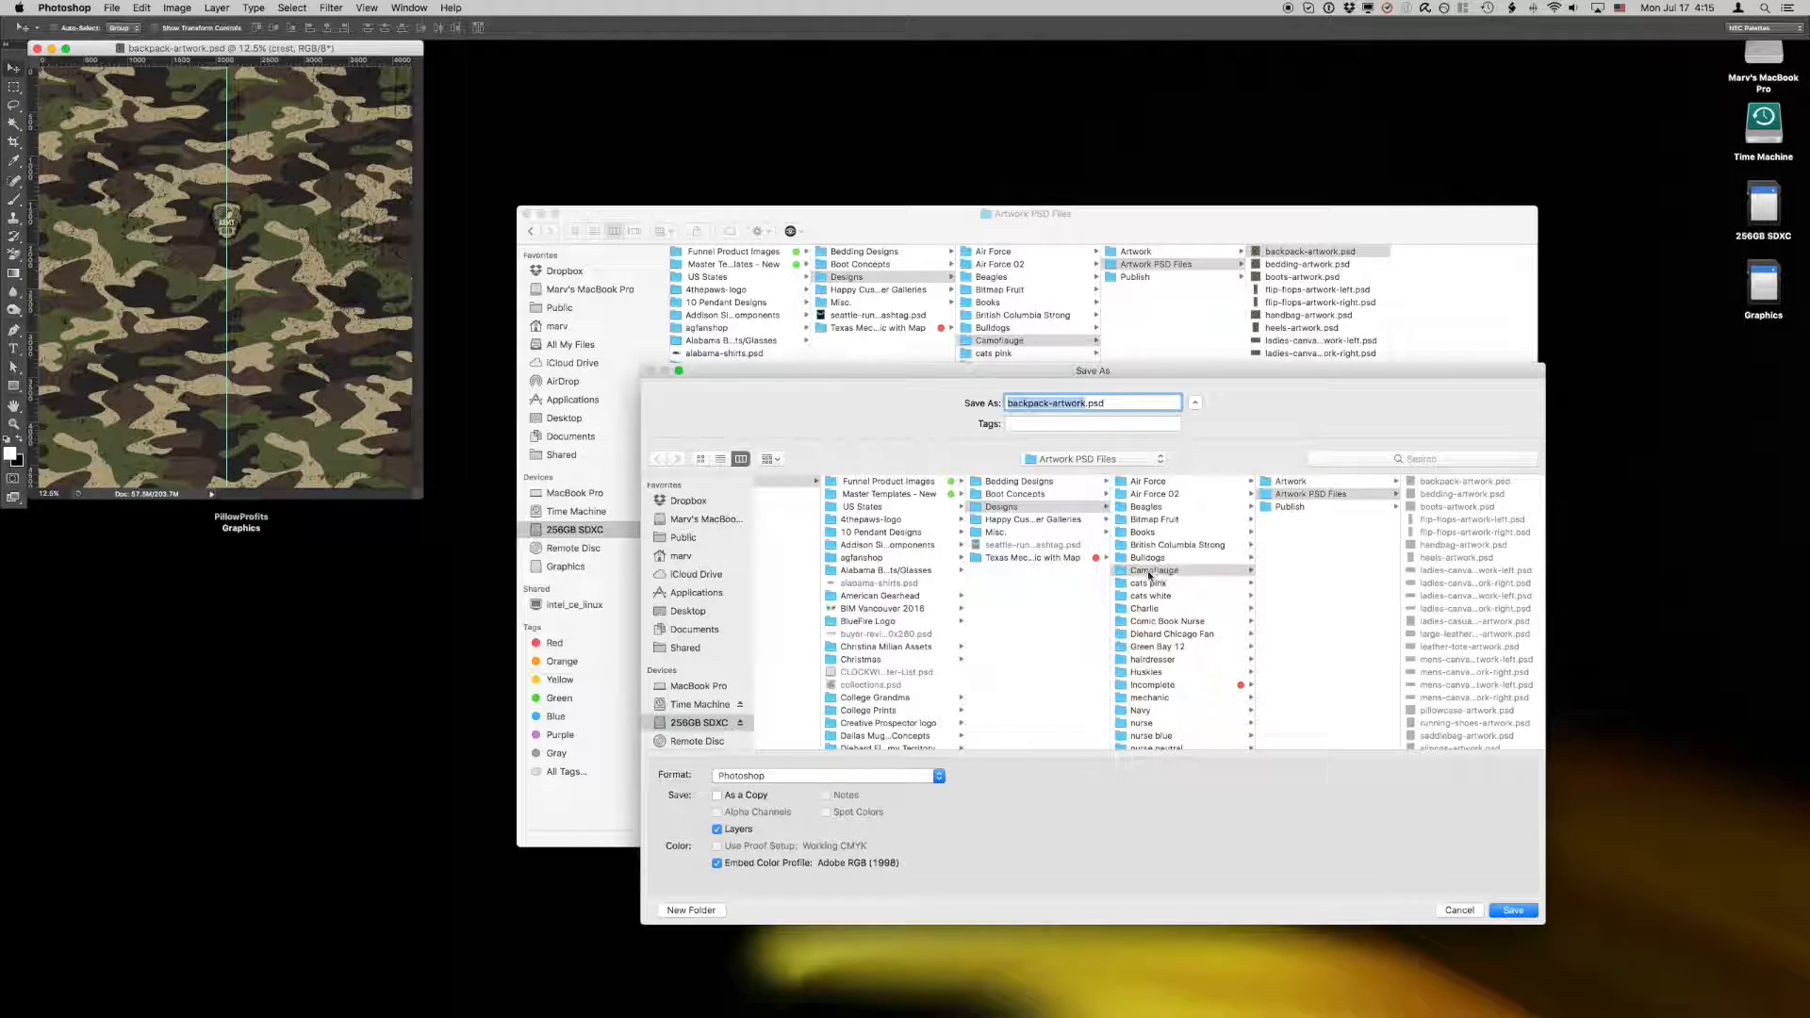
pyautogui.click(1268, 483)
pyautogui.click(875, 777)
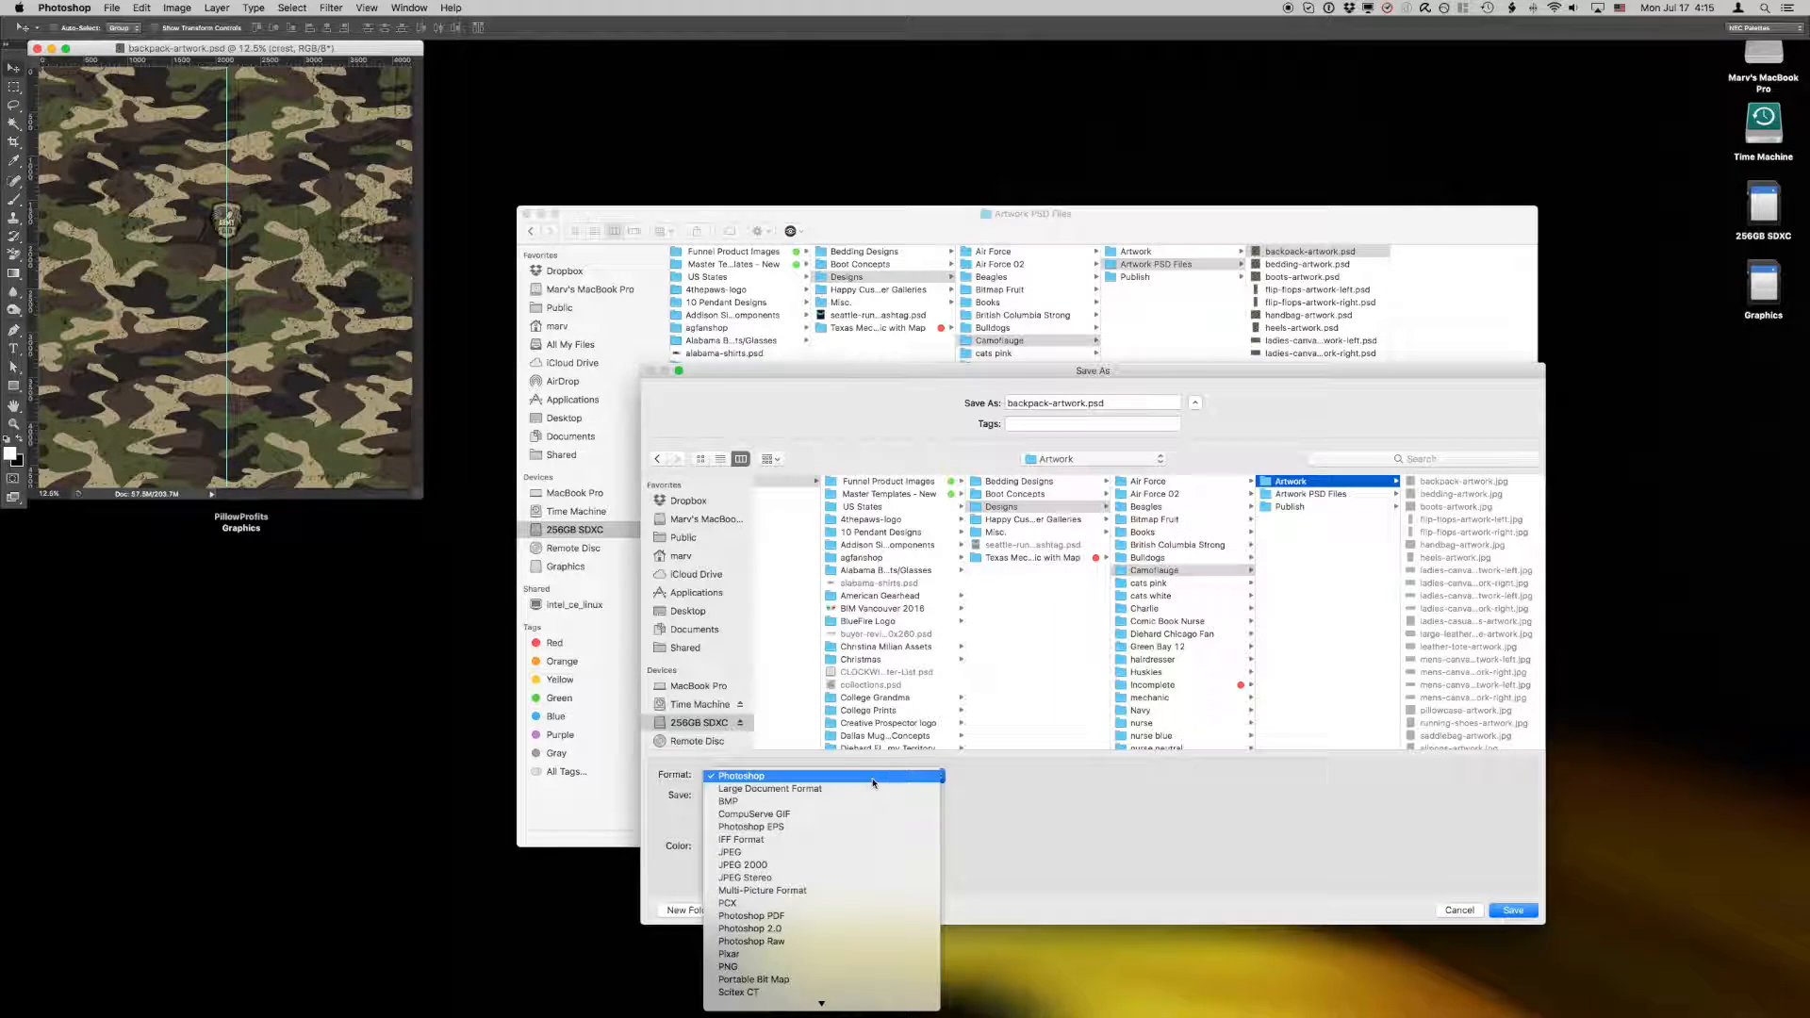
pyautogui.click(816, 853)
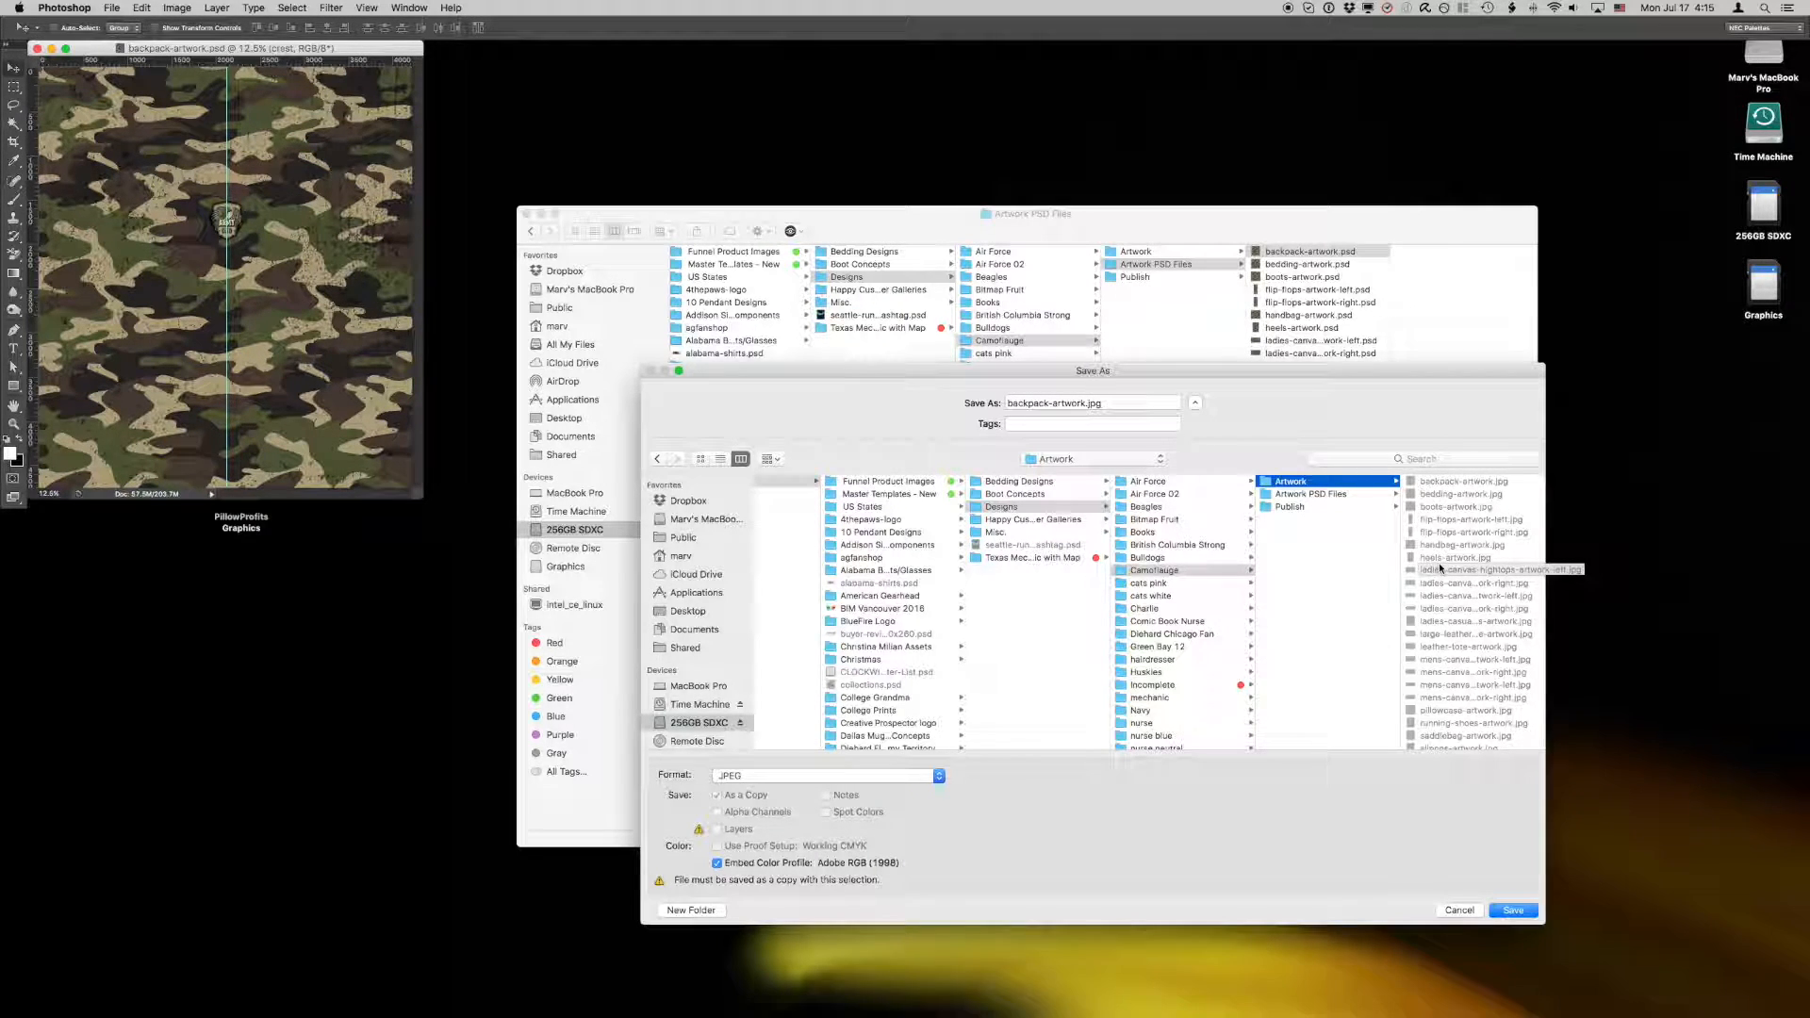
pyautogui.click(1459, 911)
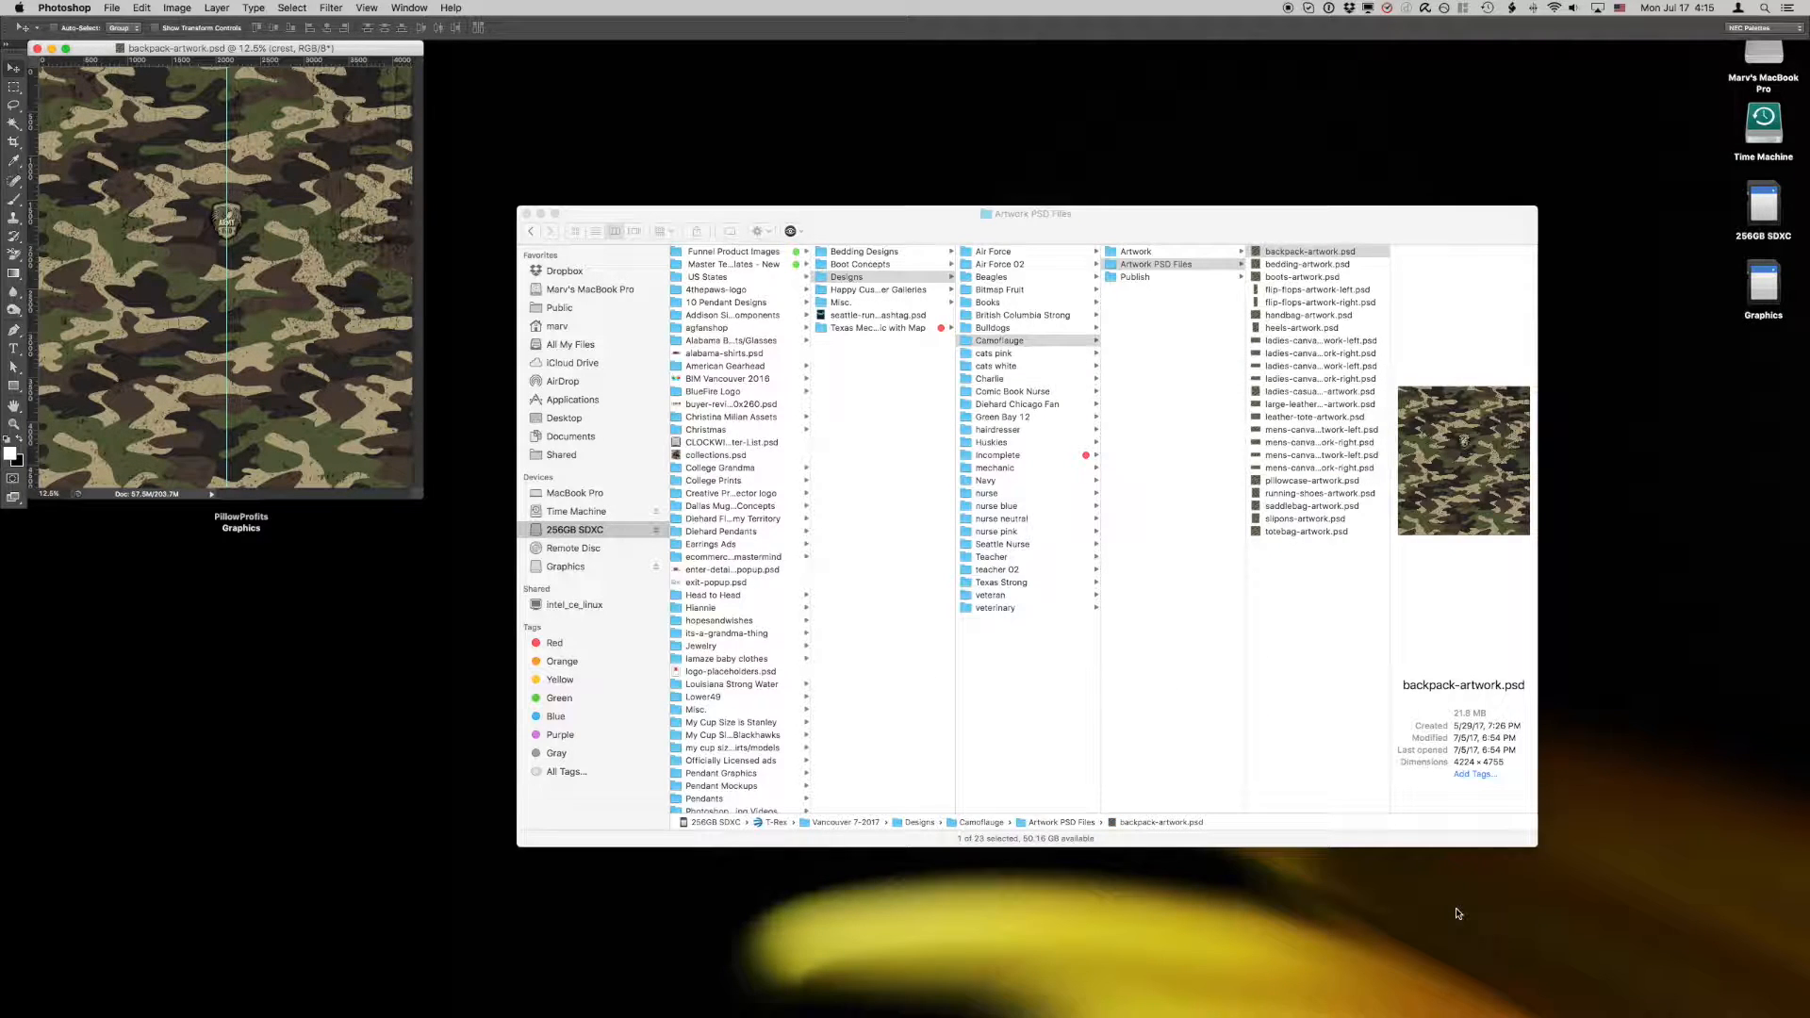
pyautogui.click(38, 49)
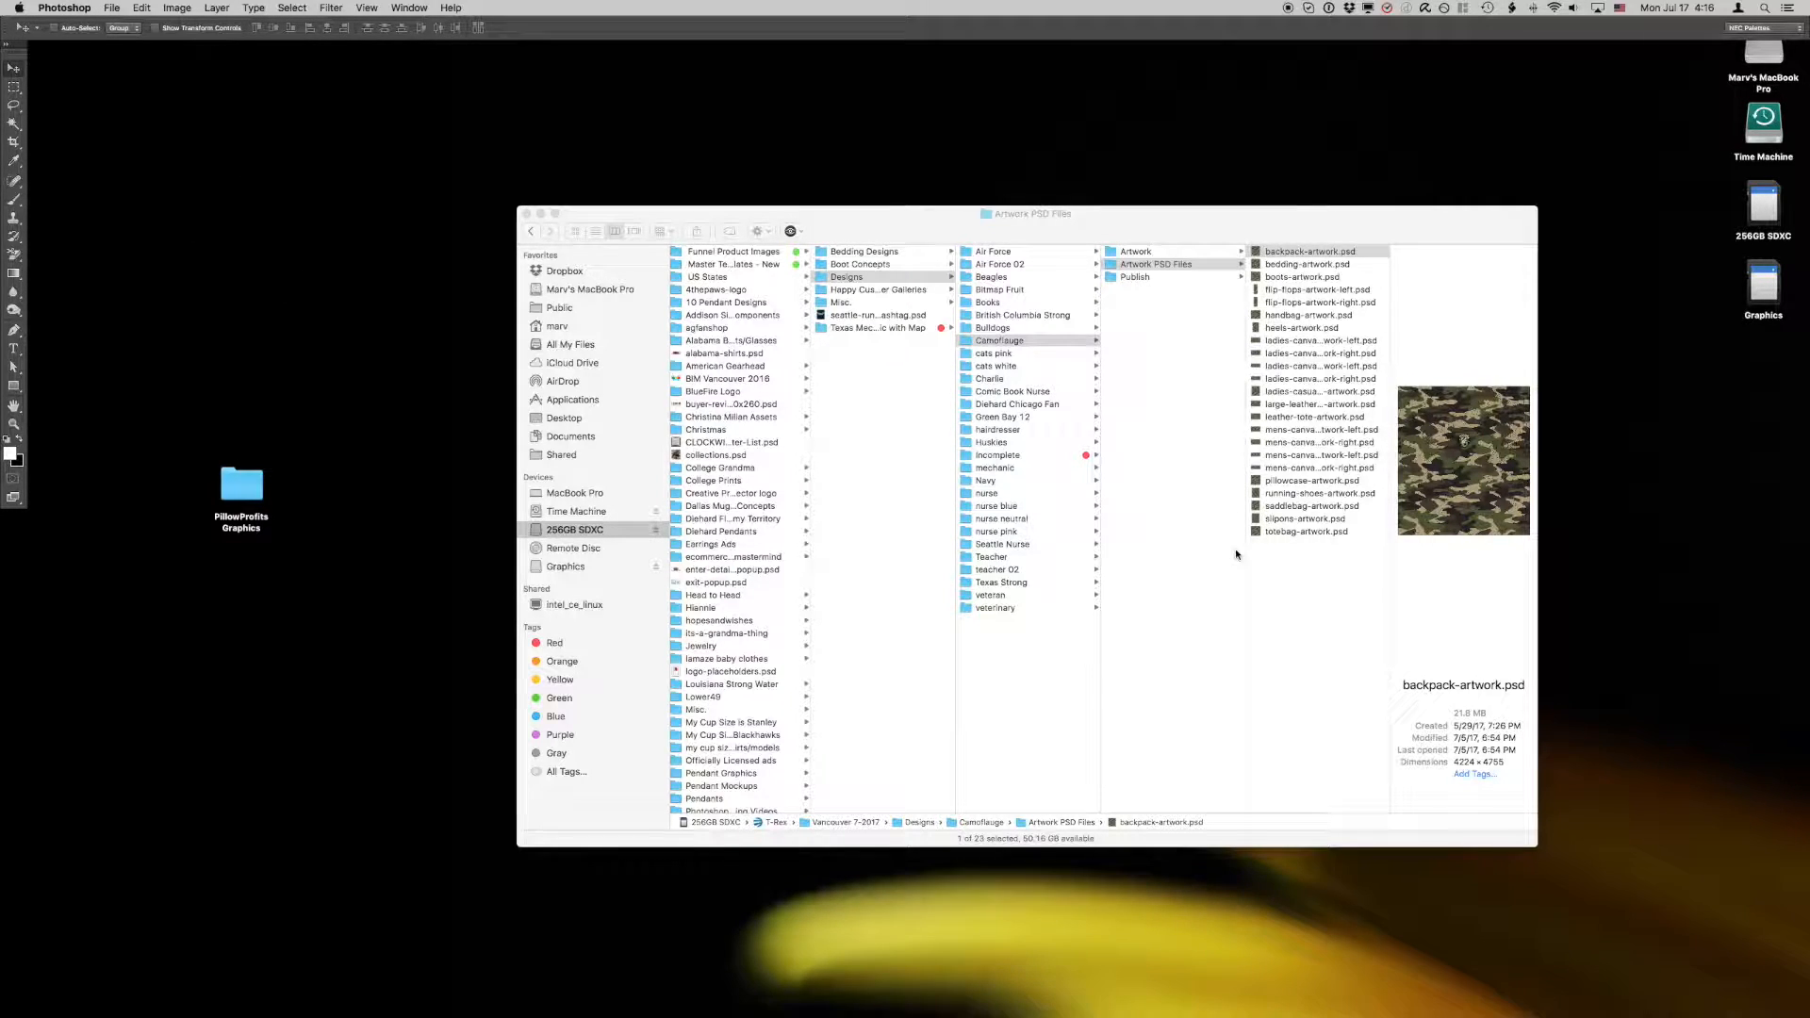
# Step: Show Camoflauge's Artwork folder and the PillowProfits Graphics Artwork folder in two side-by-side Finder windows
pyautogui.click(1140, 254)
pyautogui.click(1139, 253)
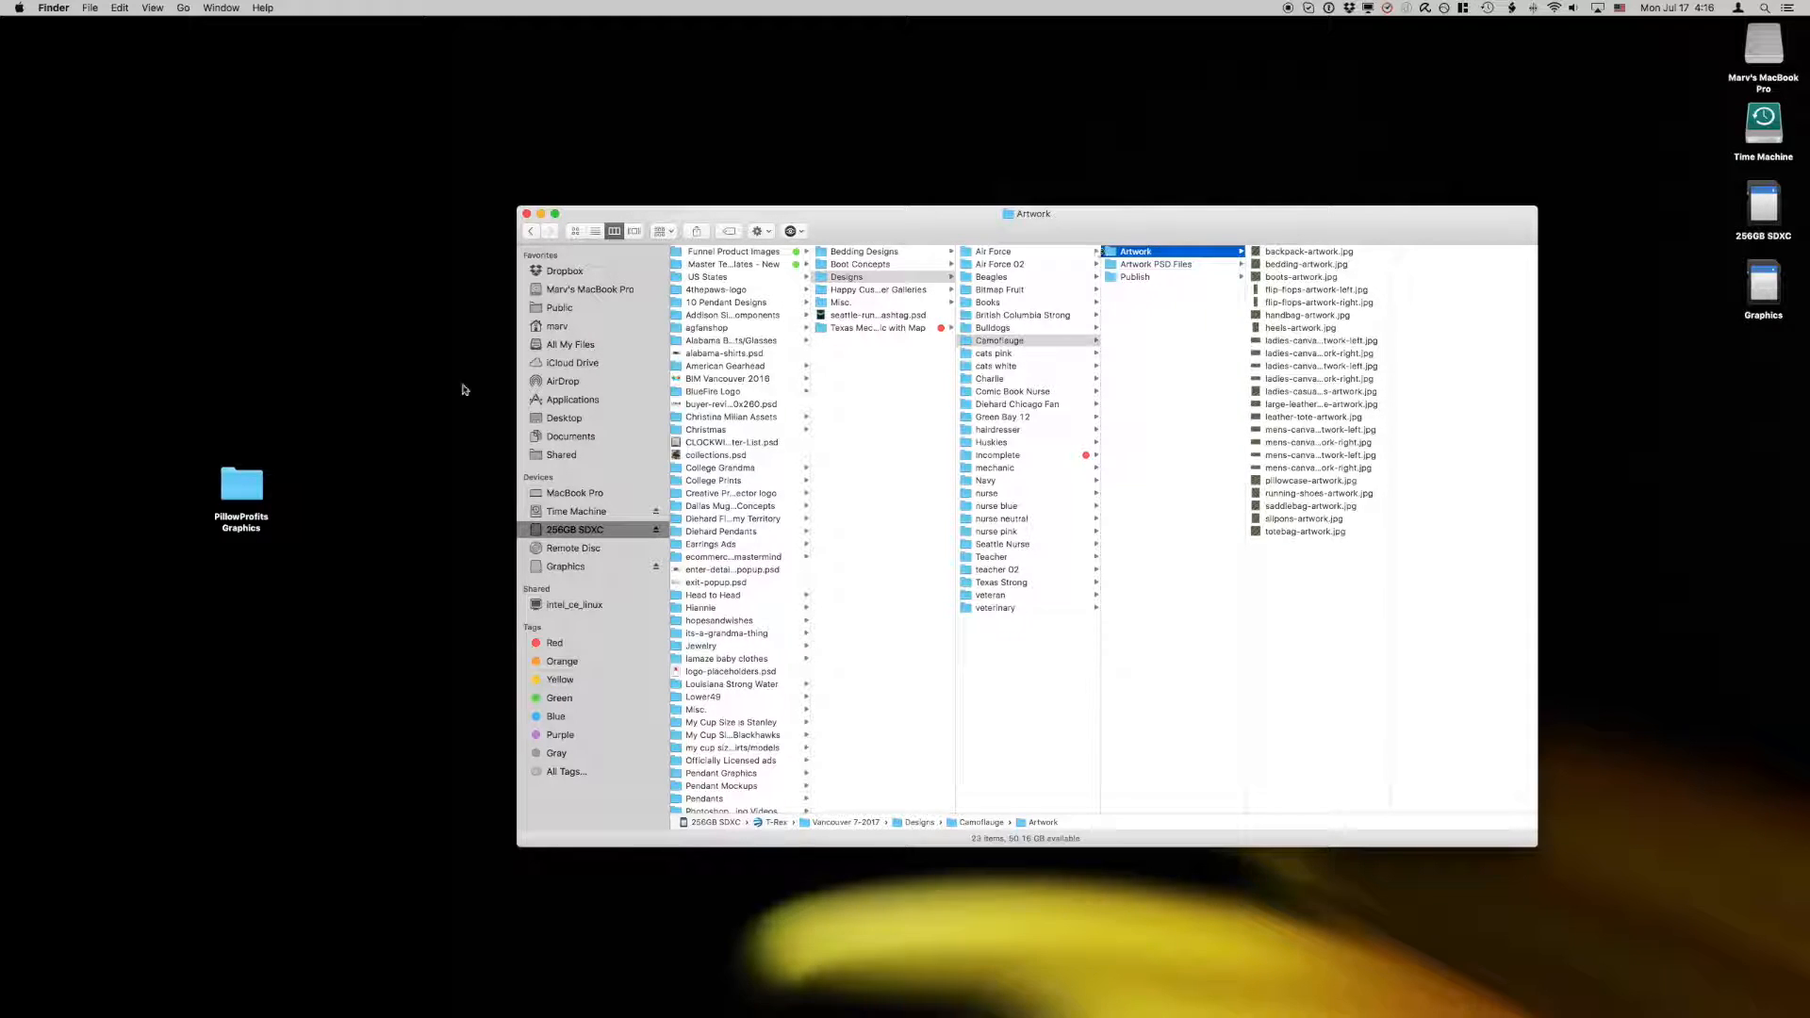
pyautogui.click(244, 482)
pyautogui.doubleClick(243, 483)
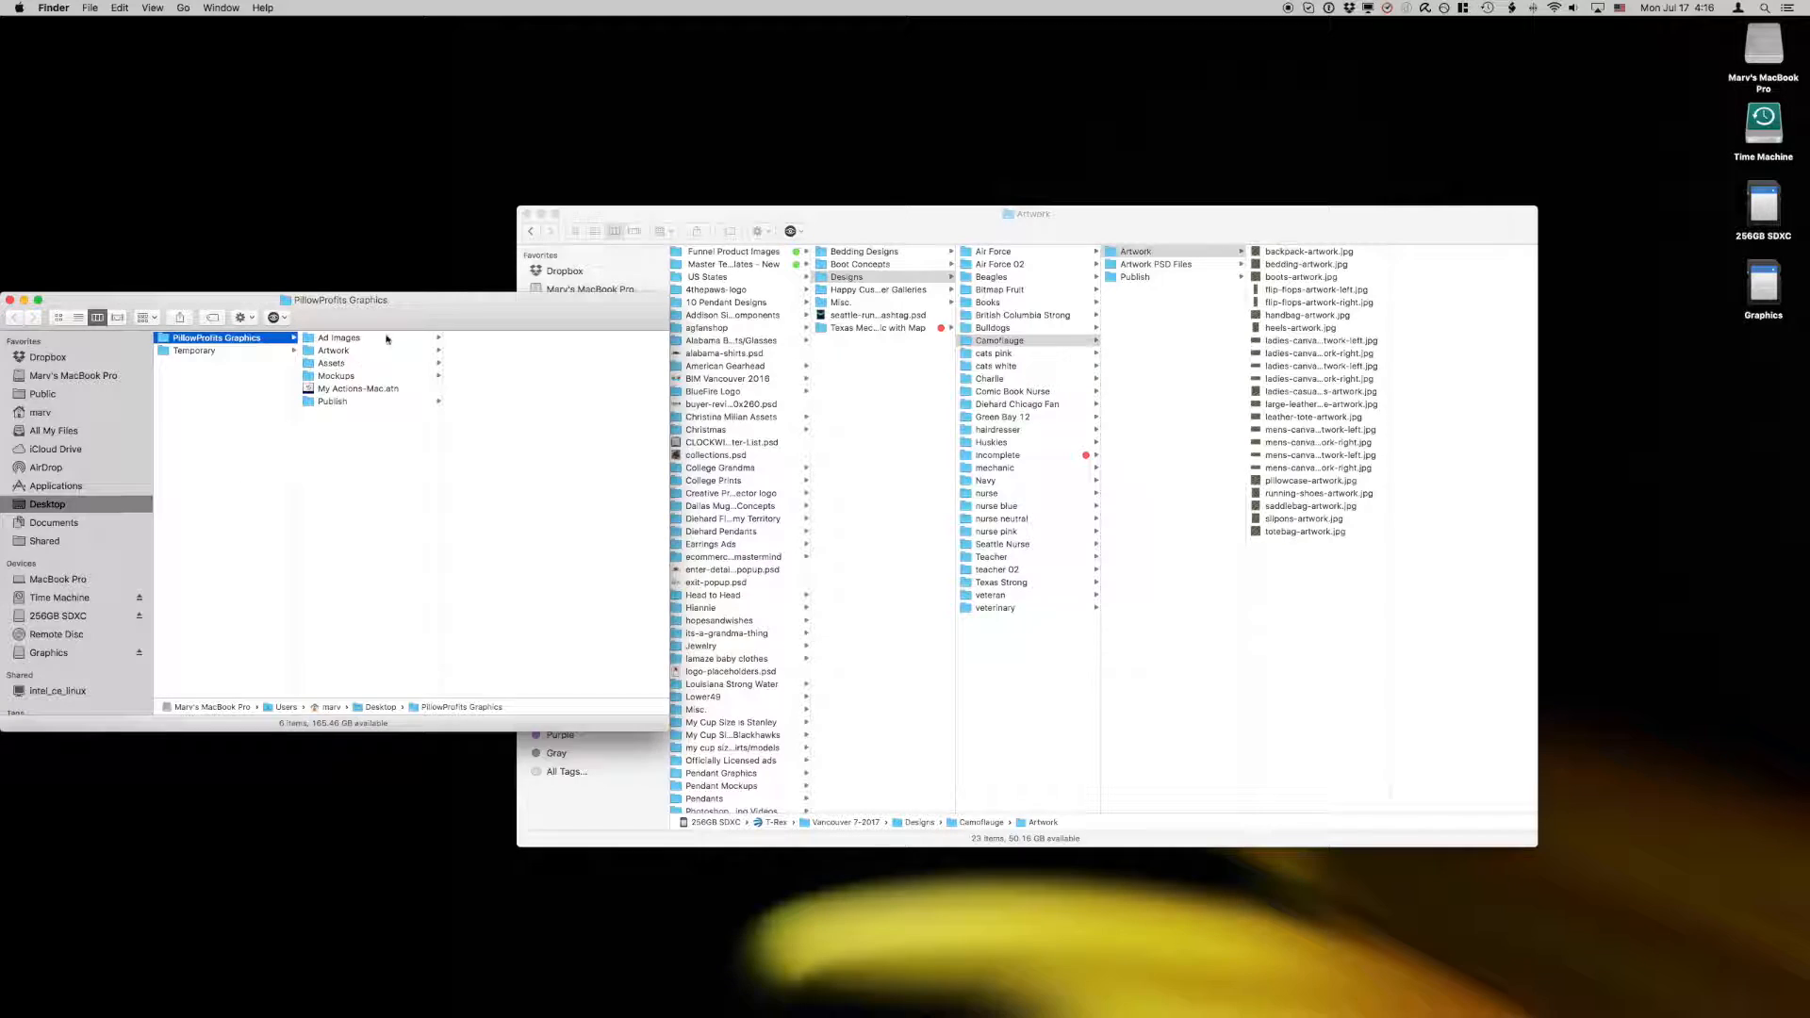
pyautogui.click(332, 352)
pyautogui.moveTo(554, 325); pyautogui.dragTo(554, 319)
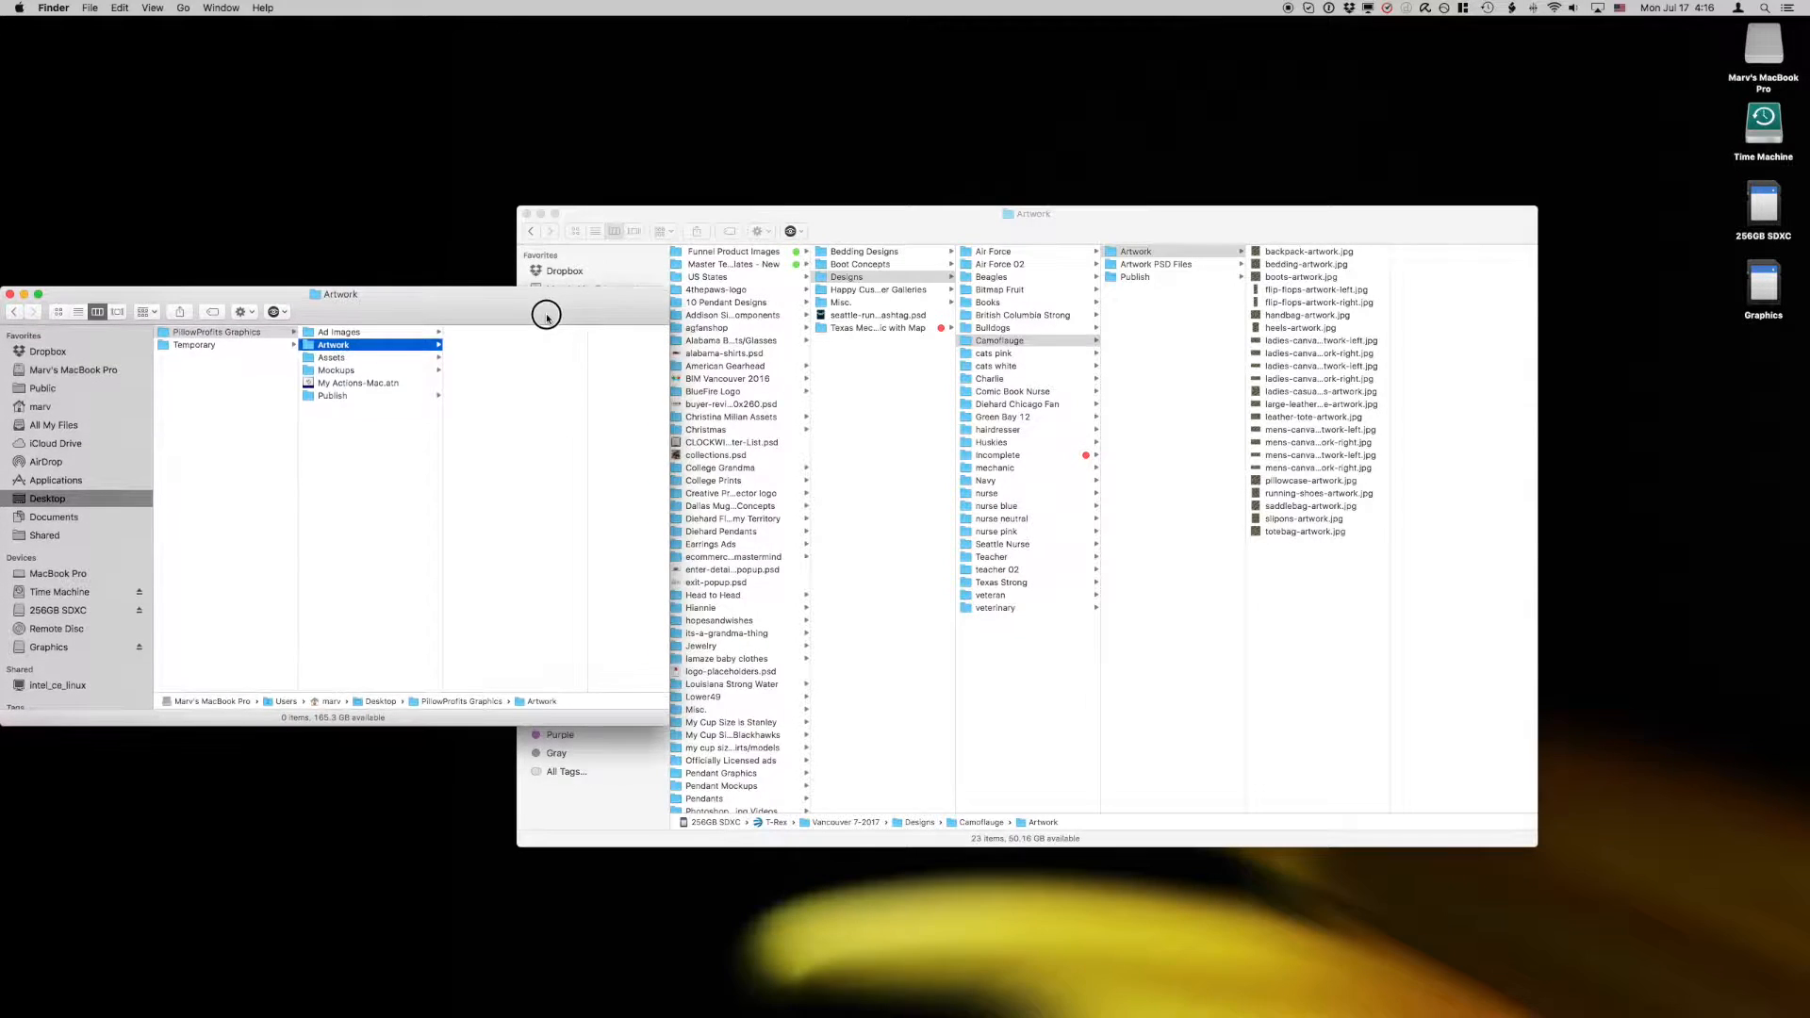
pyautogui.moveTo(694, 220); pyautogui.dragTo(870, 237)
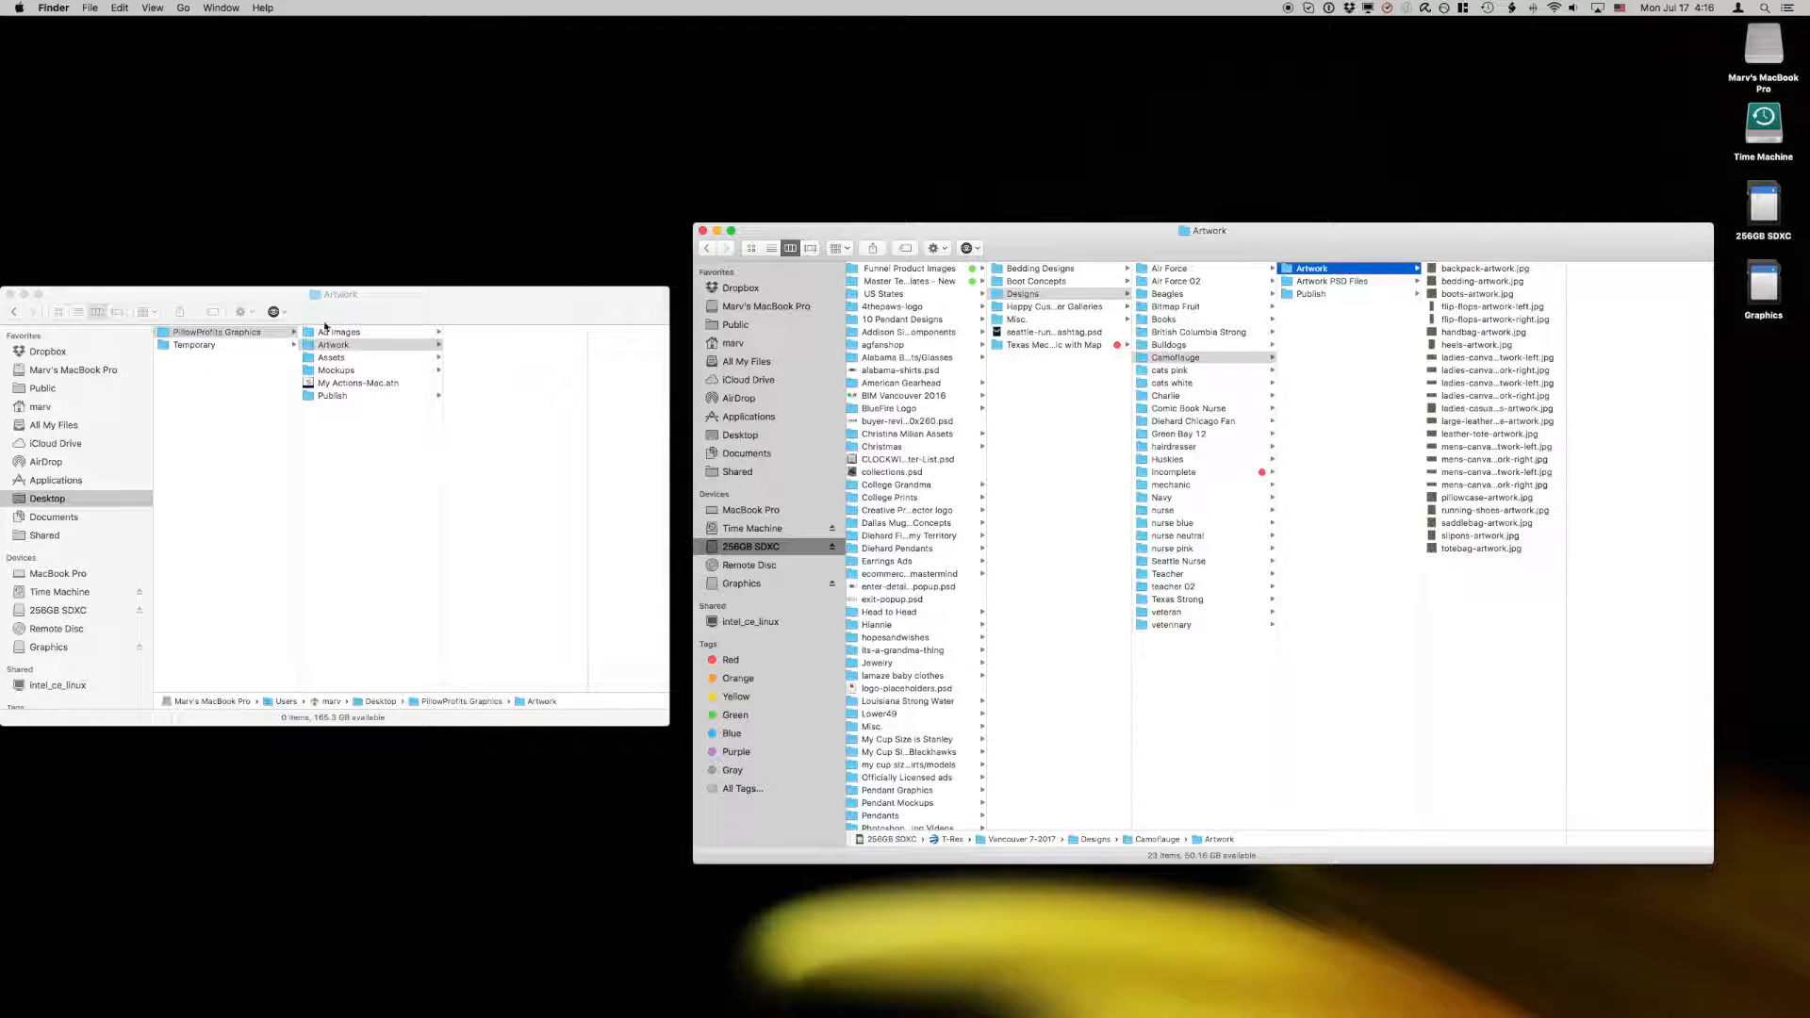
pyautogui.click(307, 346)
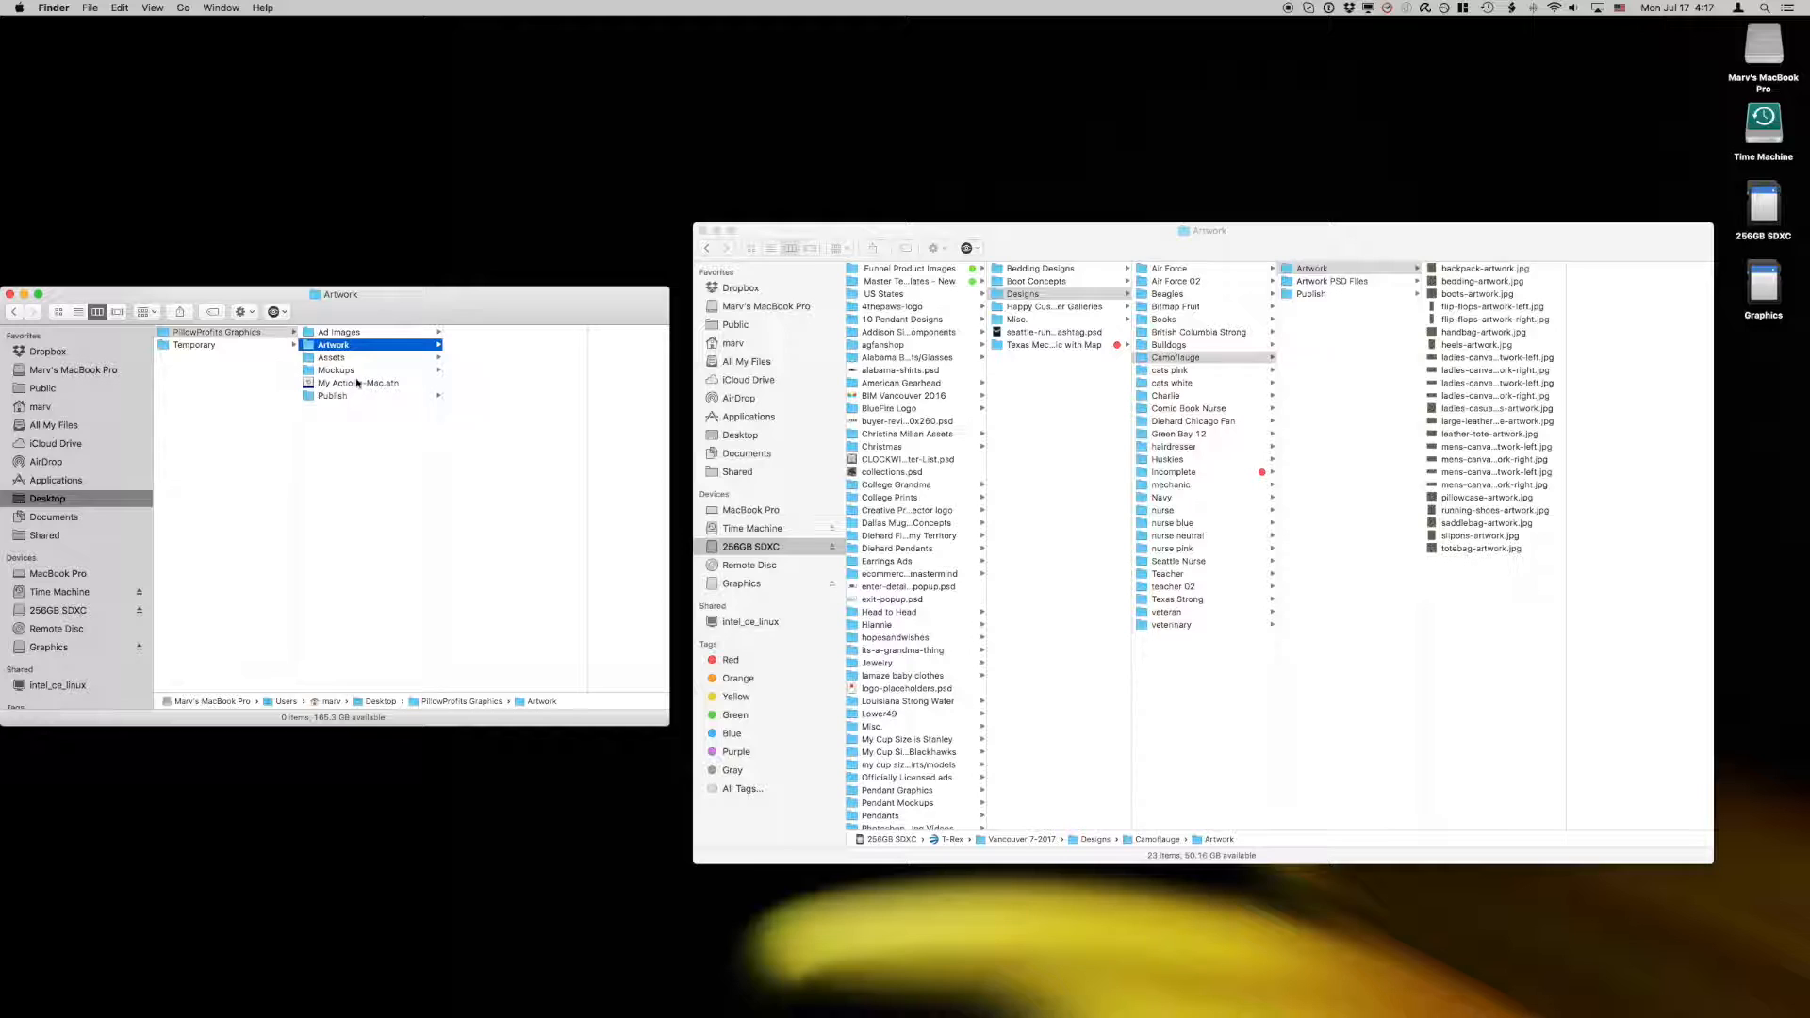
# Step: Copy and paste backpack-artwork.jpg from Camoflauge's Artwork folder into the PillowProfits Graphics Artwork folder, then move the pasted copy to the Trash
pyautogui.click(1514, 582)
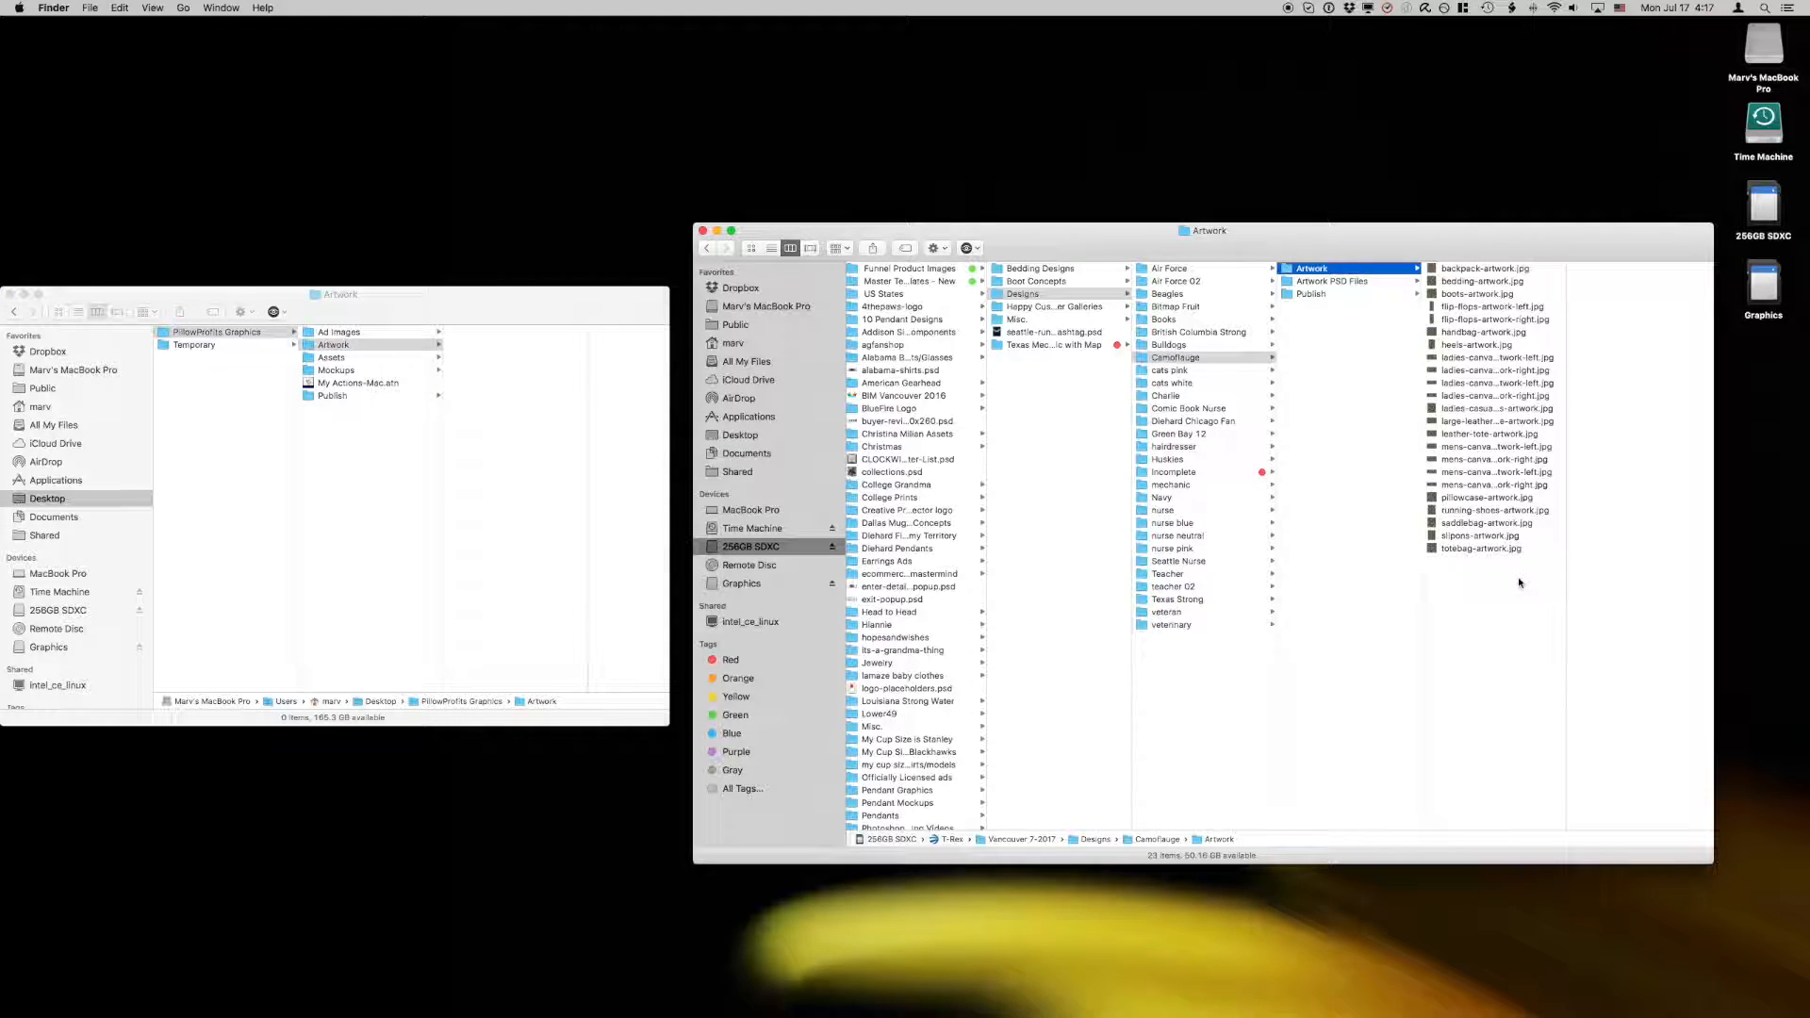
pyautogui.click(1434, 269)
pyautogui.moveTo(1434, 269)
pyautogui.mouseDown()
pyautogui.moveTo(1337, 313)
pyautogui.moveTo(1434, 270)
pyautogui.mouseUp()
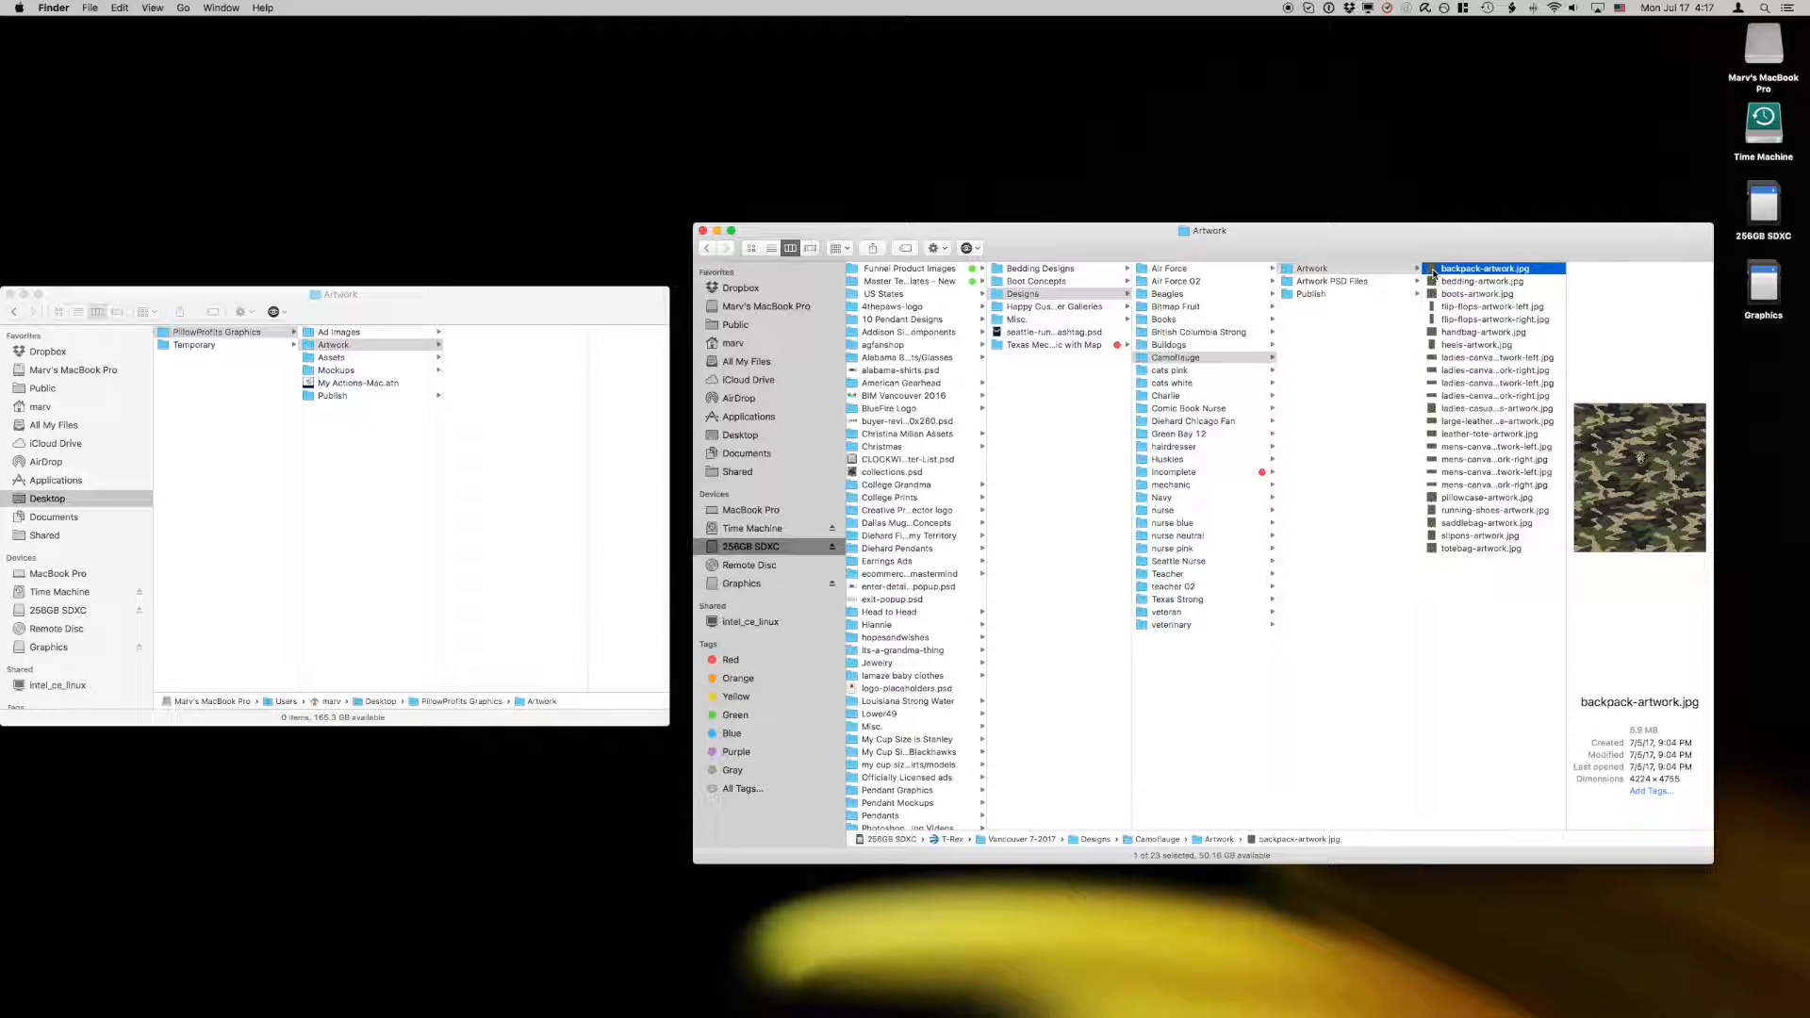
pyautogui.rightClick(1435, 273)
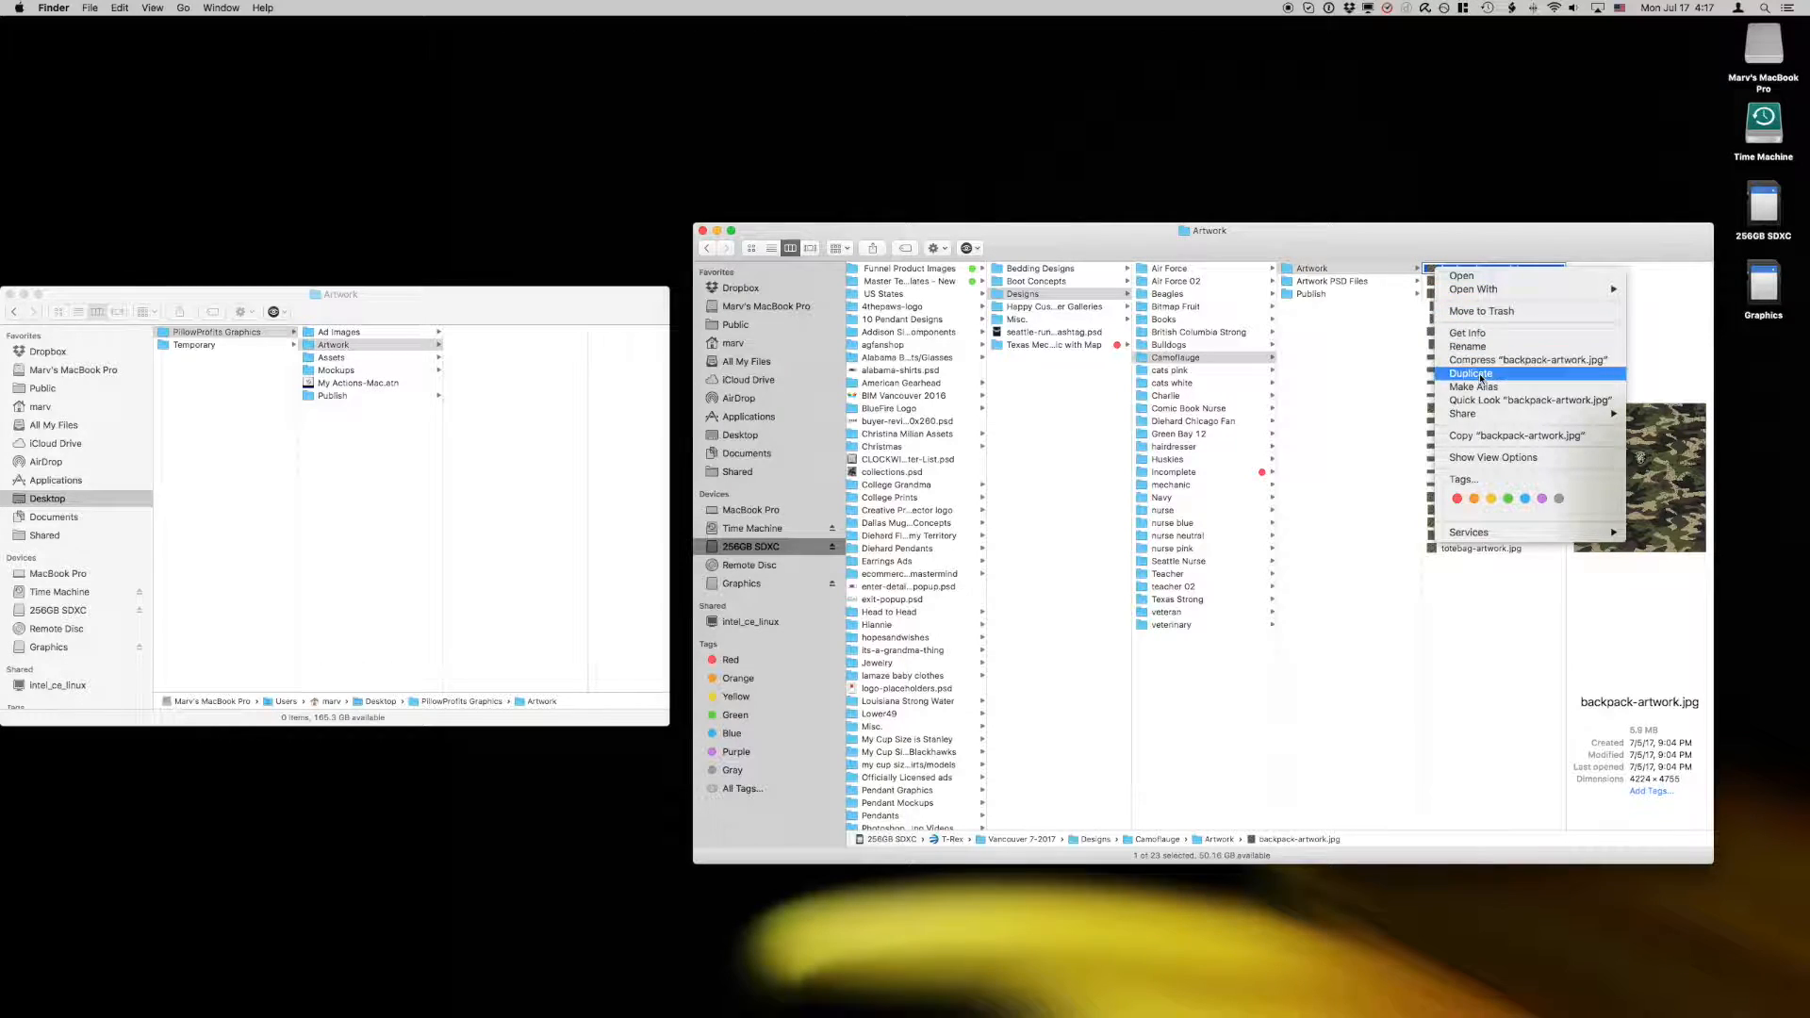
pyautogui.click(1482, 432)
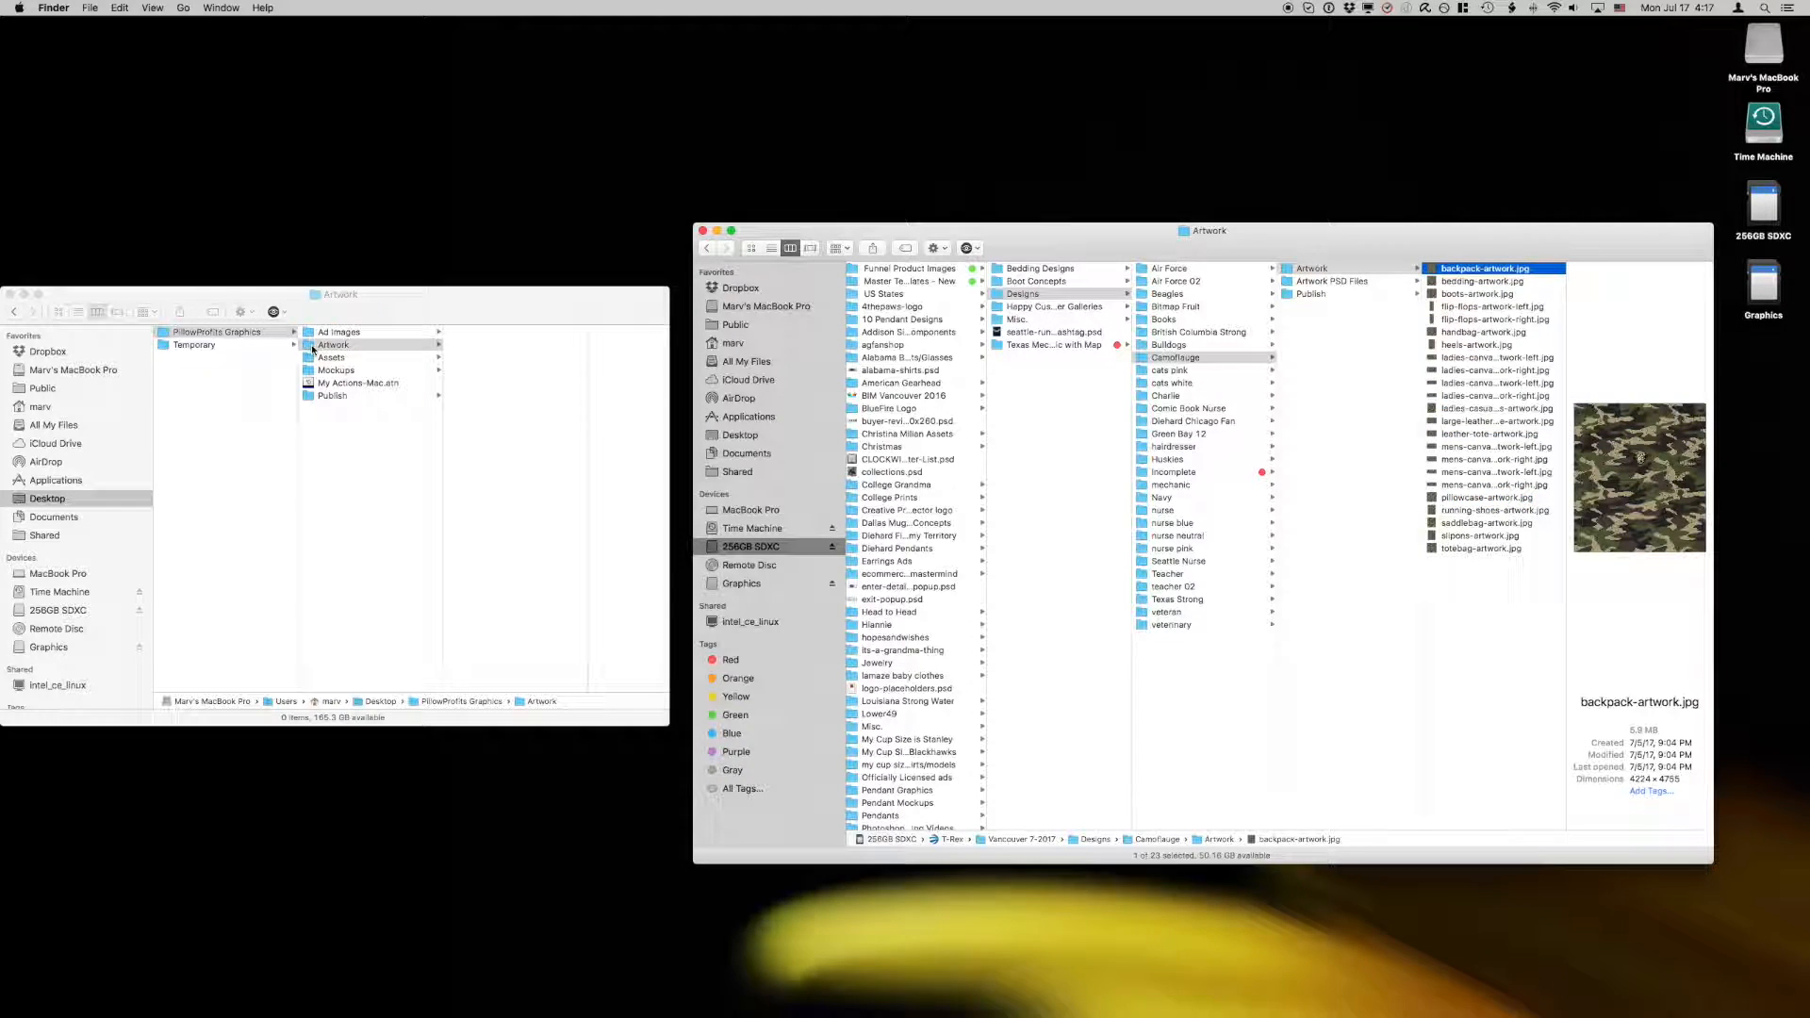
pyautogui.click(510, 376)
pyautogui.rightClick(510, 376)
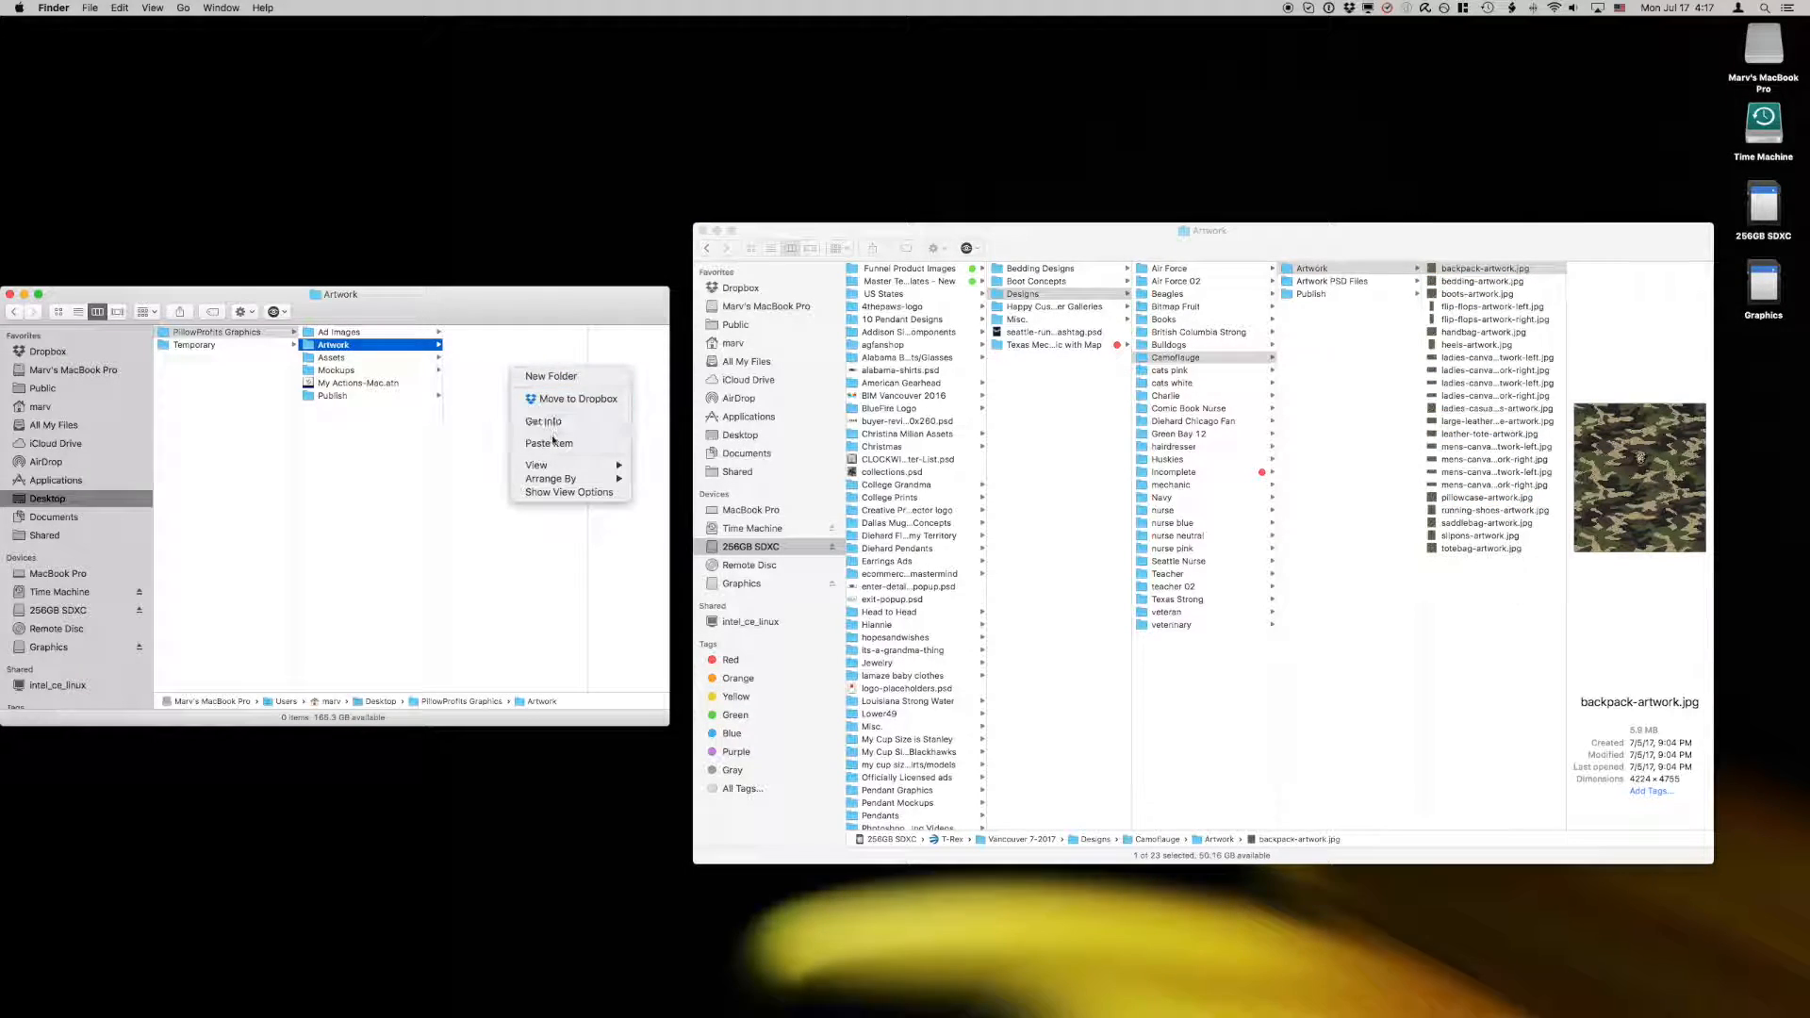
pyautogui.click(552, 438)
pyautogui.rightClick(458, 333)
pyautogui.click(489, 372)
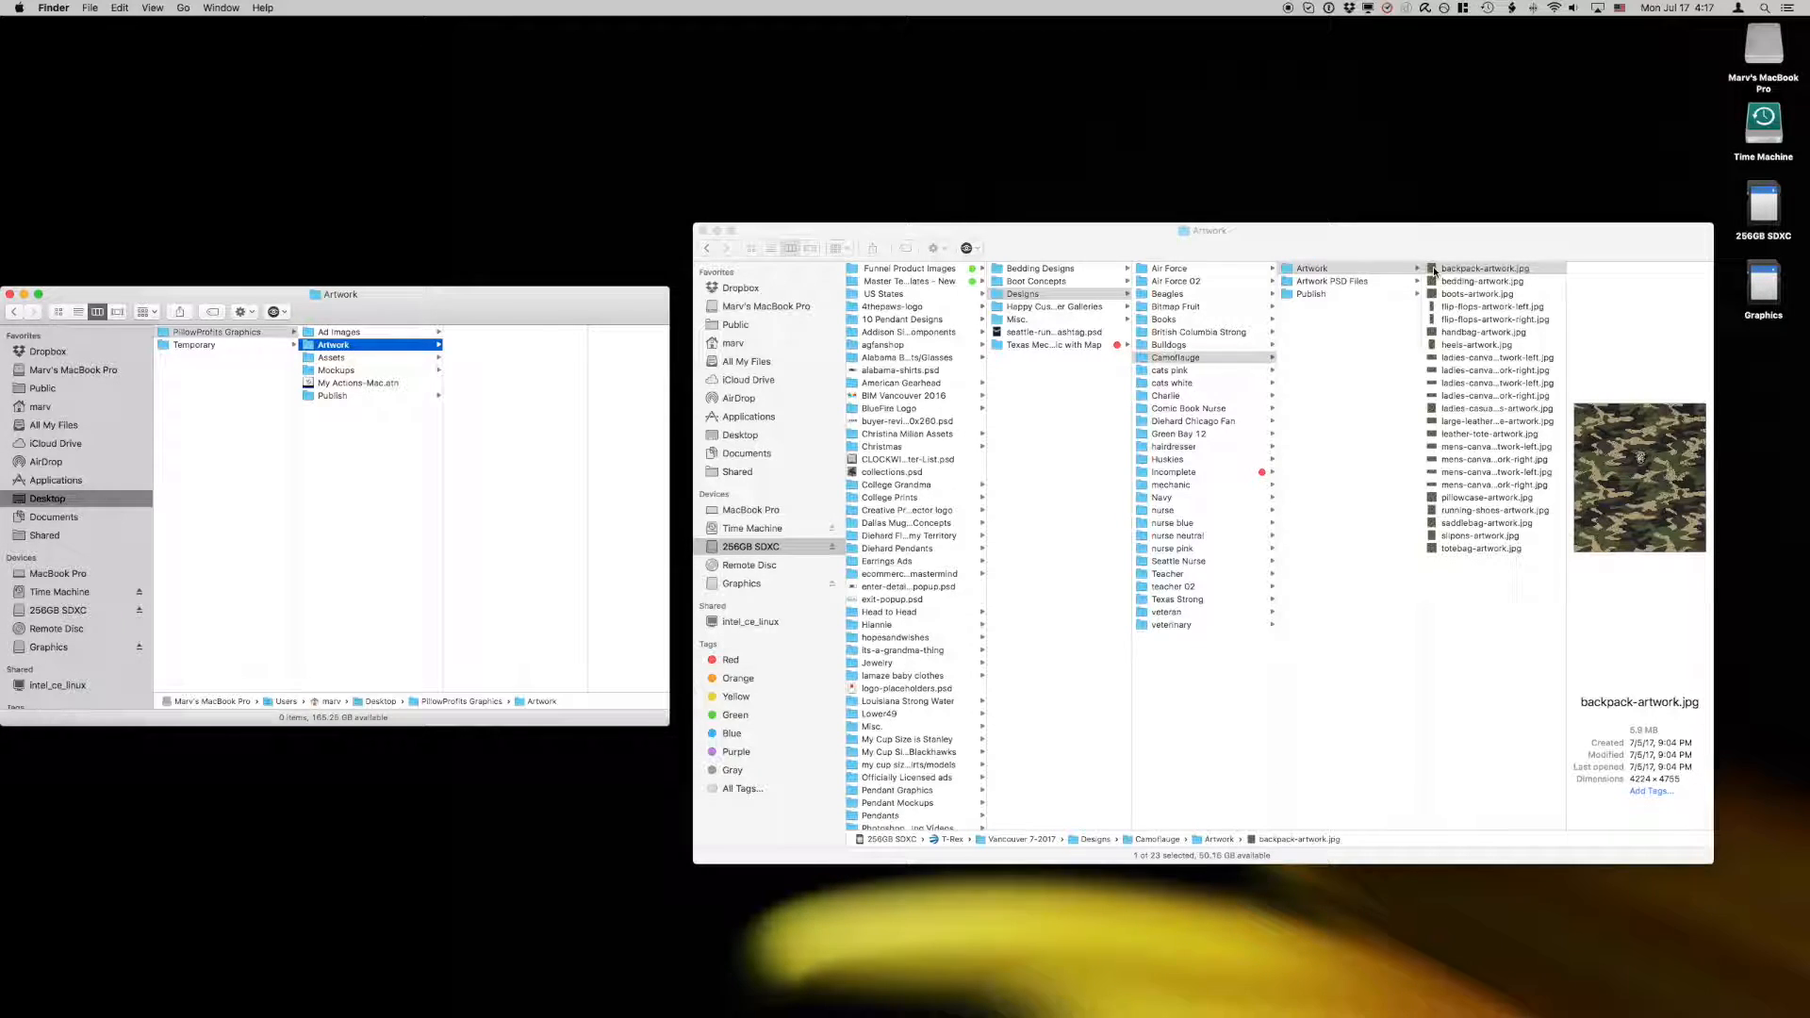
# Step: Transfer backpack-artwork.jpg directly from Camoflauge's Artwork window into the PillowProfits Graphics Artwork folder and select the transferred copy
pyautogui.moveTo(1434, 272); pyautogui.dragTo(1551, 639)
pyautogui.moveTo(1434, 272); pyautogui.dragTo(505, 437)
pyautogui.click(457, 335)
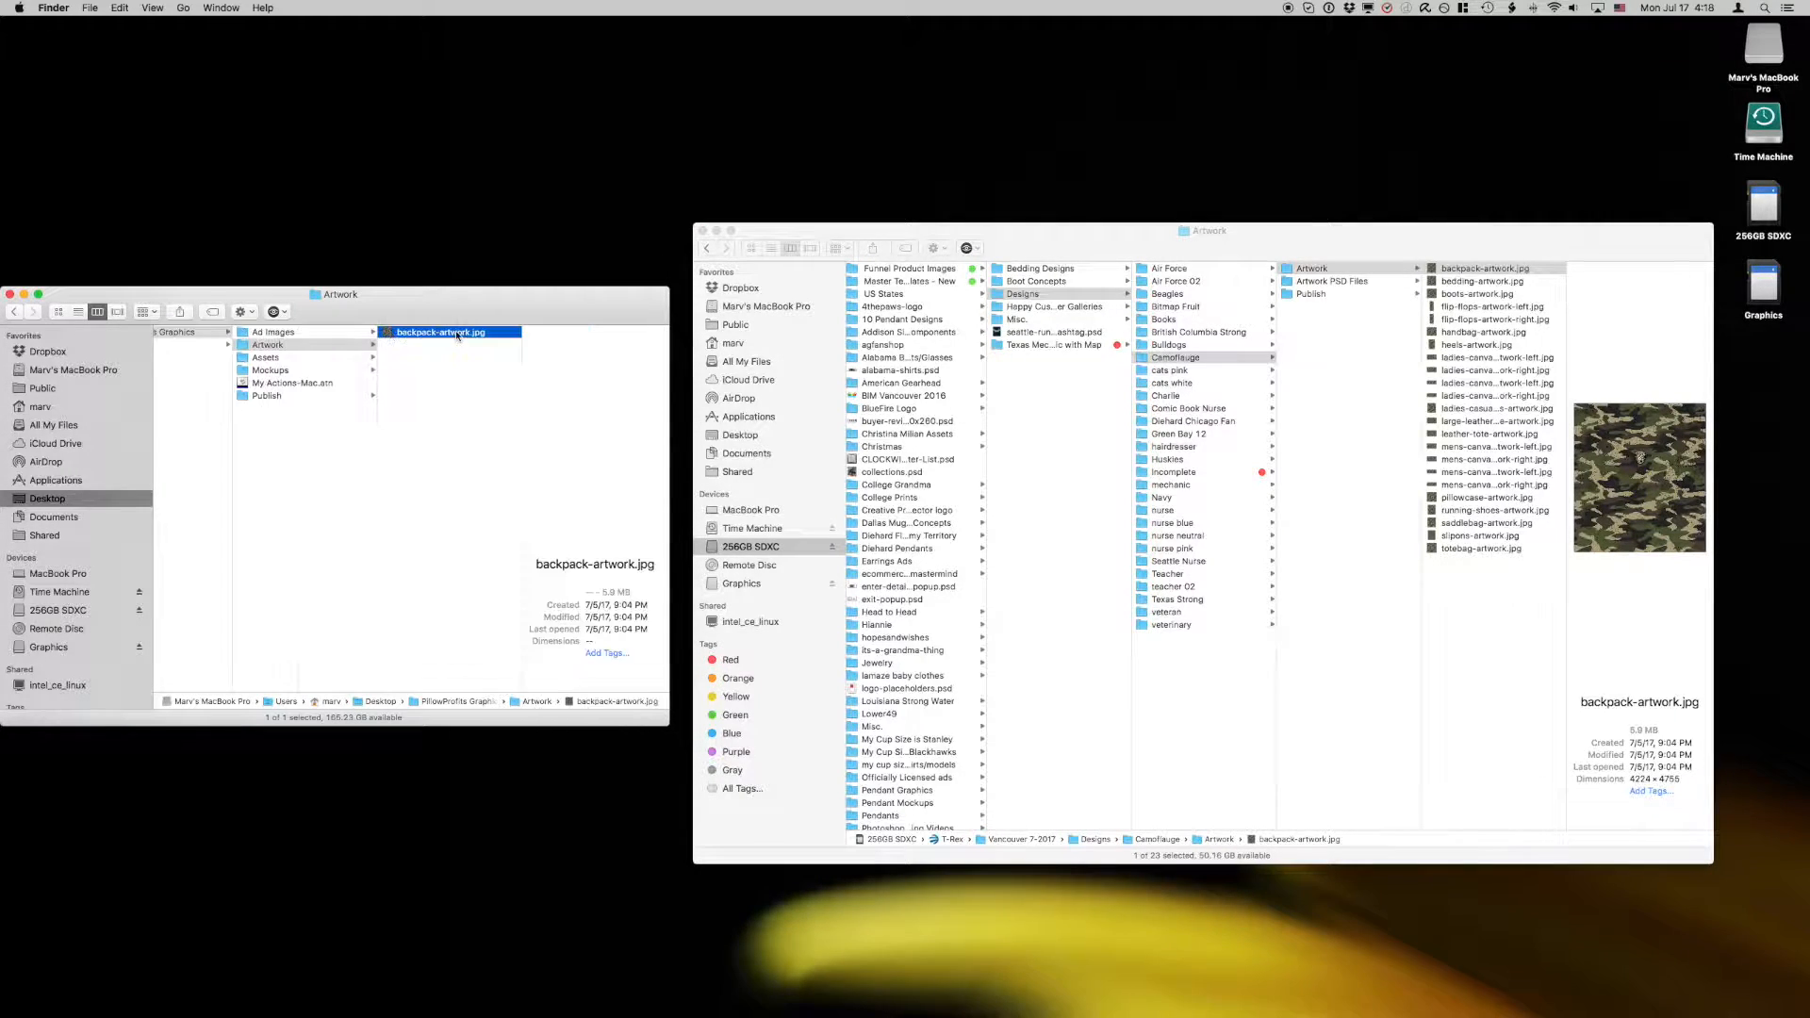
# Step: Check the Unframed Images and Framed Images folders inside PillowProfits Graphics' Publish folder and return to its Artwork folder
pyautogui.click(267, 395)
pyautogui.click(399, 357)
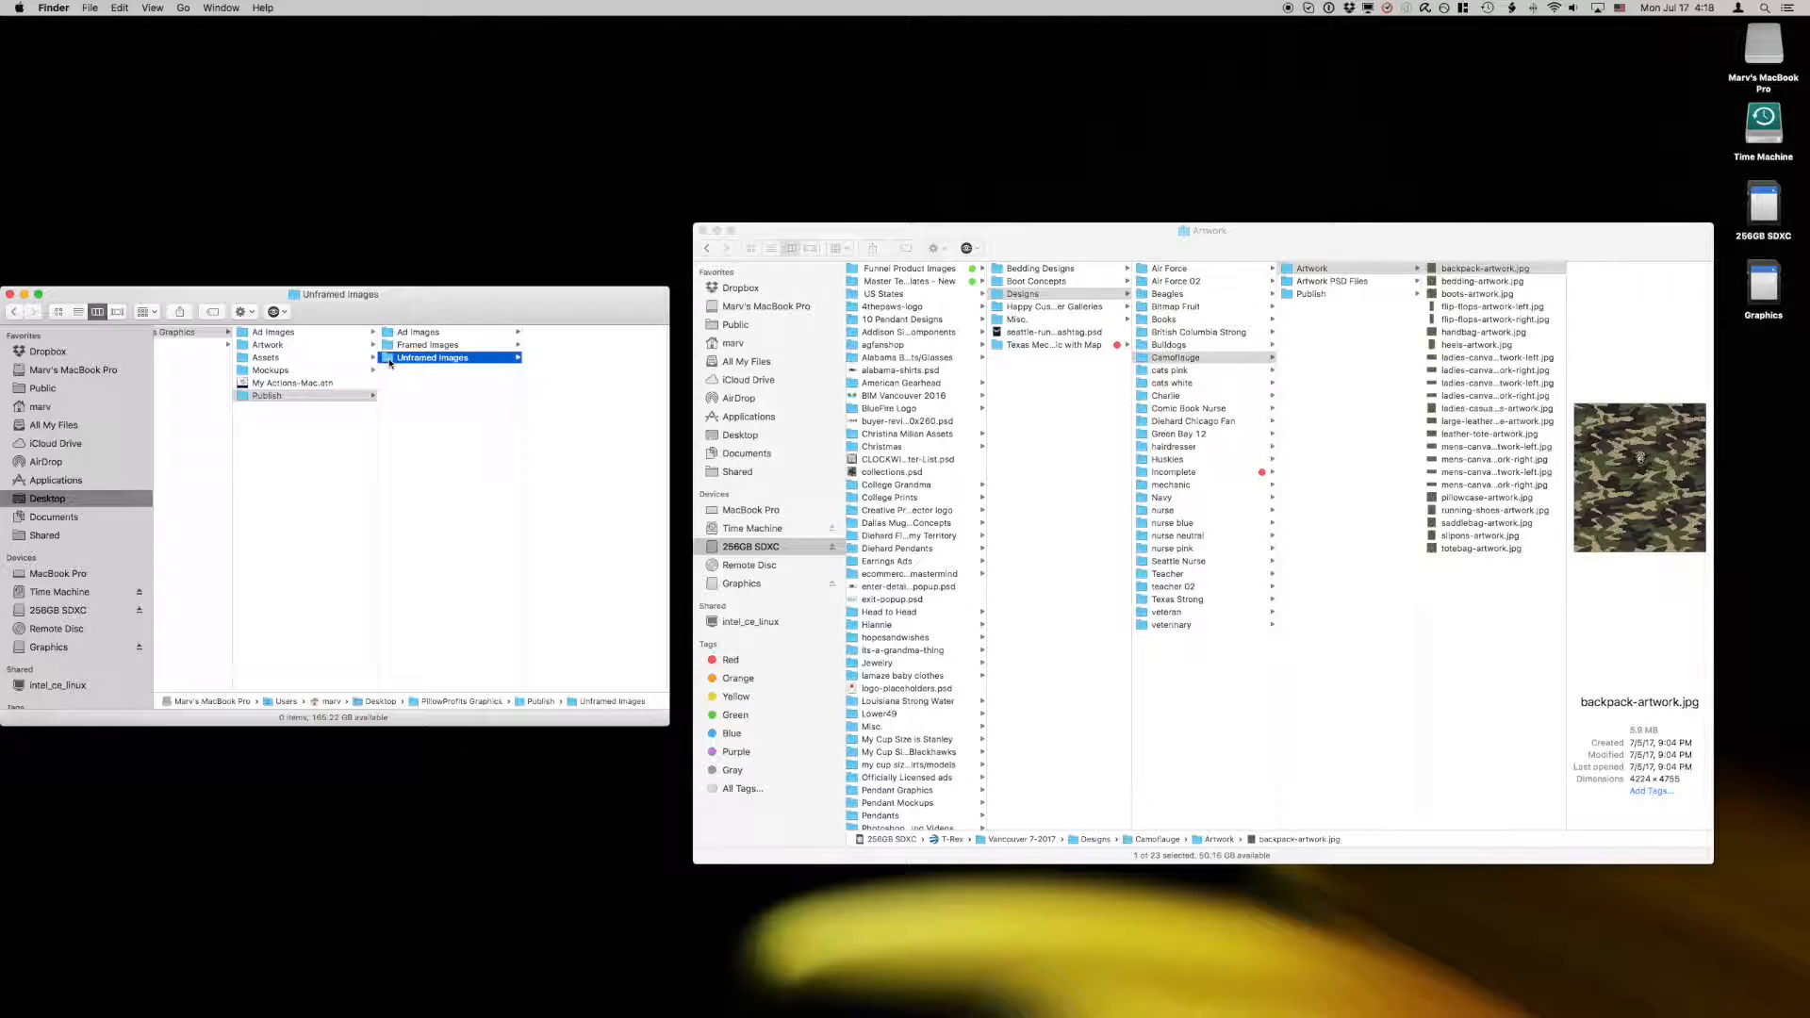
pyautogui.click(401, 345)
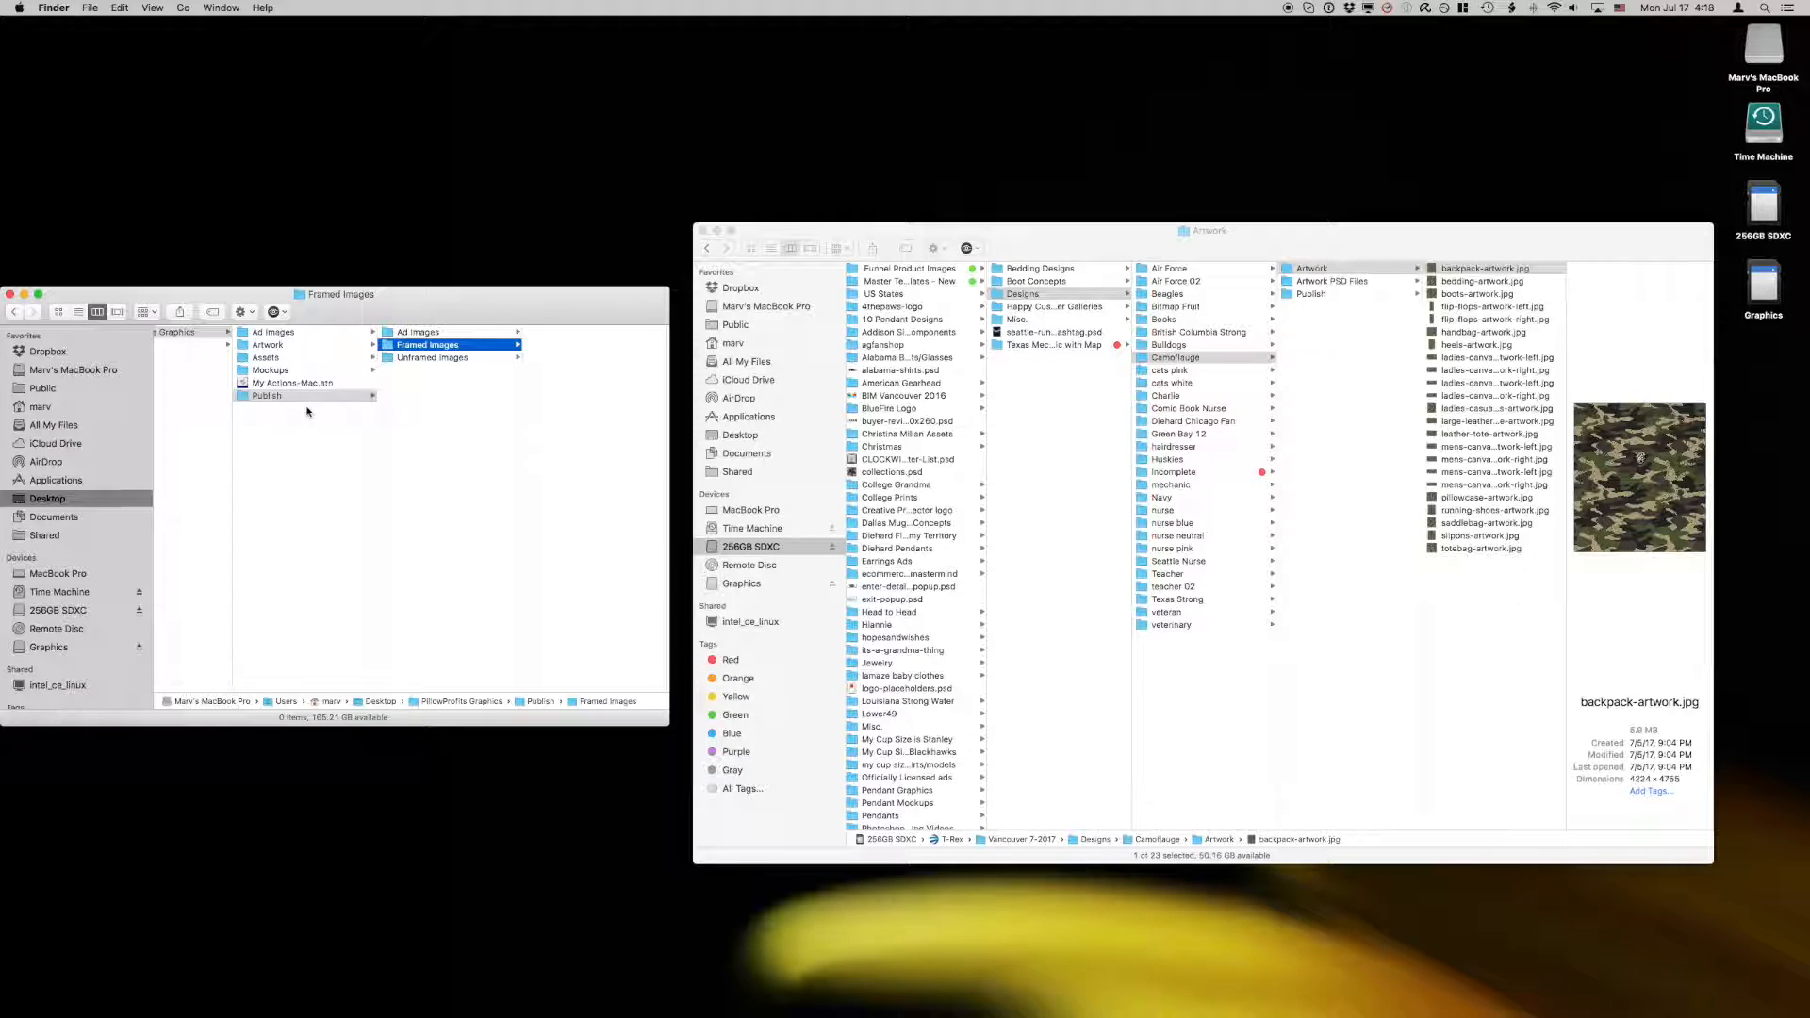
pyautogui.click(243, 397)
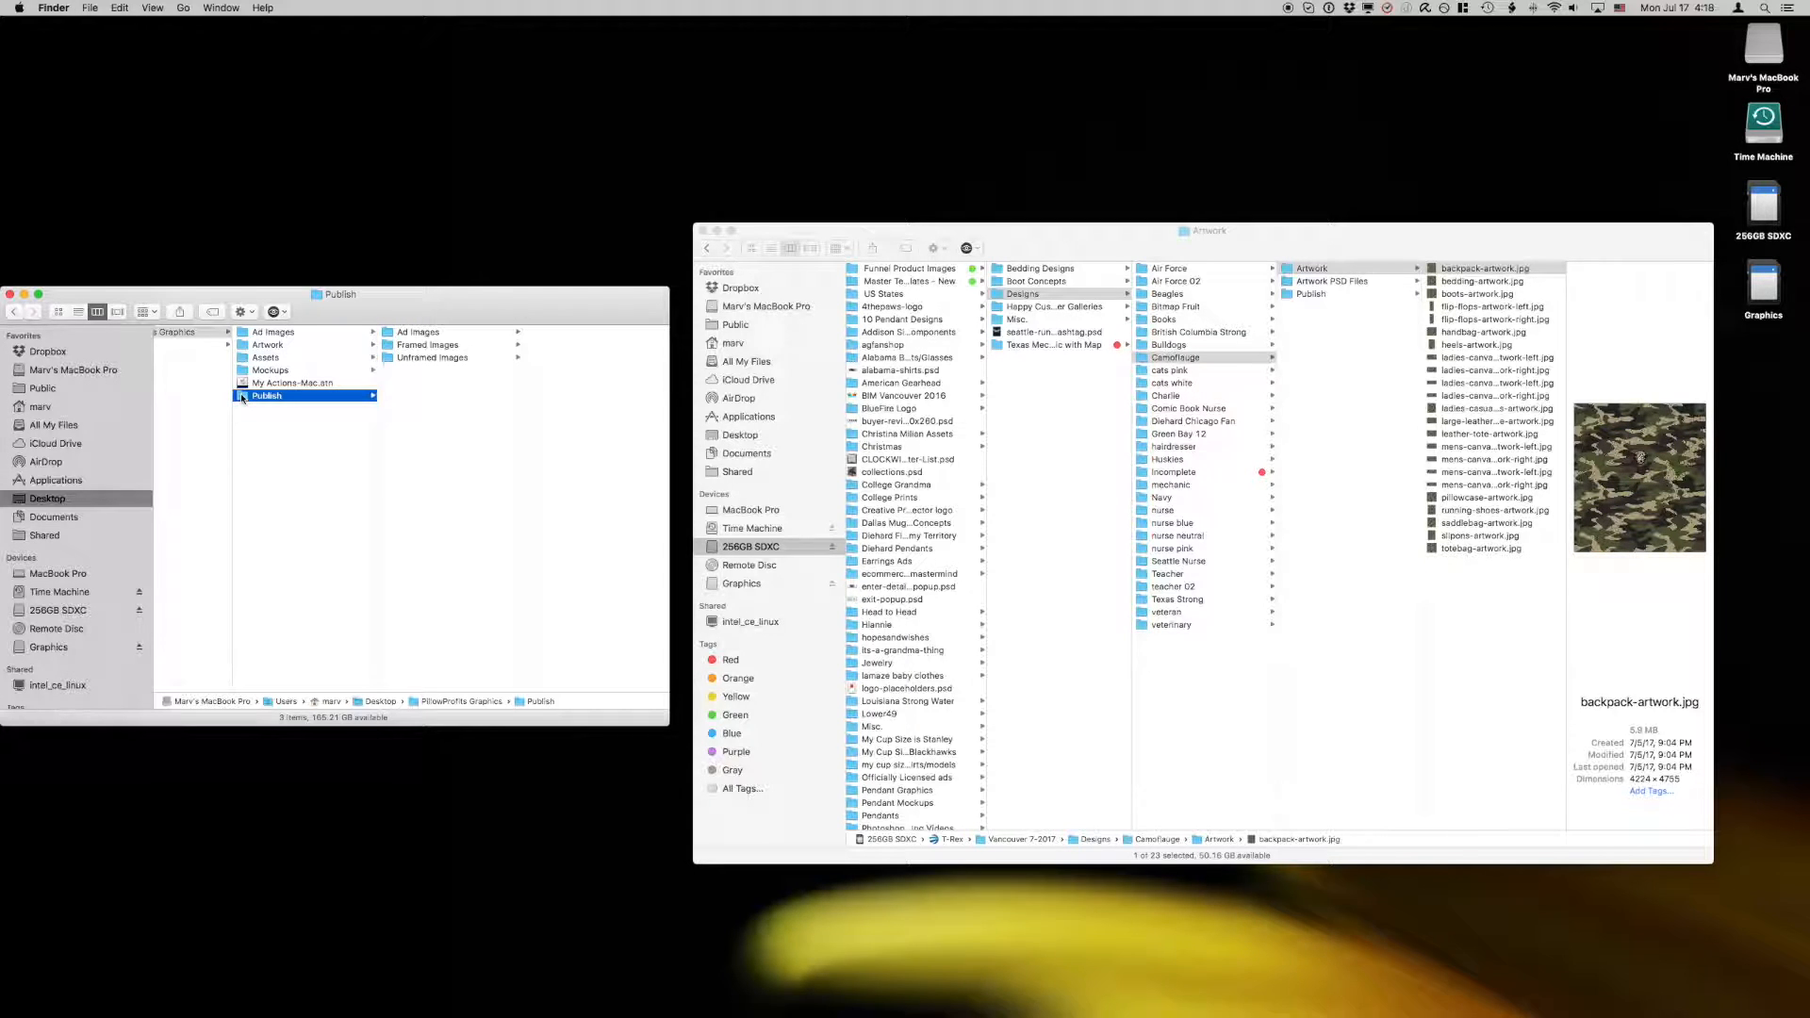
pyautogui.click(272, 345)
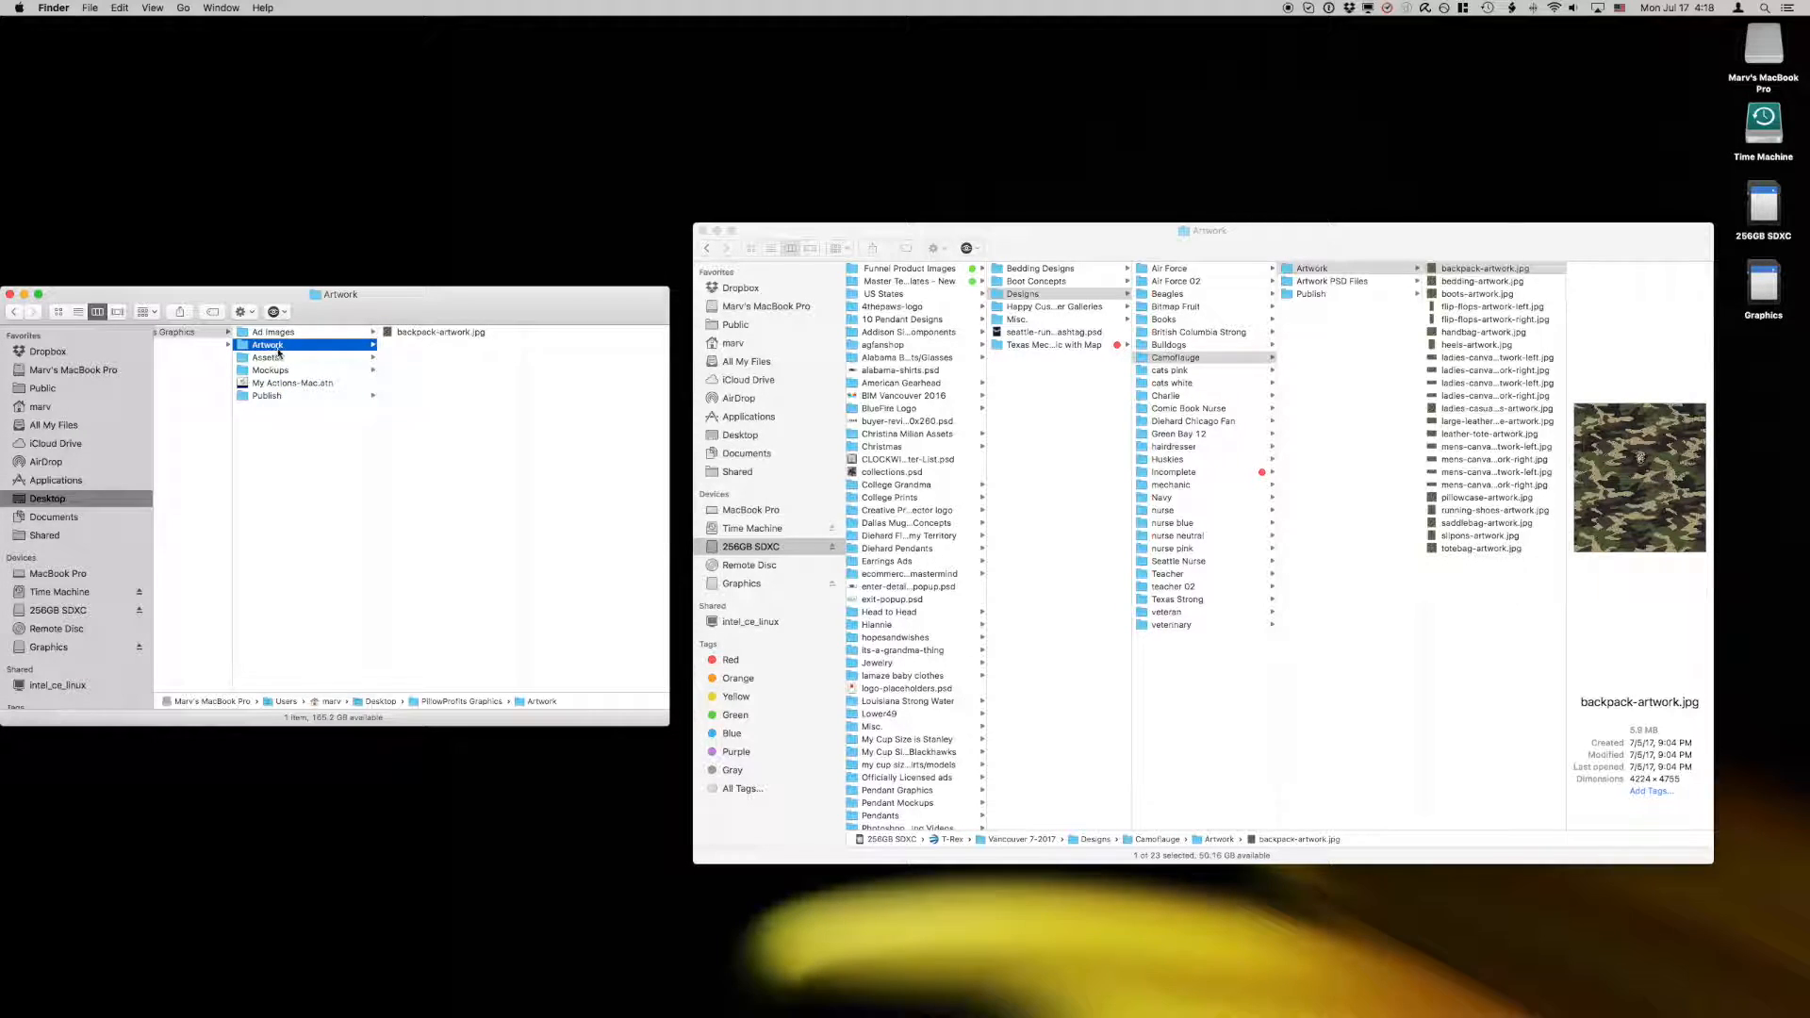
# Step: Switch to Adobe Photoshop CS6
pyautogui.moveTo(929, 1009)
pyautogui.moveTo(1141, 1005)
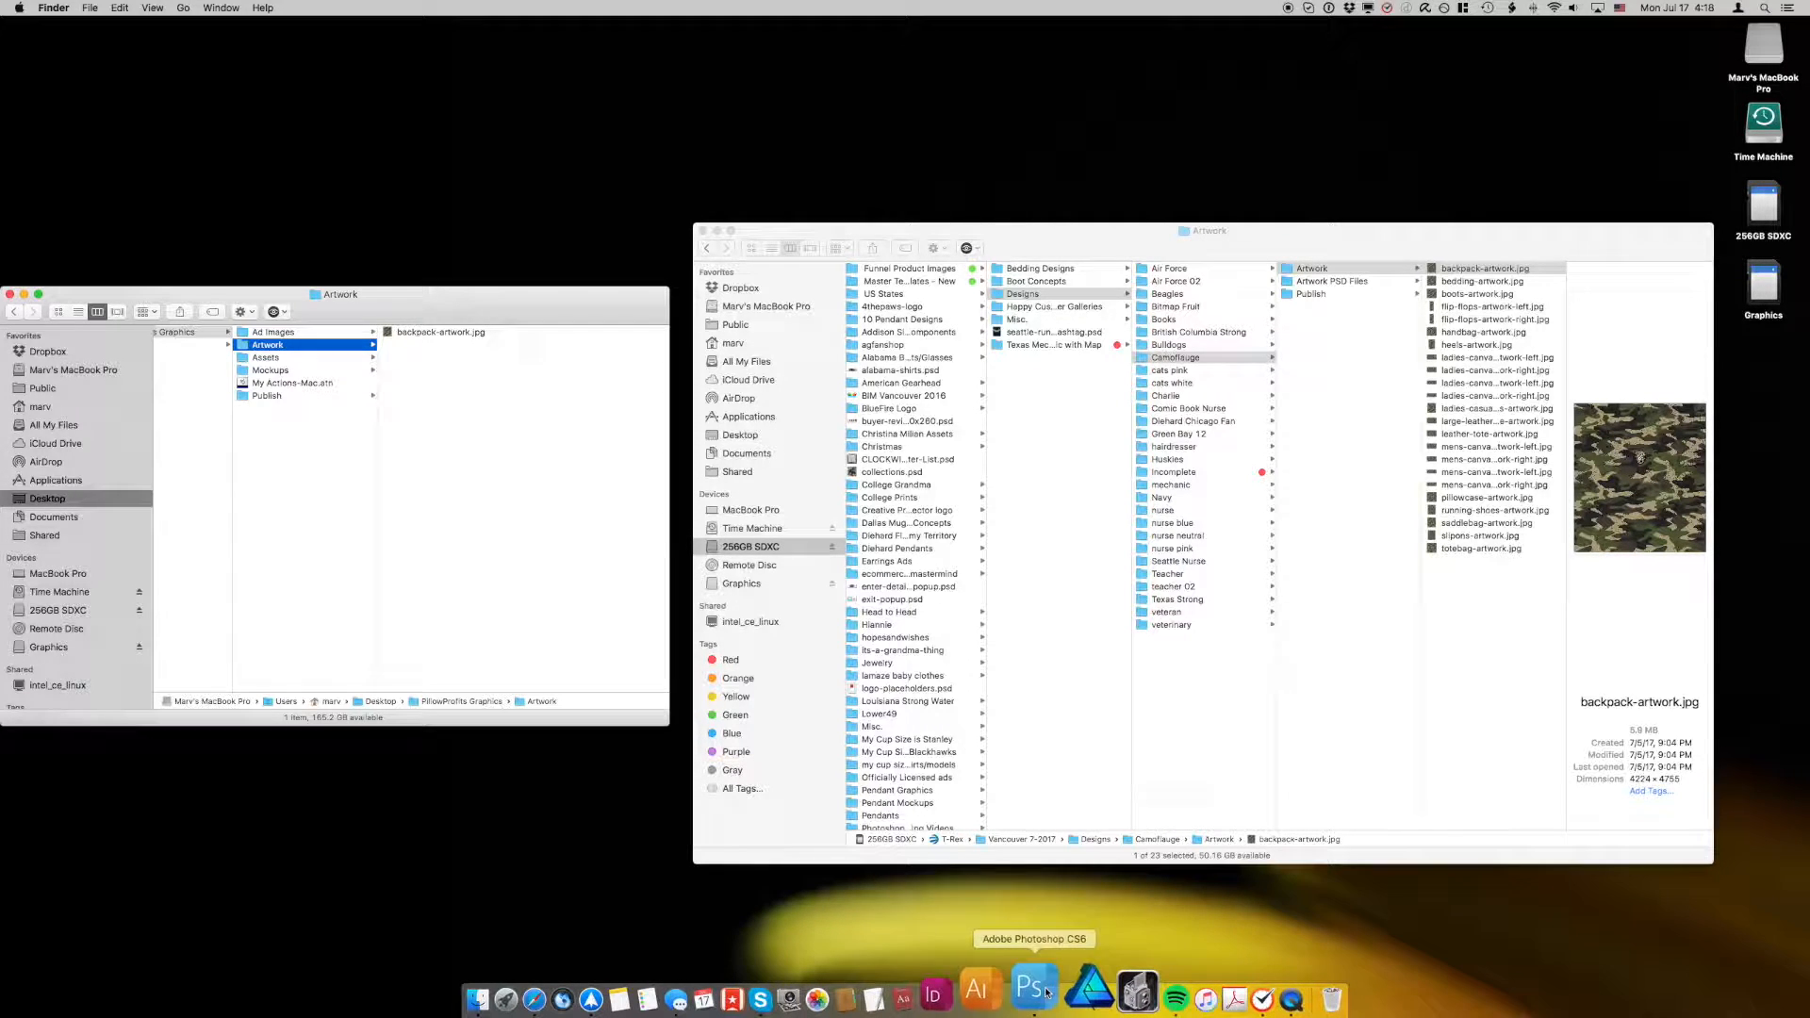
pyautogui.click(1002, 990)
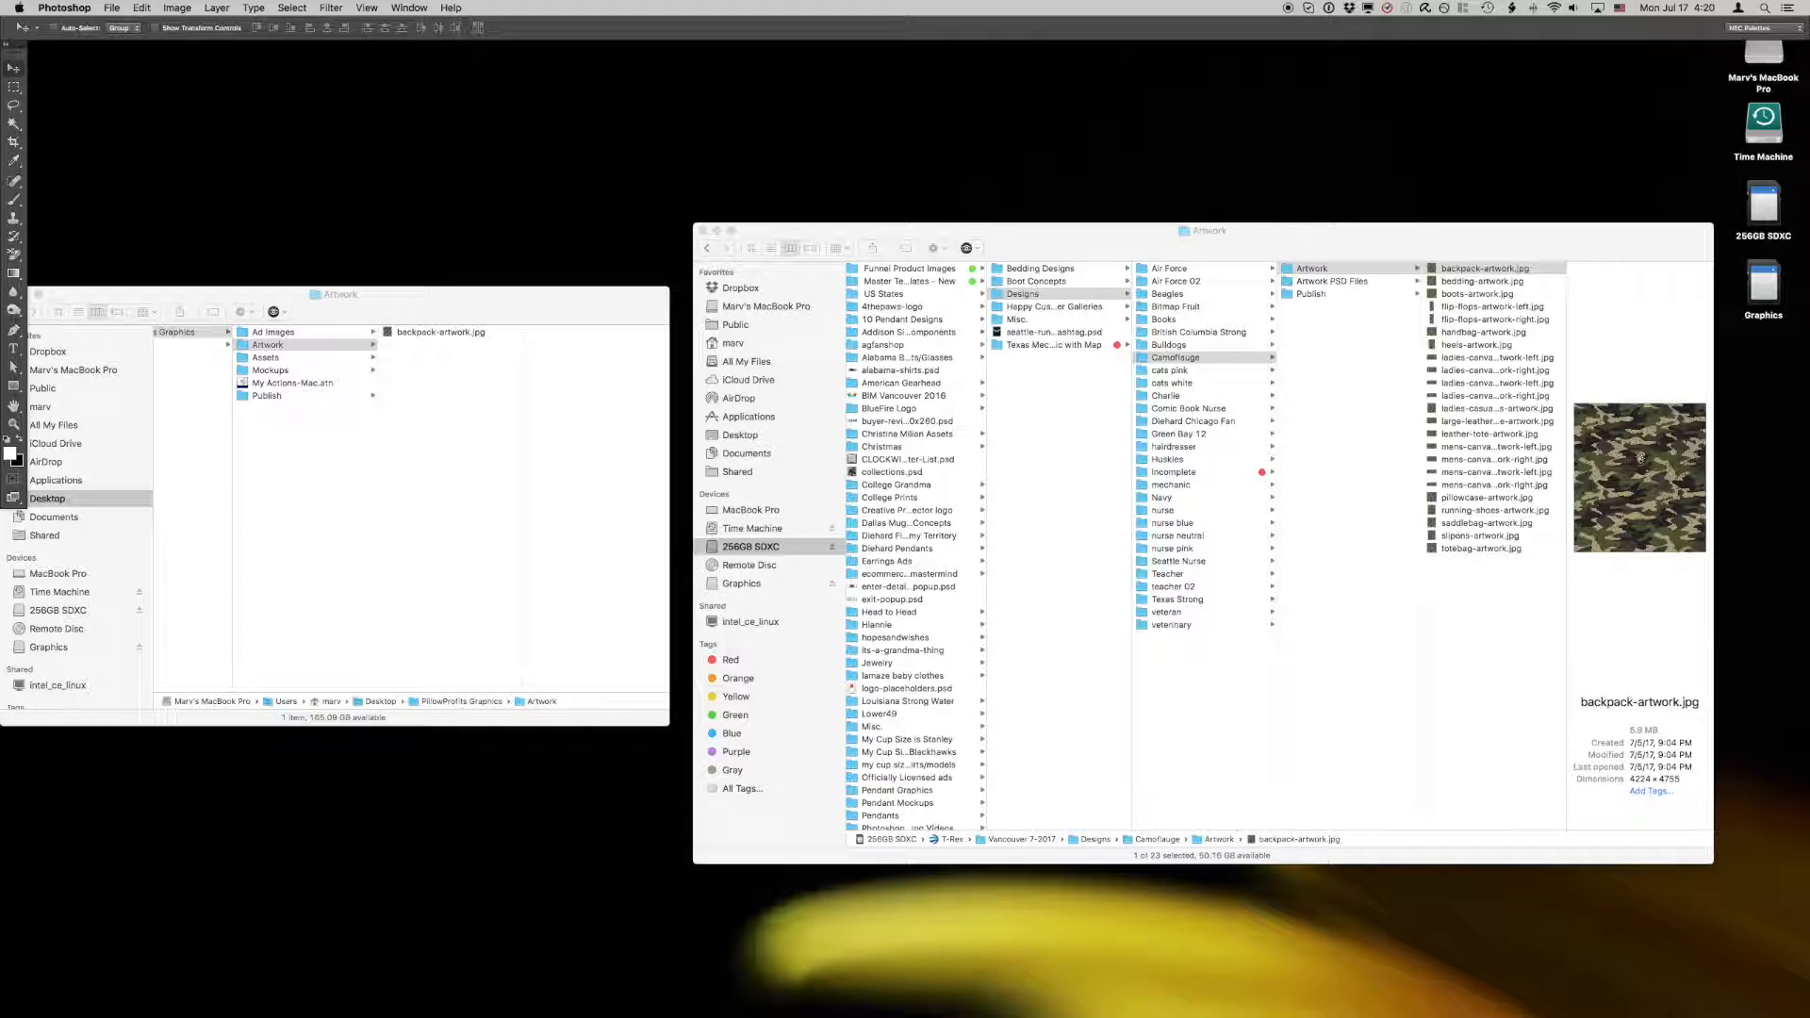
# Step: Return to Finder and move backpack-artwork.jpg from the PillowProfits Graphics Artwork folder to the Trash
pyautogui.click(429, 507)
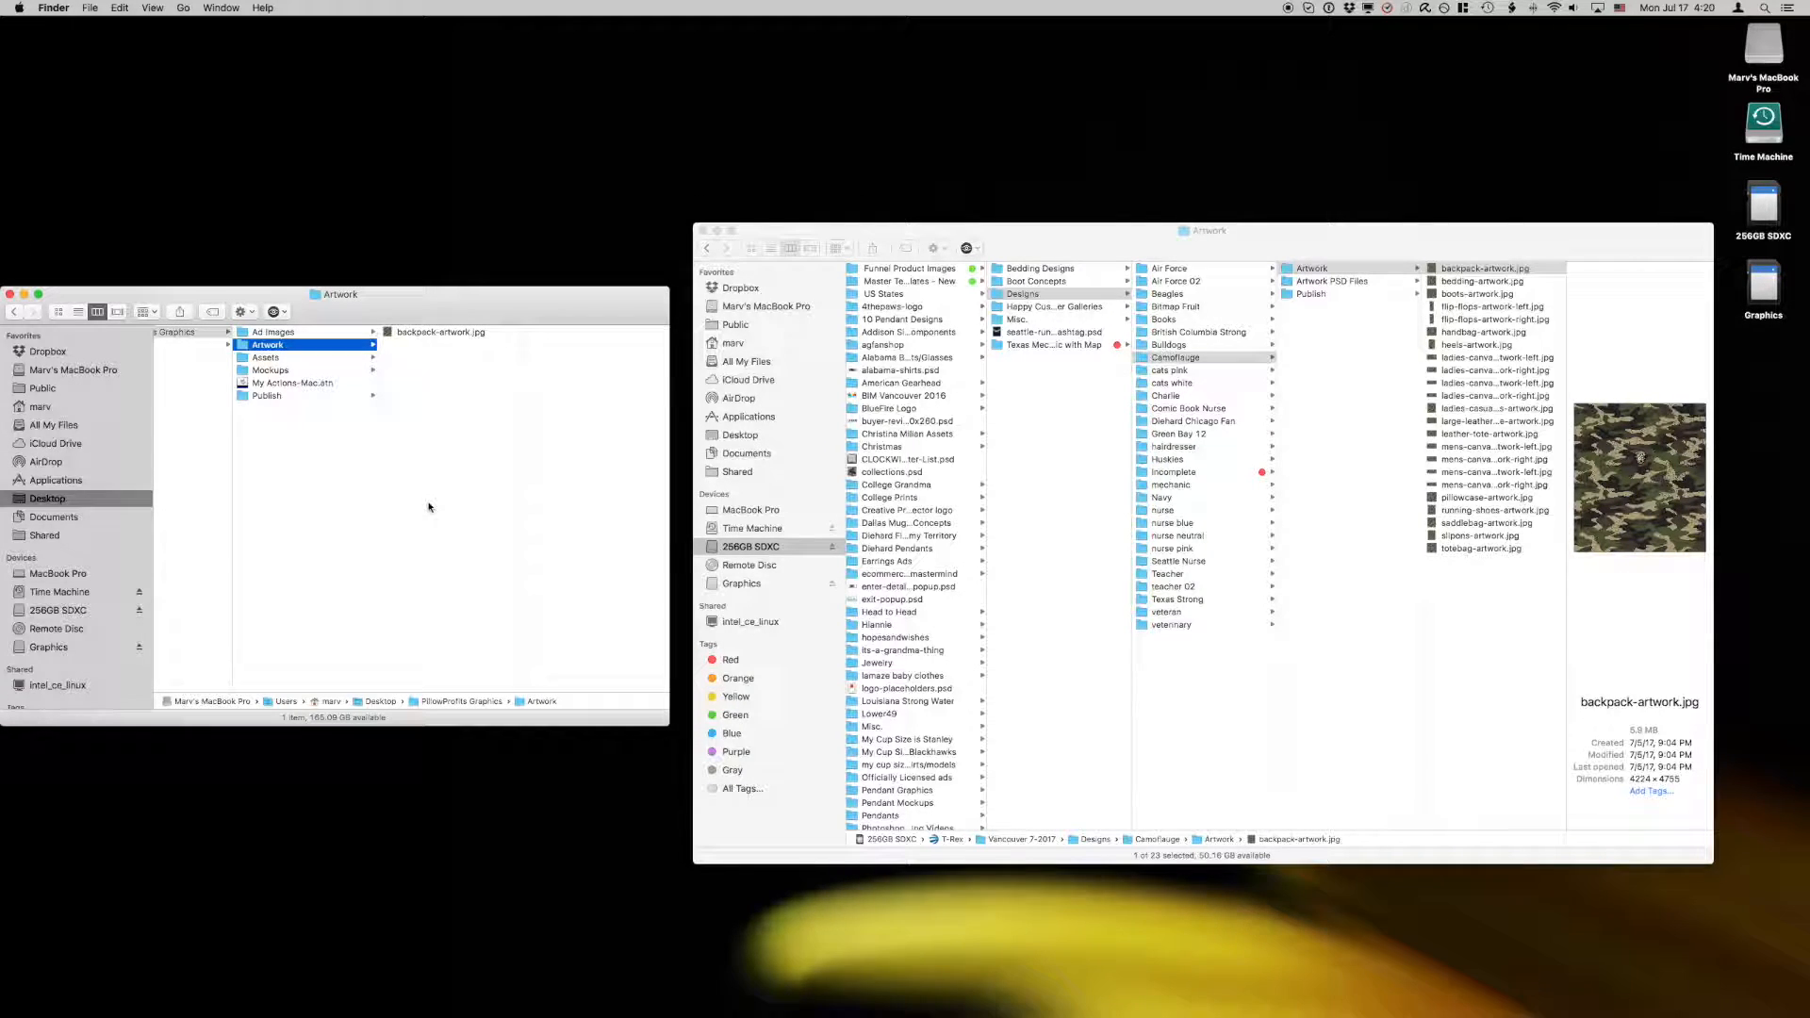
pyautogui.click(391, 334)
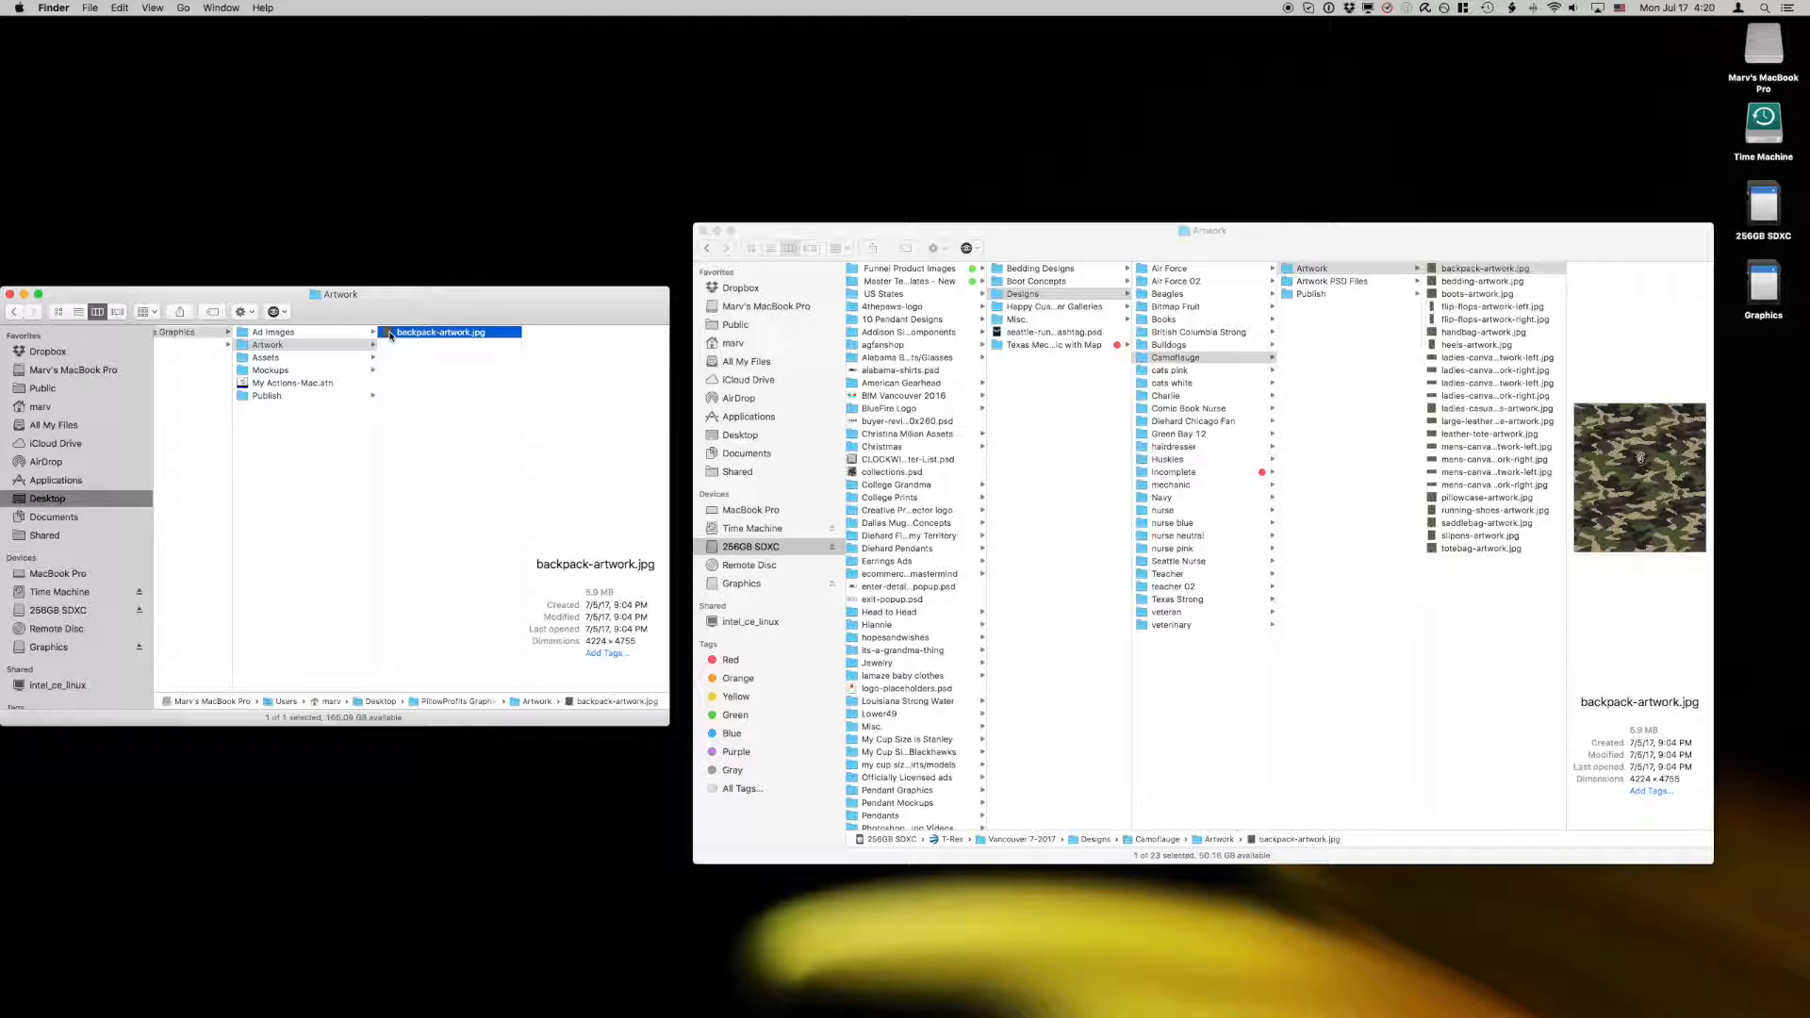
pyautogui.rightClick(389, 332)
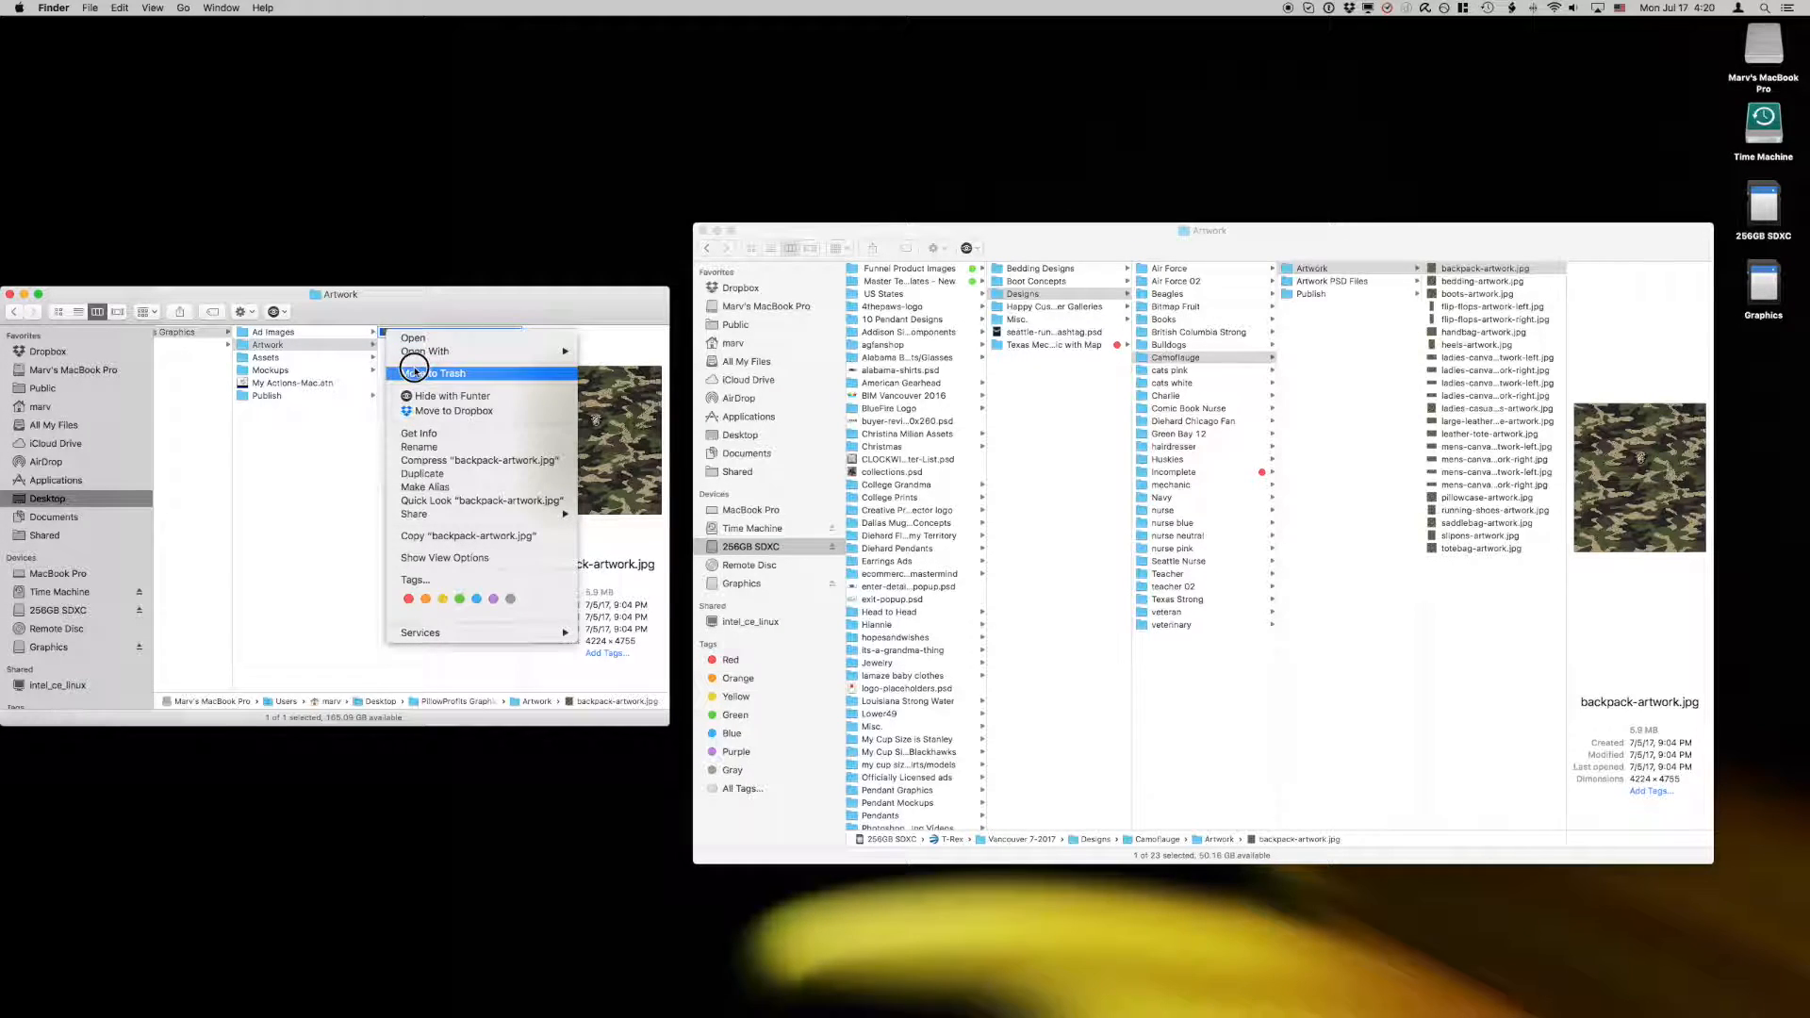
pyautogui.click(413, 372)
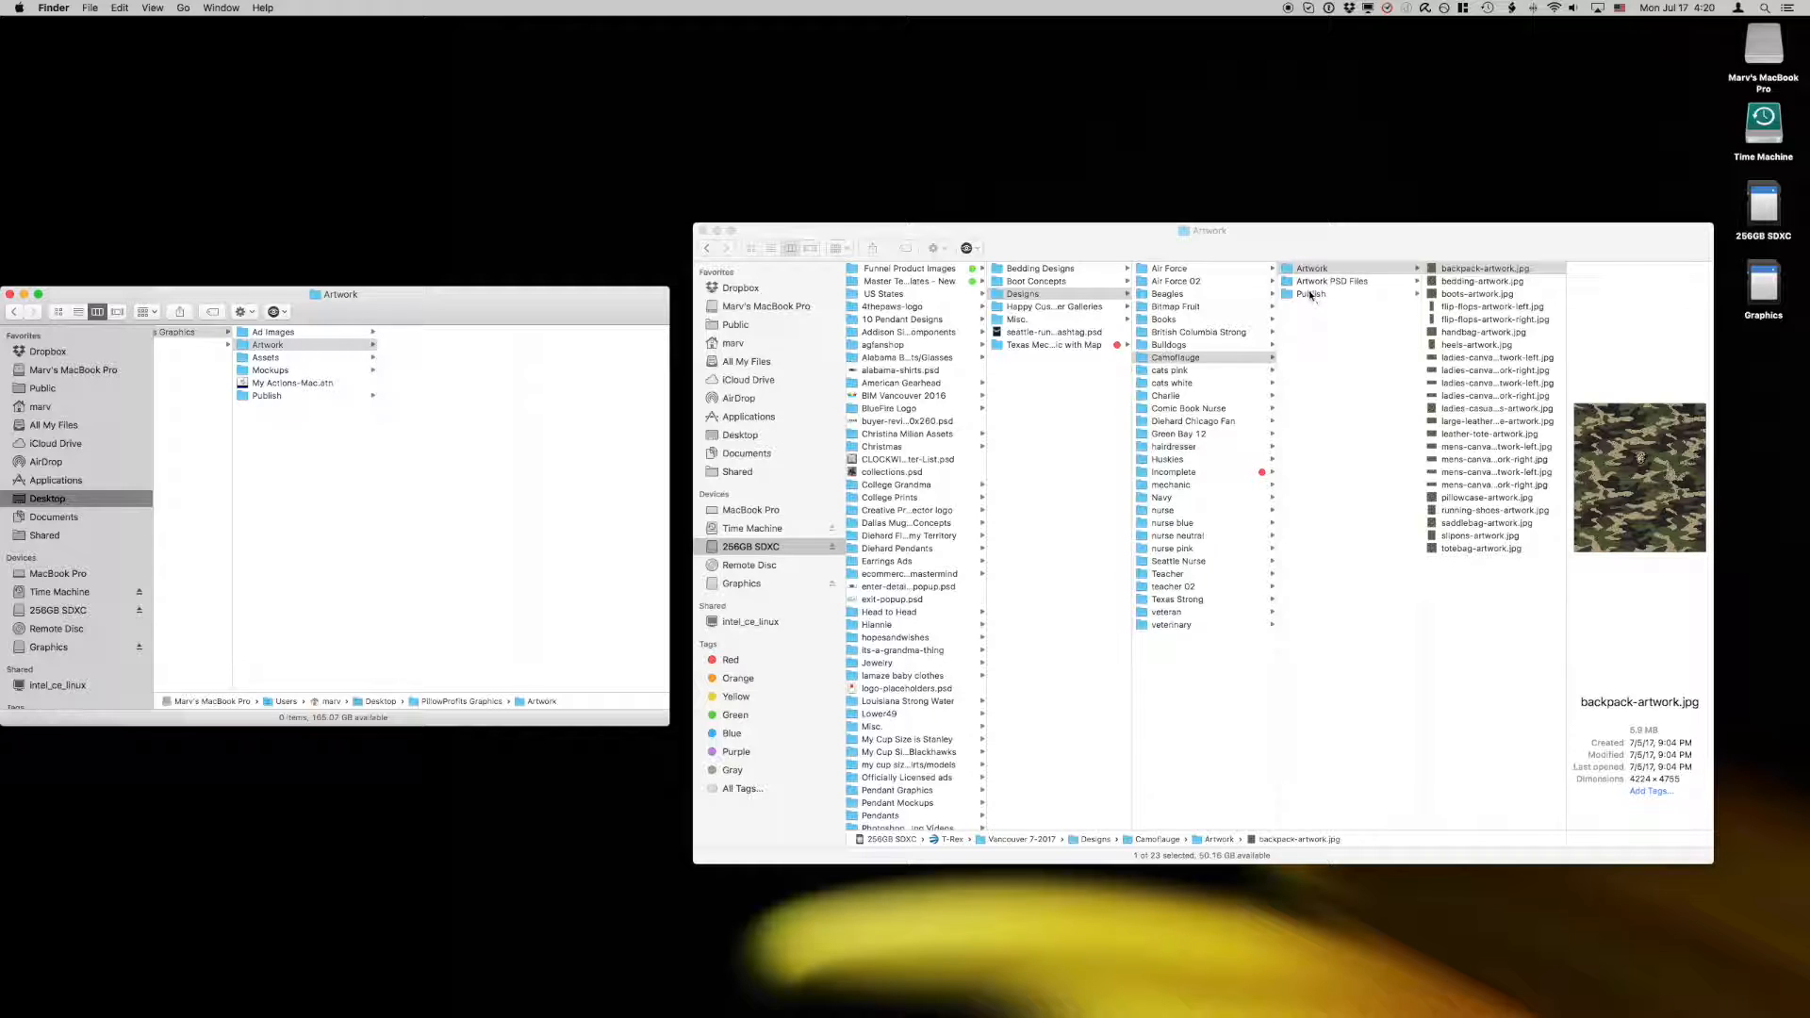
# Step: Preview the four backpack mockups in the Publish folder's Unframed Images with Quick Look
pyautogui.click(247, 396)
pyautogui.click(394, 359)
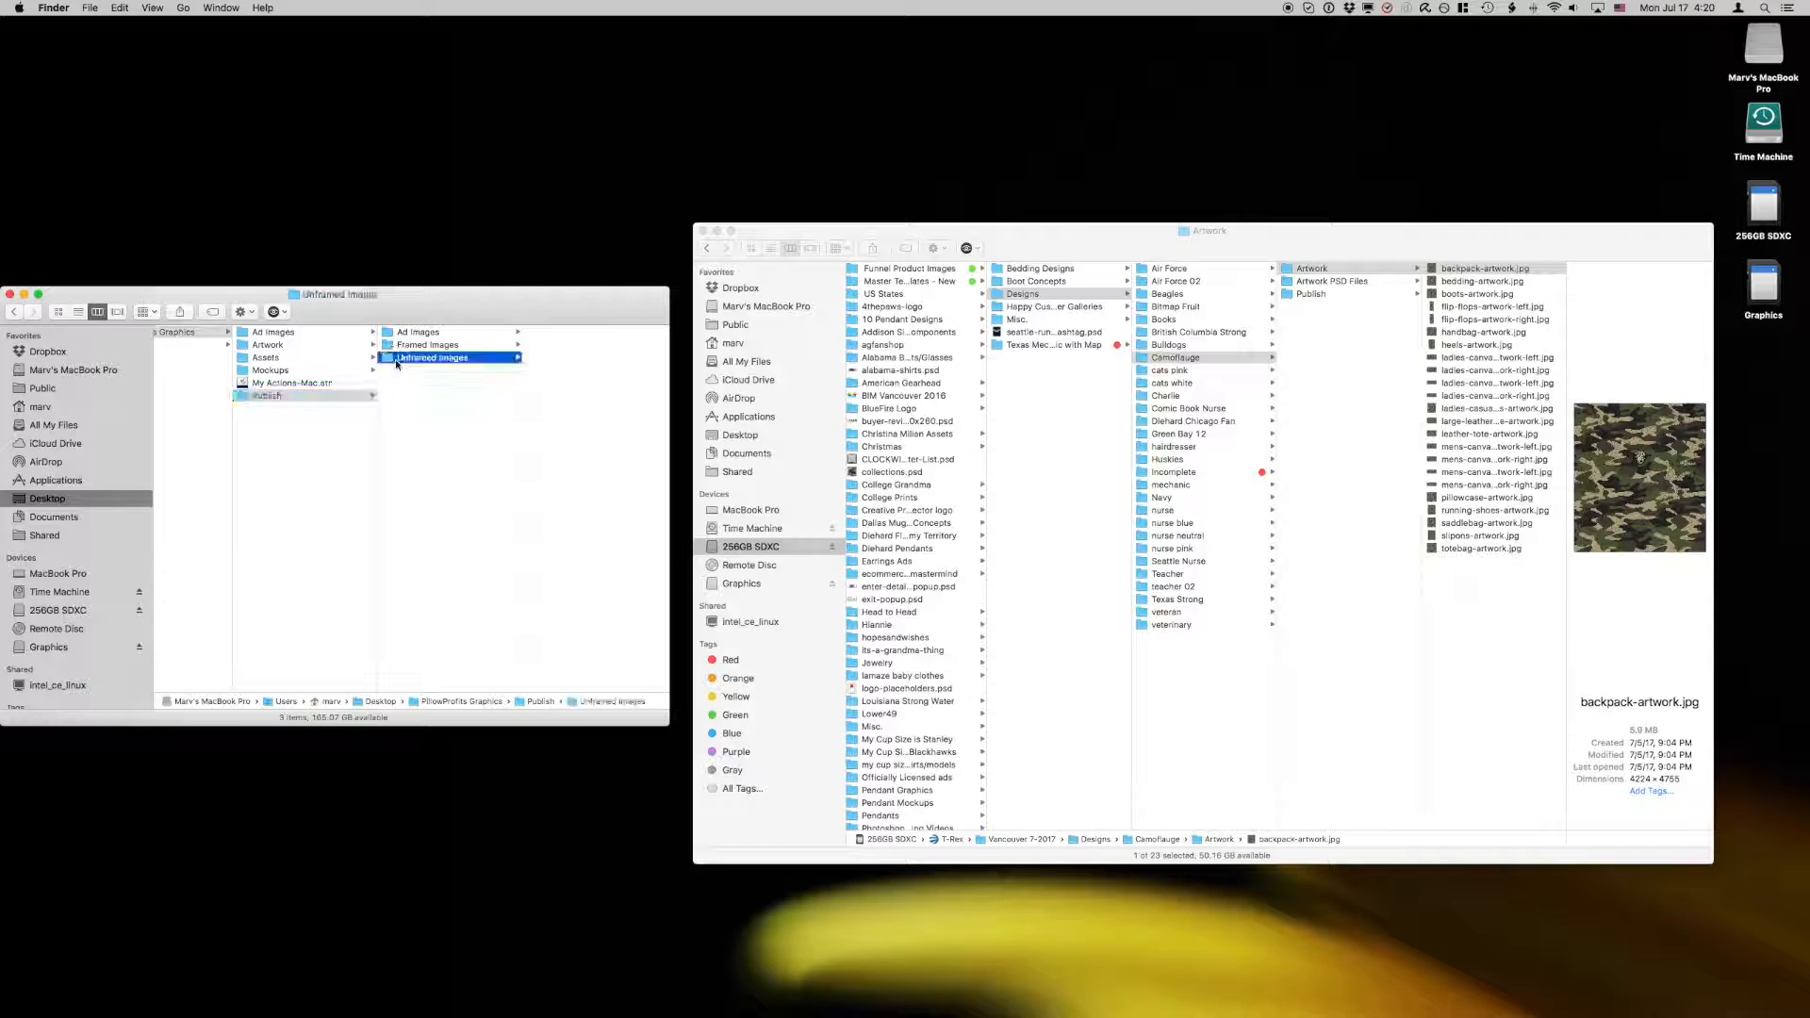
pyautogui.click(534, 333)
pyautogui.press('space')
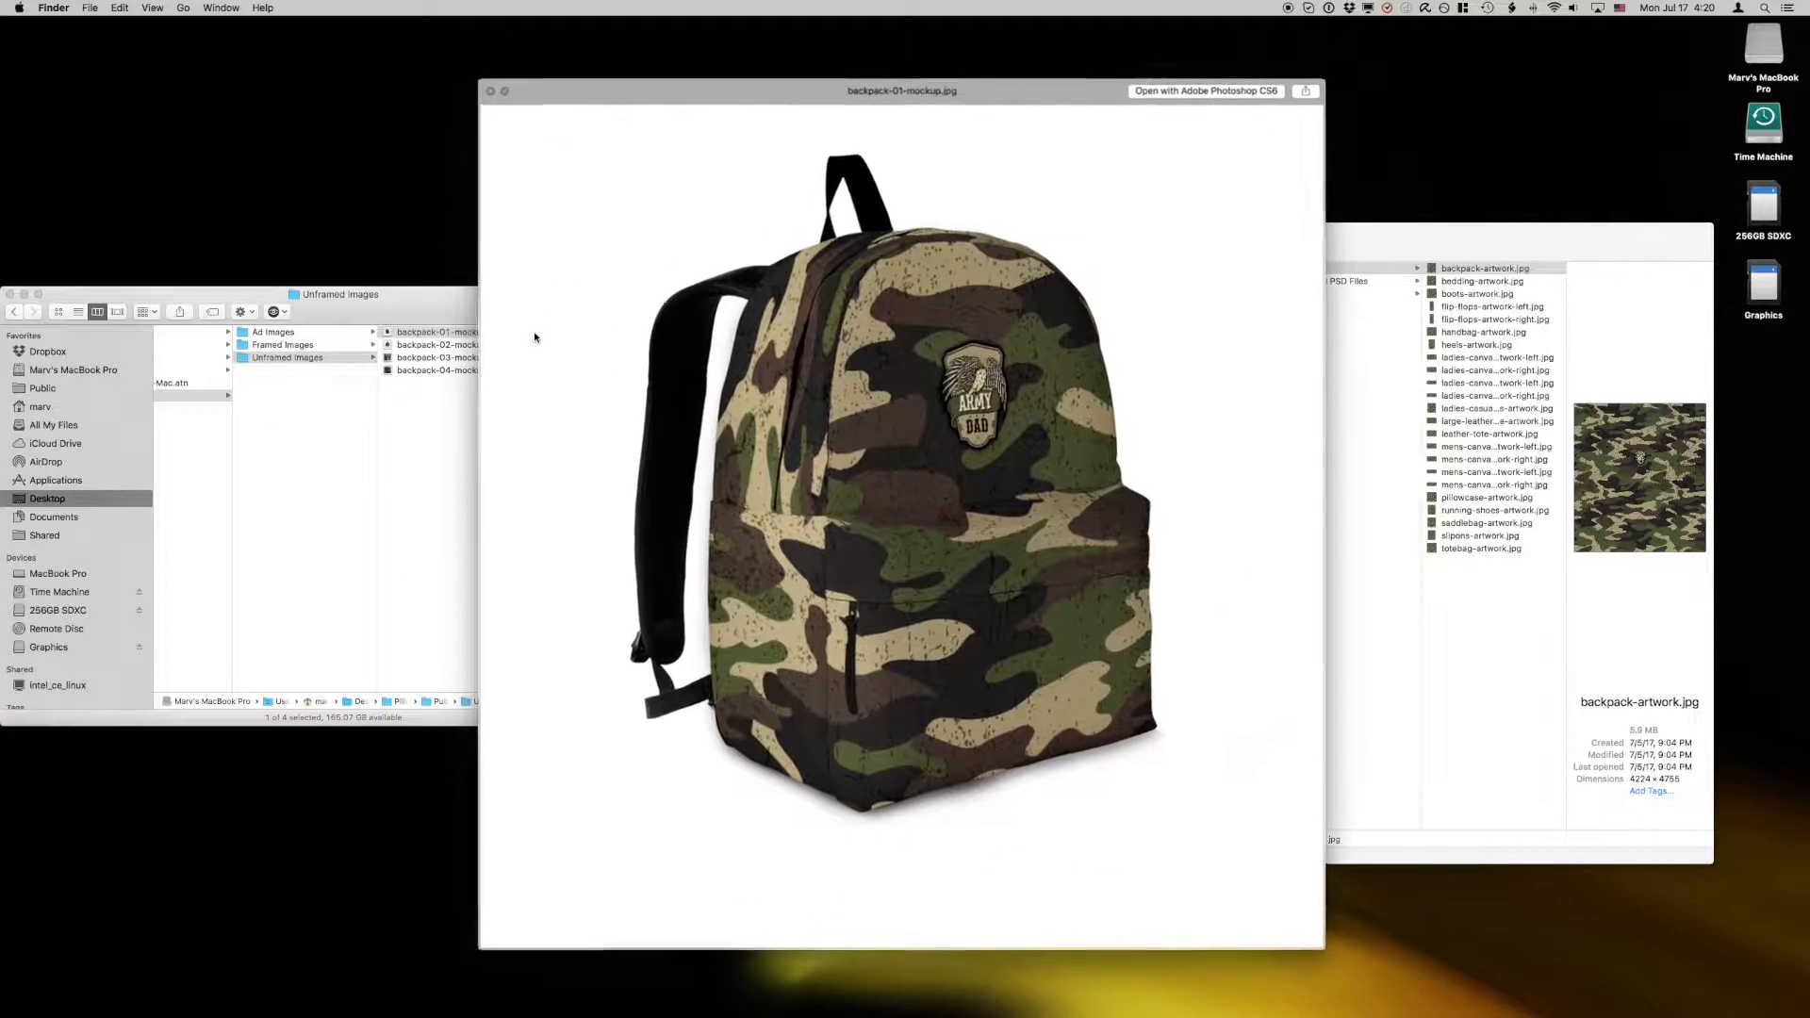
pyautogui.press('Down')
pyautogui.press('Down')
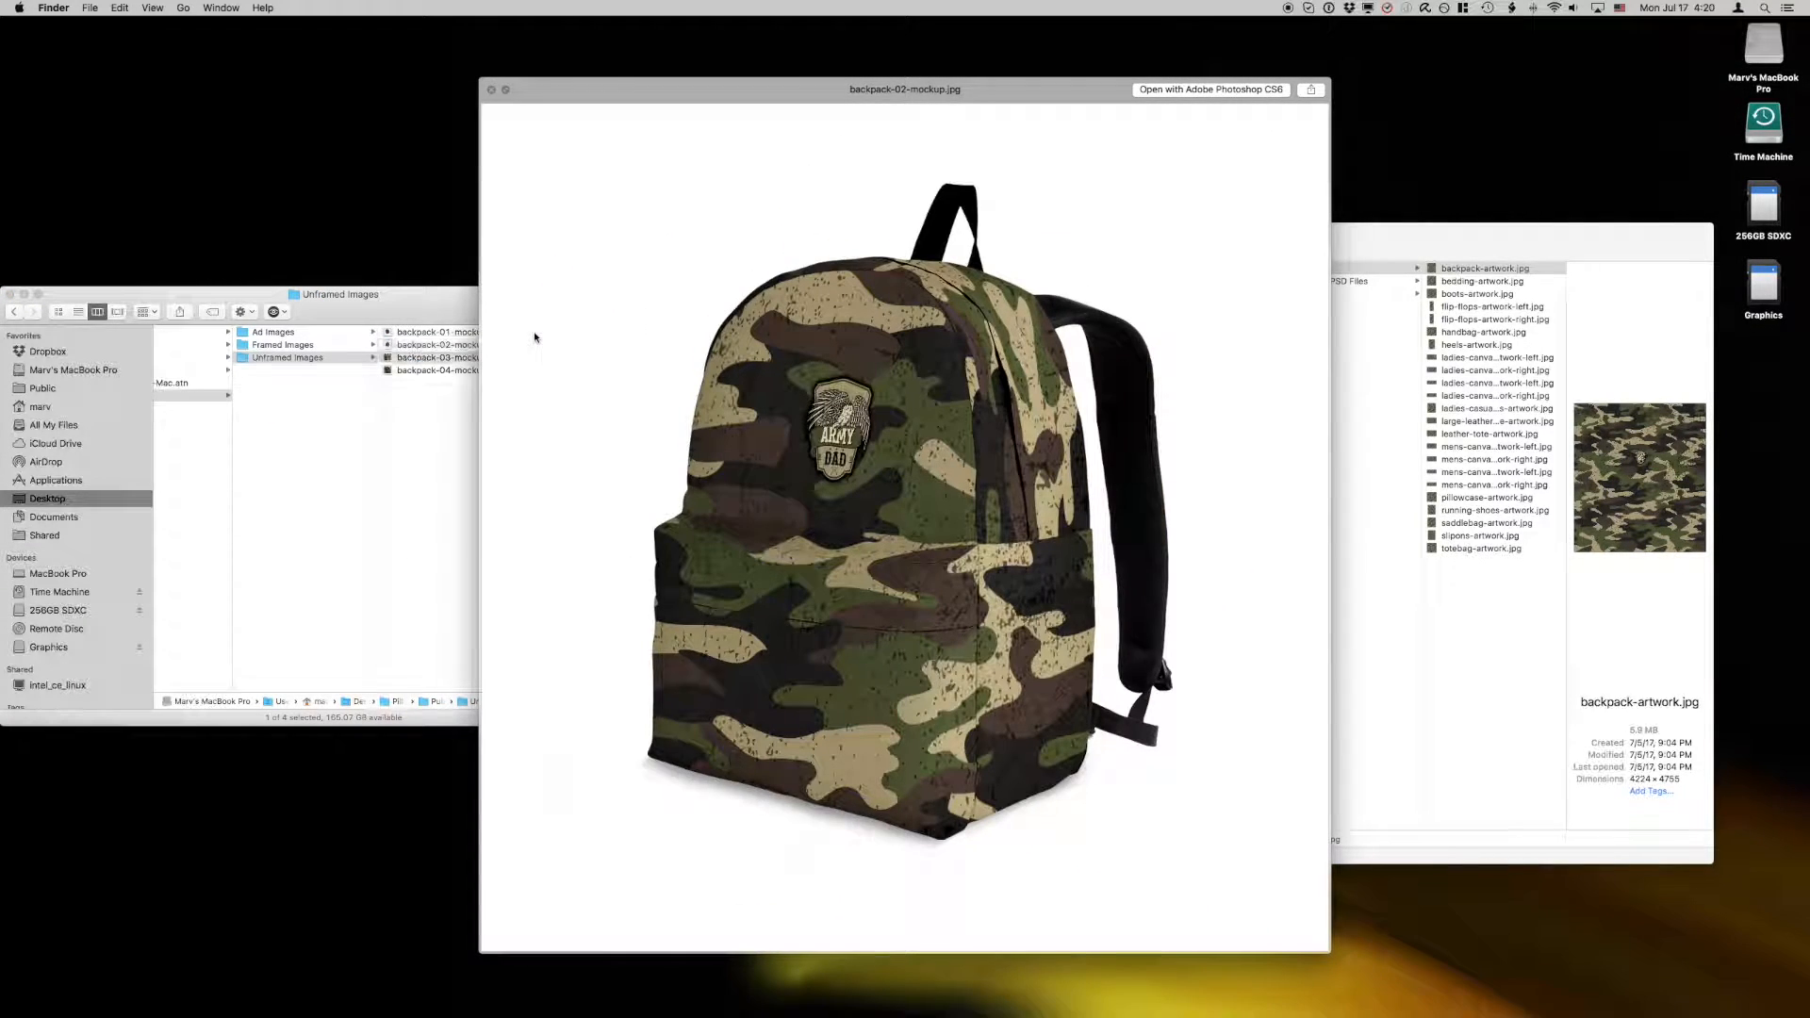
pyautogui.press('Down')
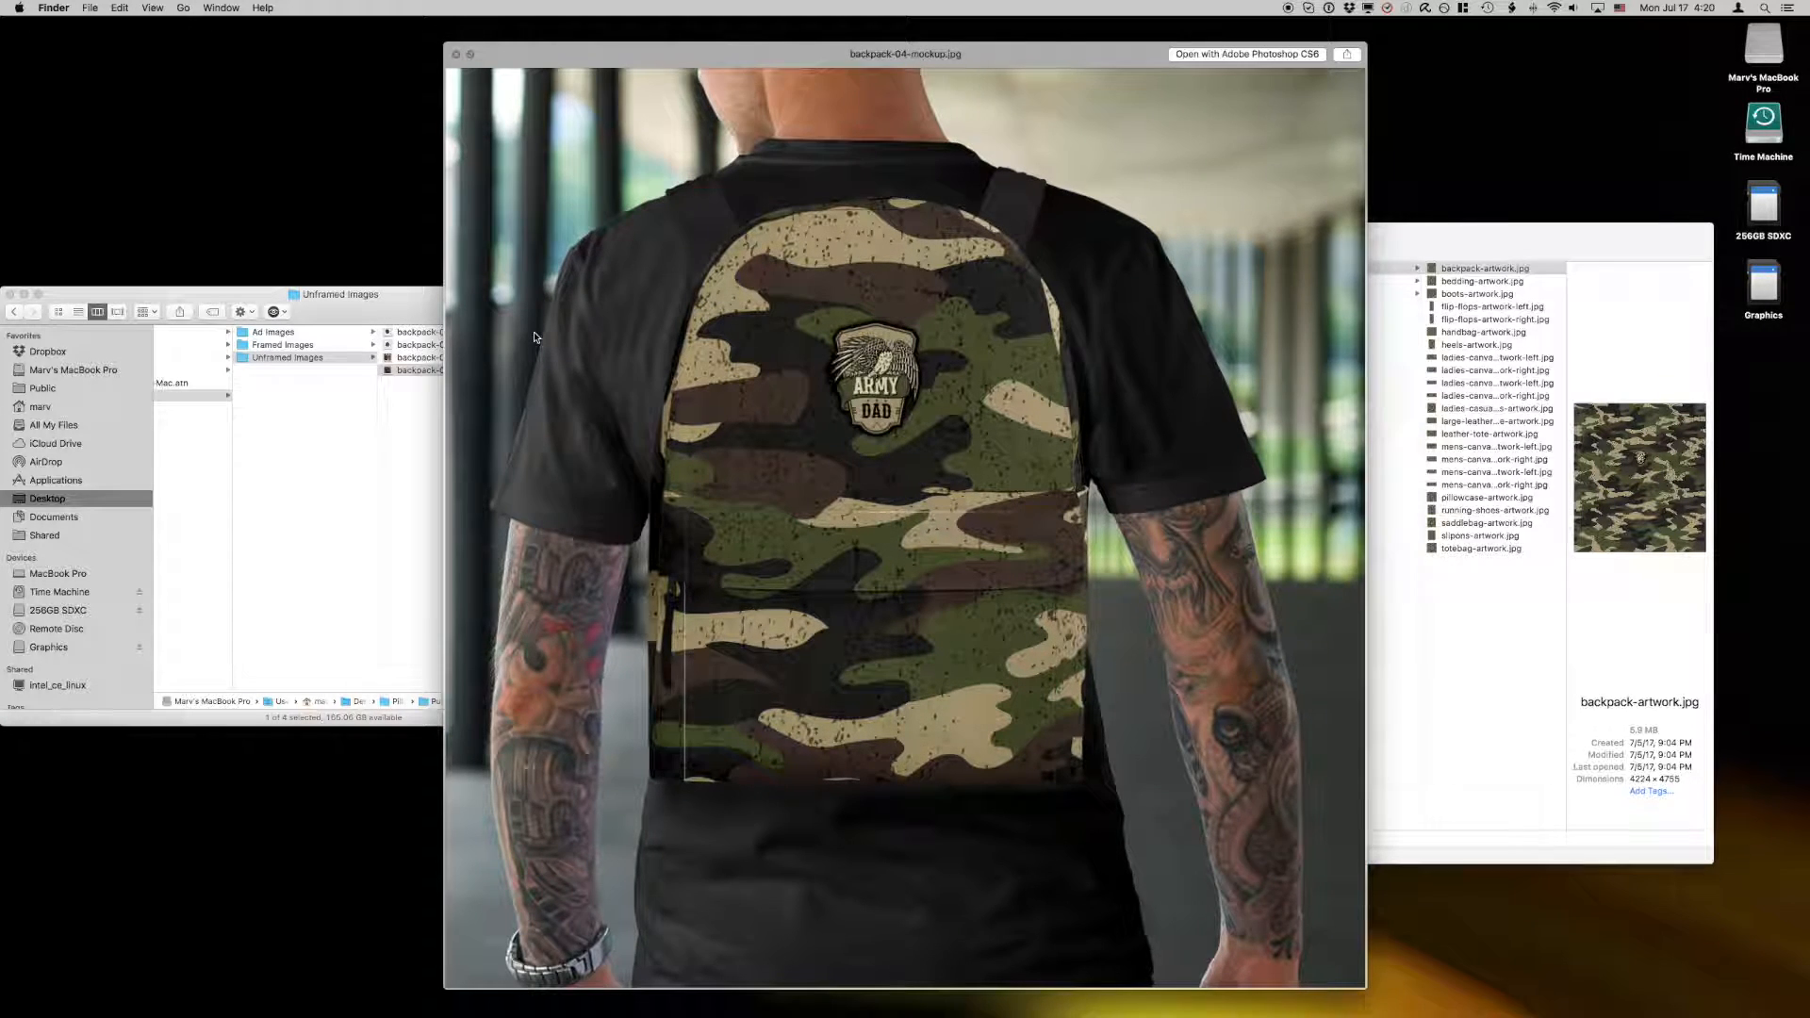
# Step: Preview the backpack mockups in the Publish folder's Framed Images
pyautogui.press('Left')
pyautogui.press('Up')
pyautogui.press('Right')
pyautogui.press('Down')
pyautogui.press('Down')
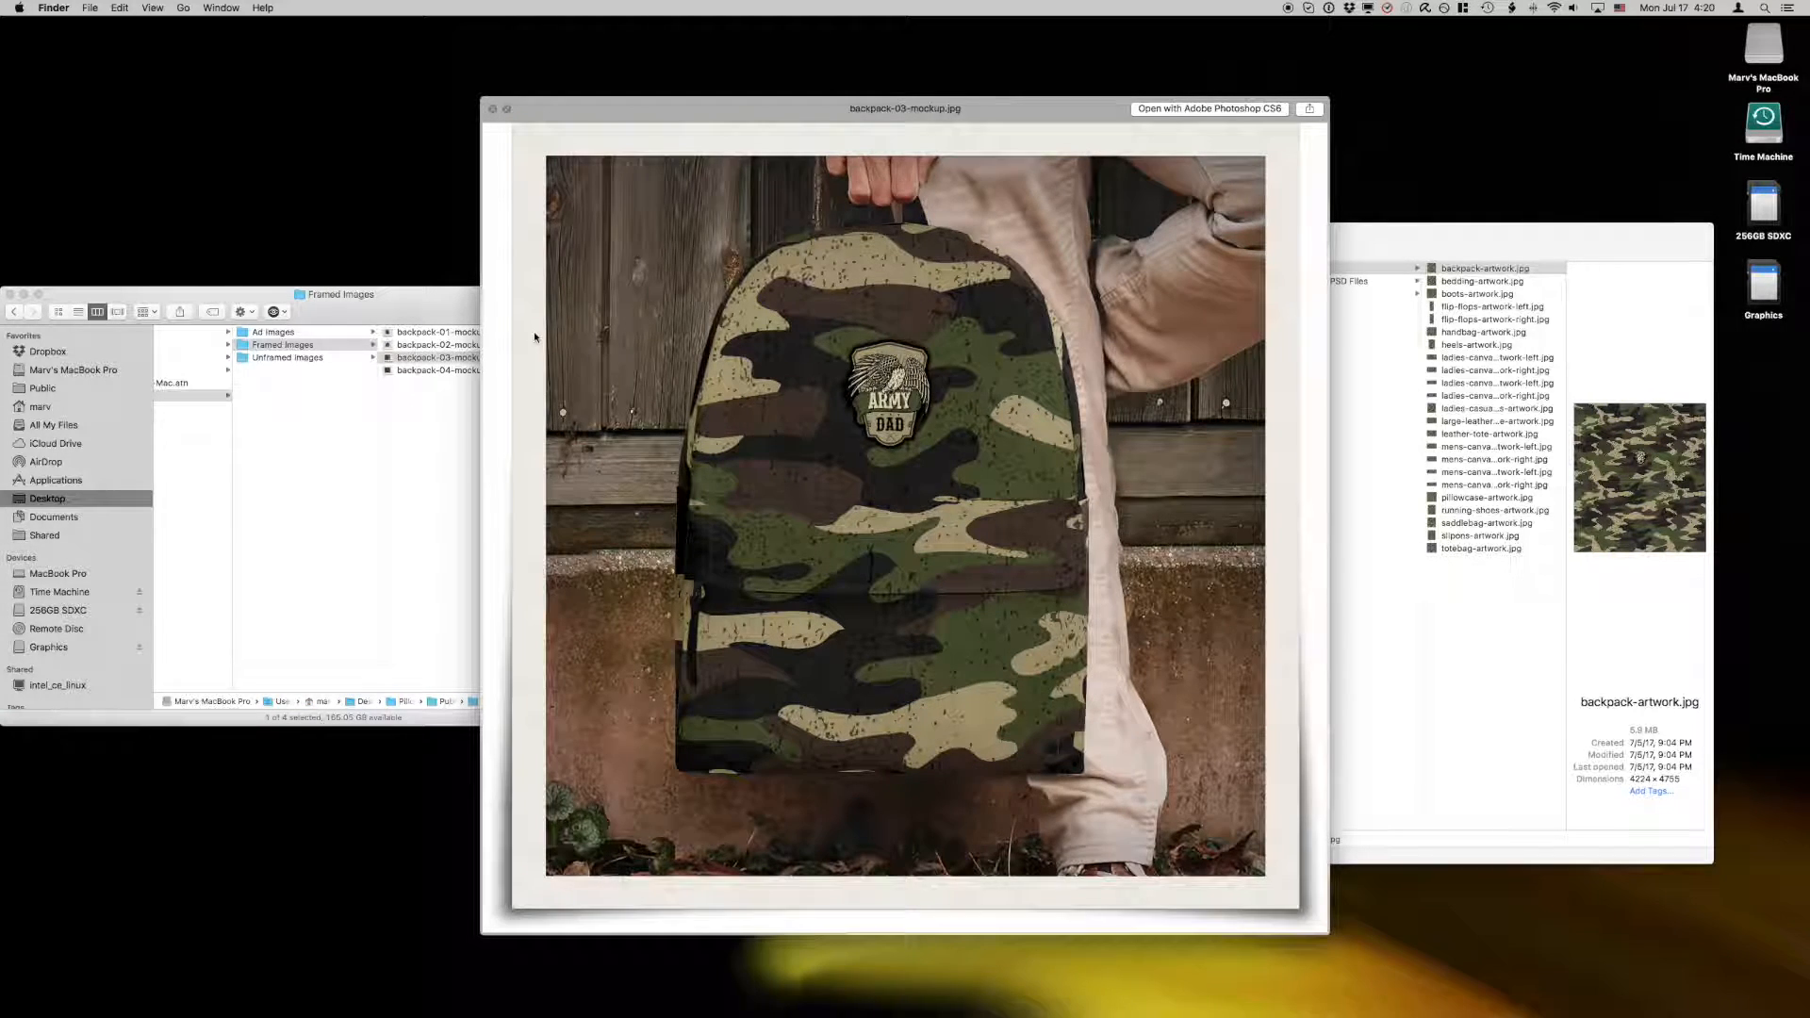
pyautogui.press('Down')
# Step: Preview the three ad images in folder 01 of the Publish folder's Ad Images Backpacks set
pyautogui.press('Left')
pyautogui.press('Up')
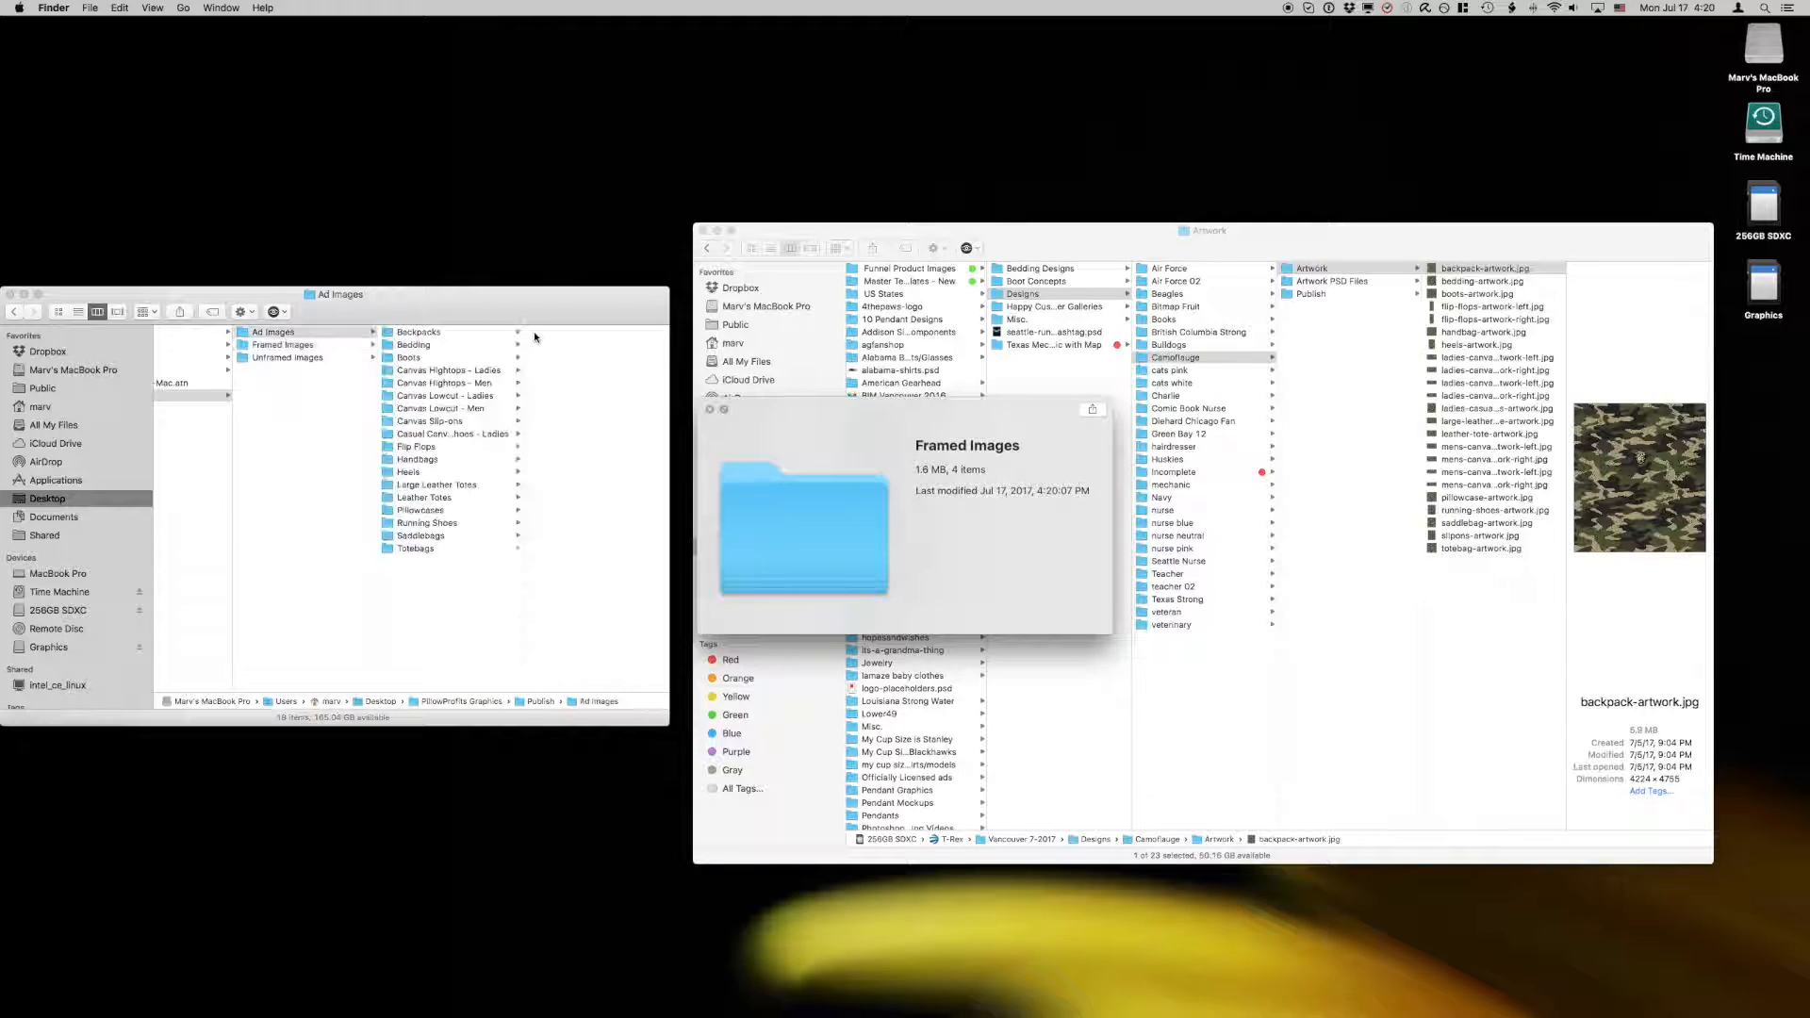
pyautogui.press('Right')
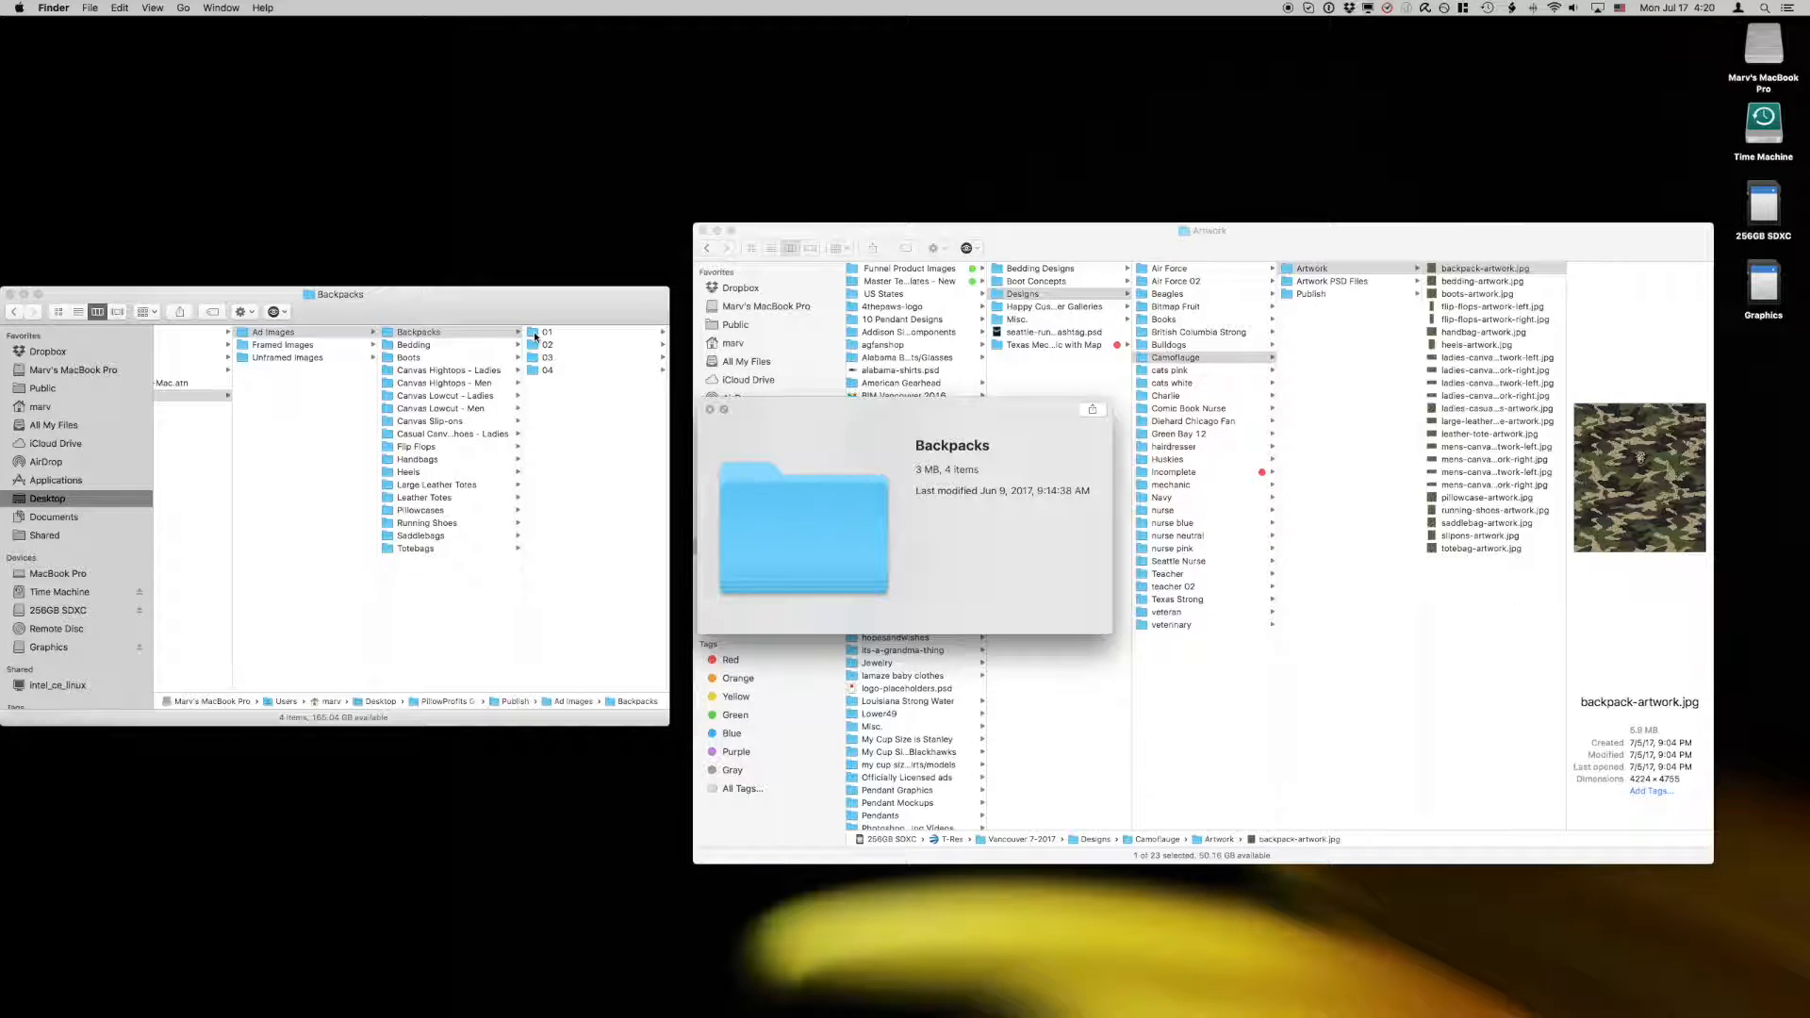
pyautogui.press('Right')
pyautogui.press('Right')
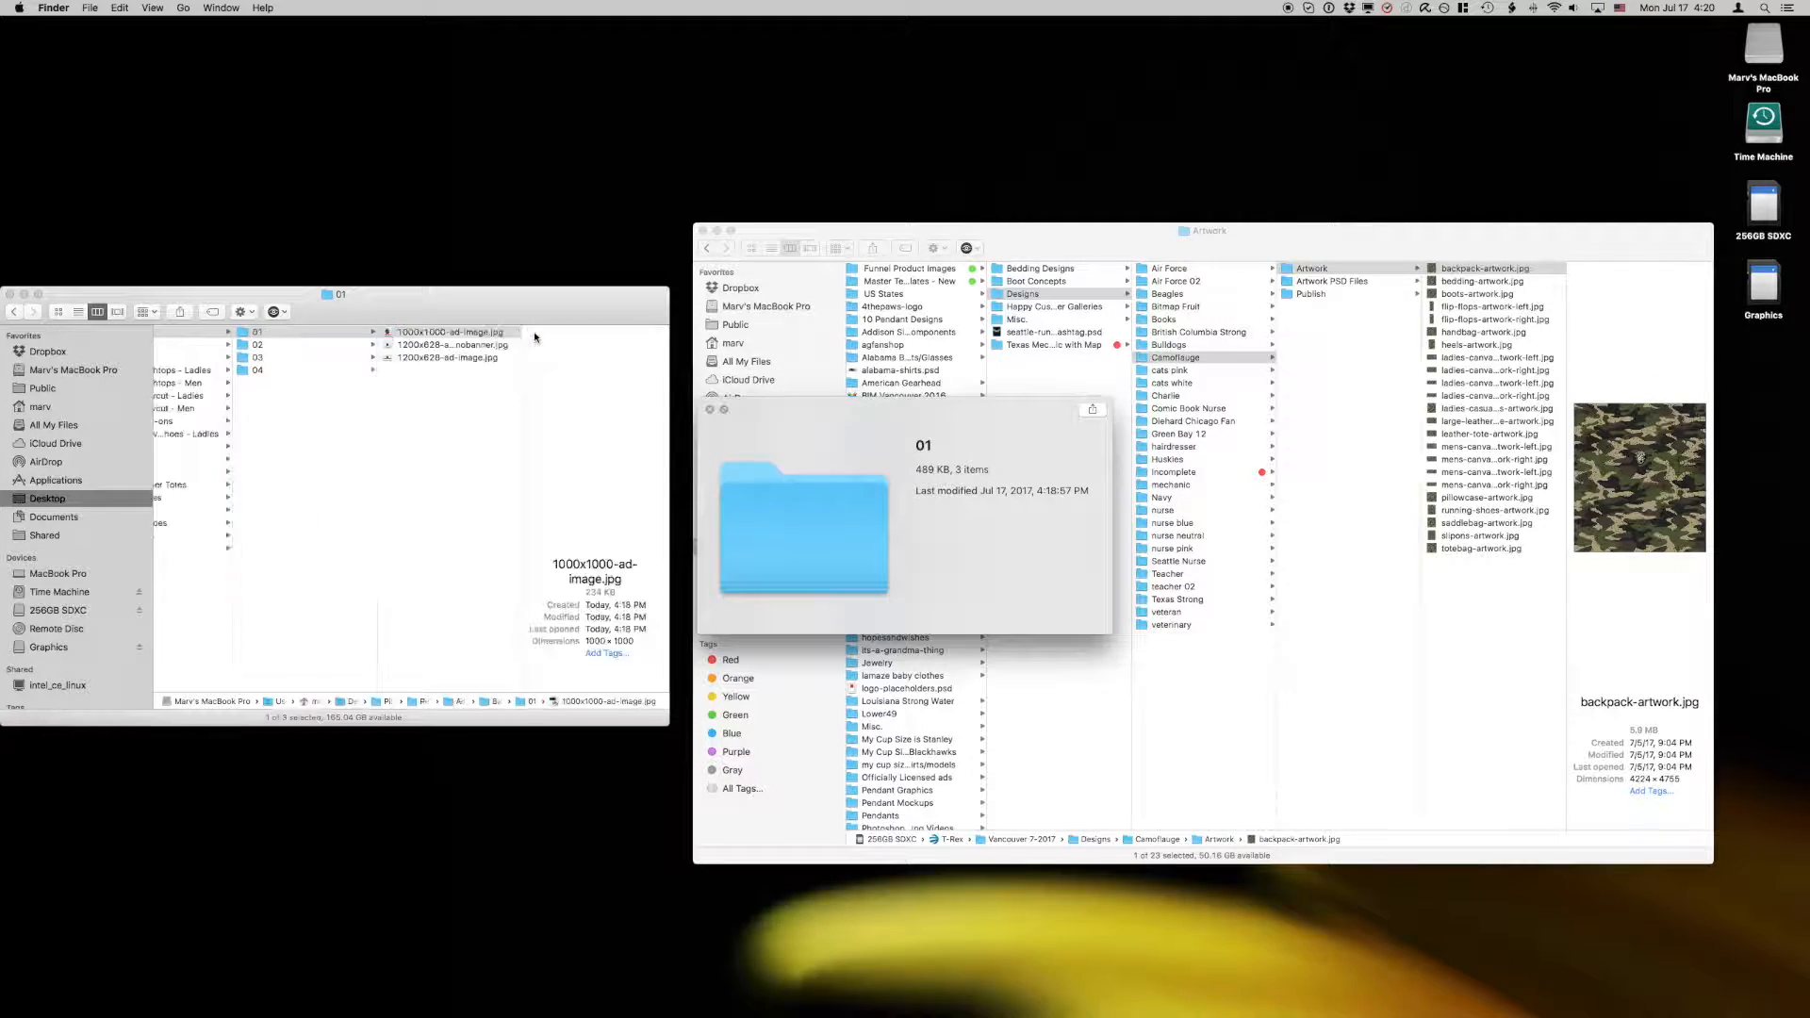
pyautogui.press('Down')
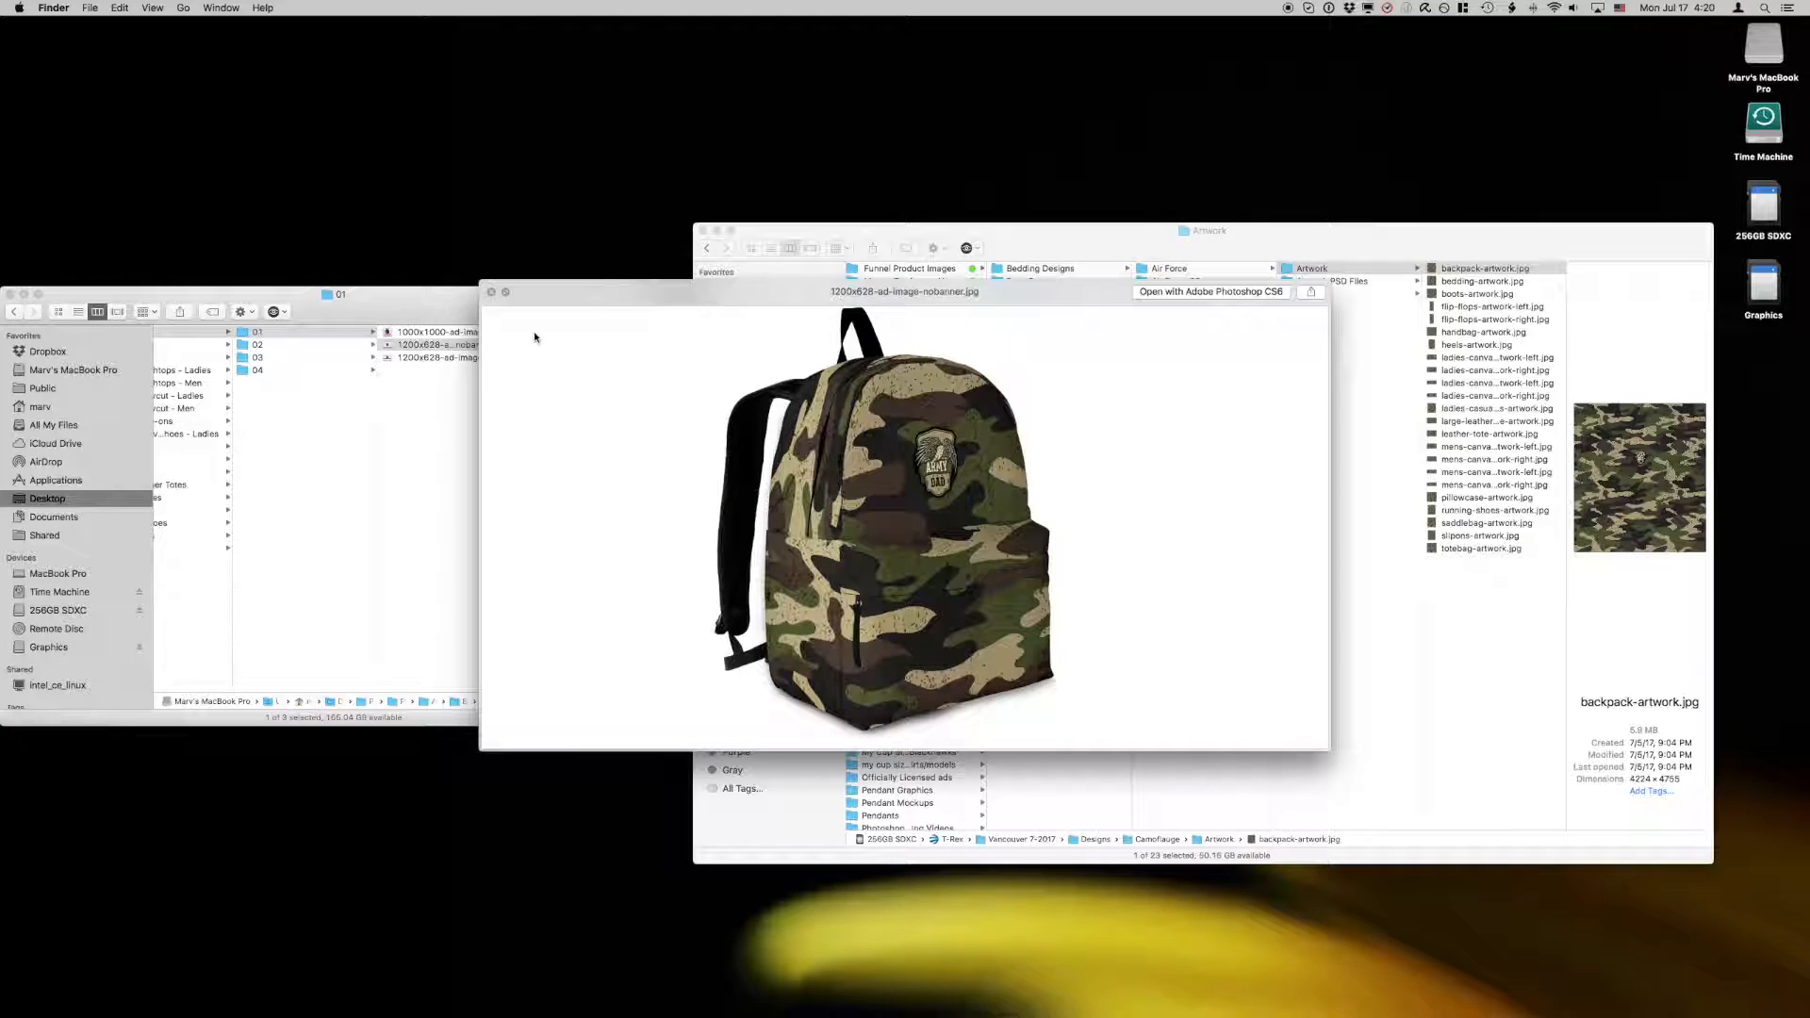
pyautogui.press('Down')
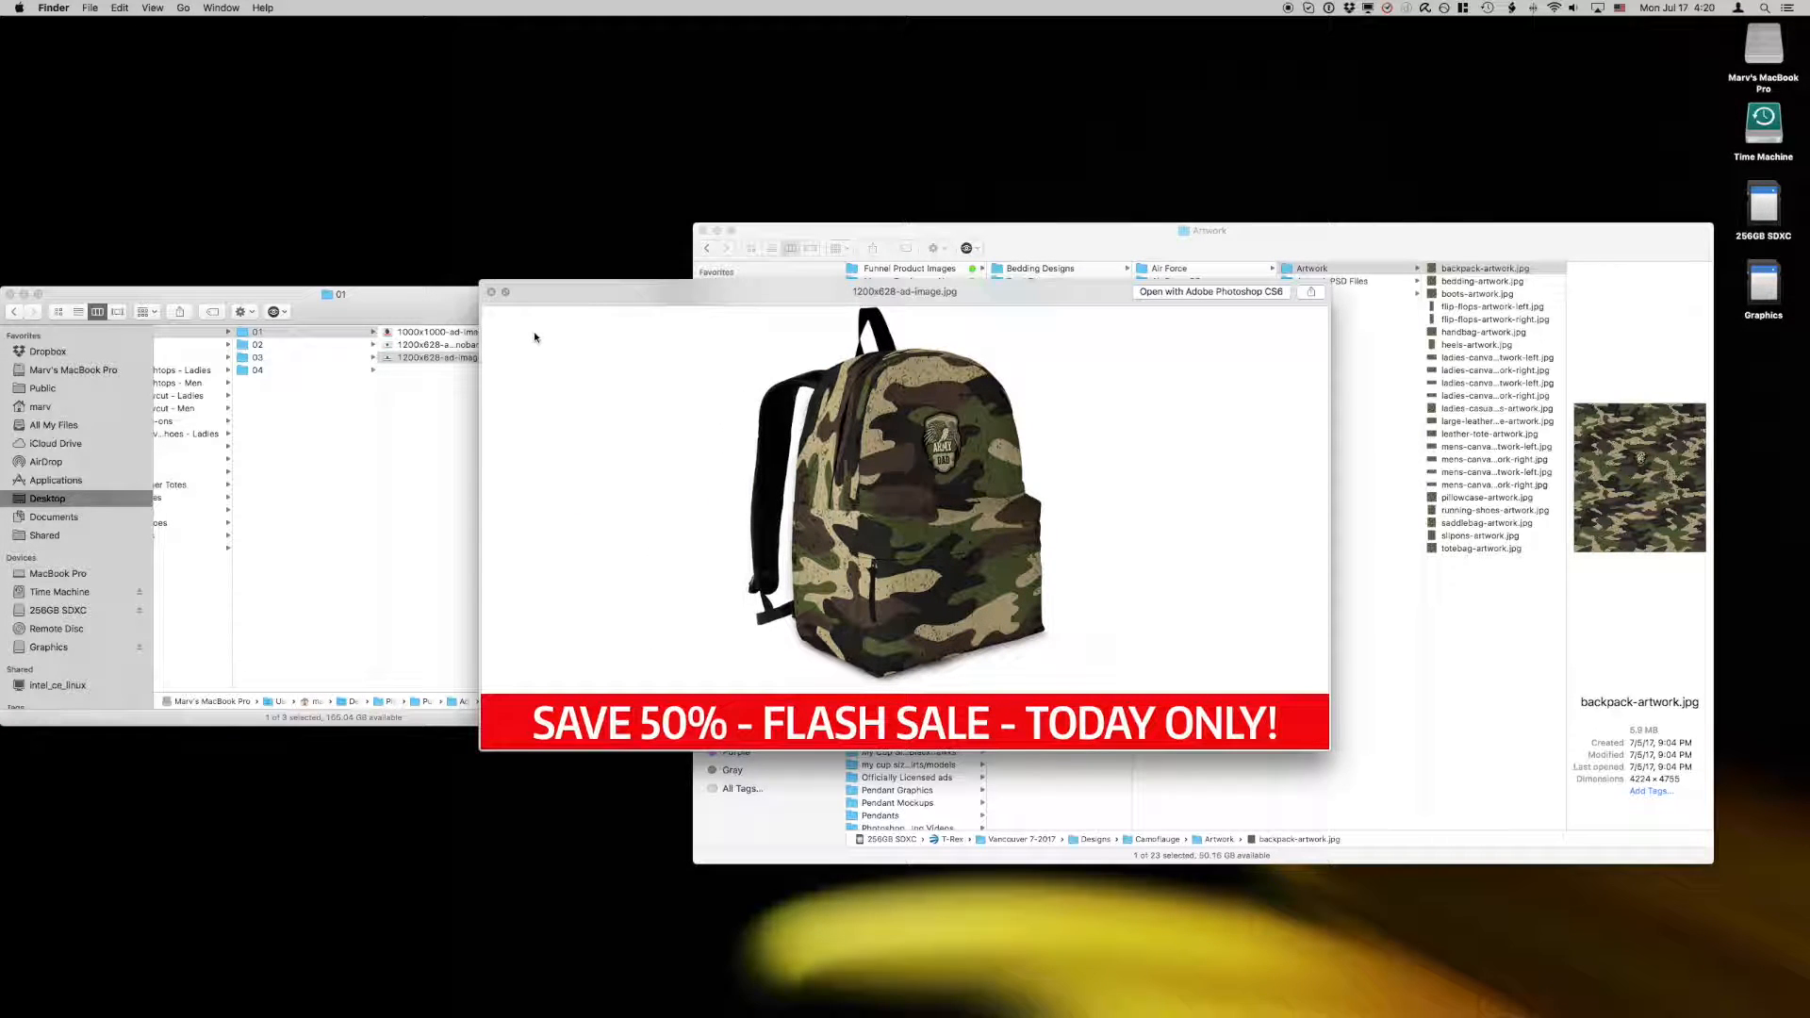
# Step: Preview the backpack ad images in Backpacks folders 02 and 03
pyautogui.press('Left')
pyautogui.press('Down')
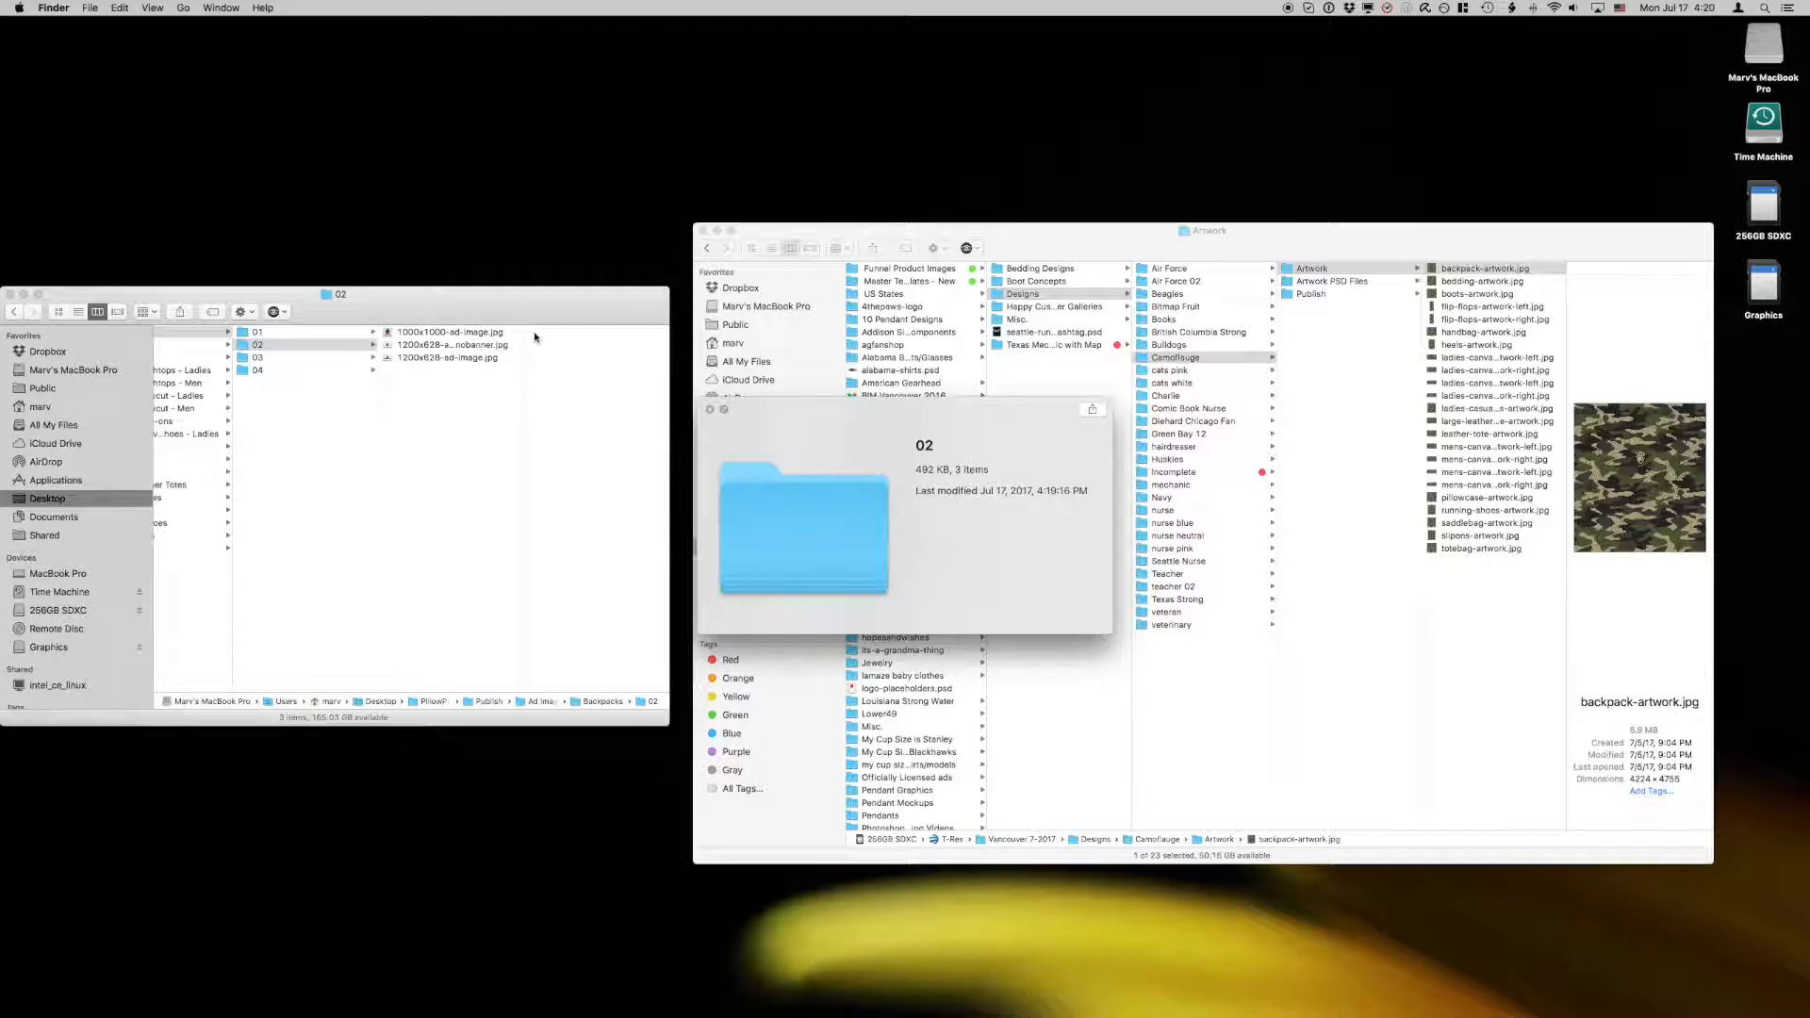
pyautogui.press('Right')
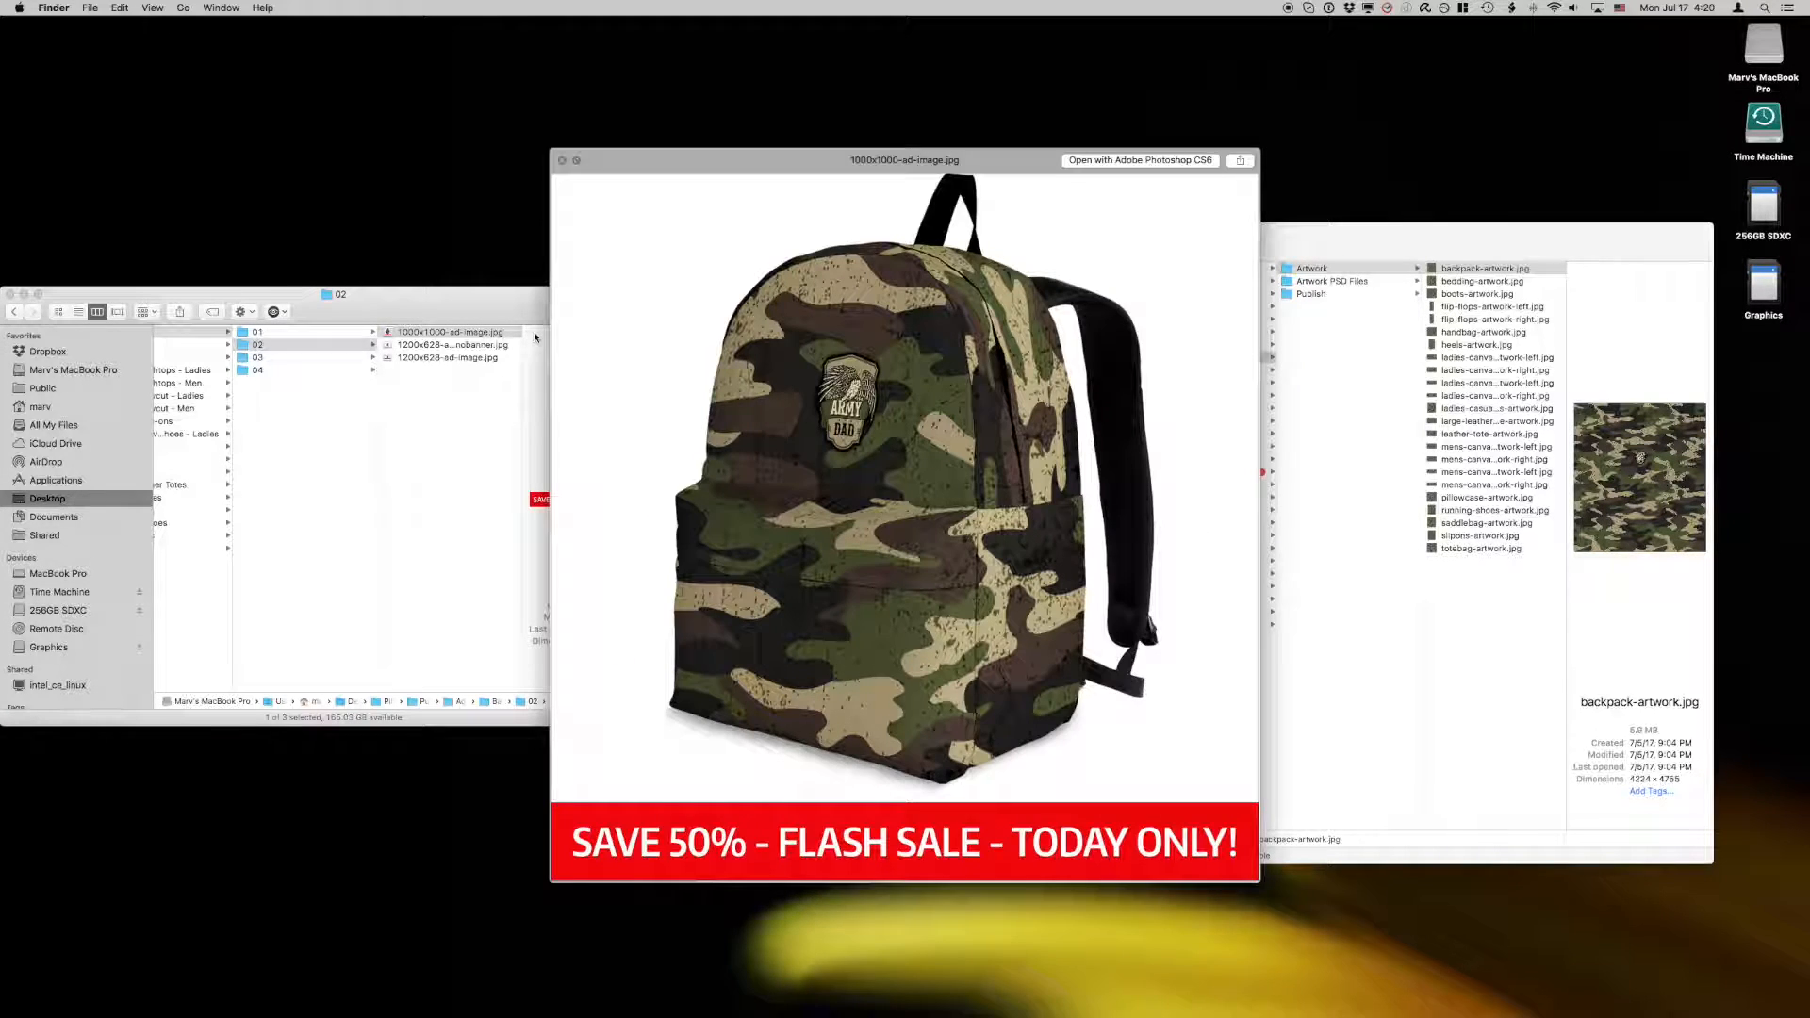
pyautogui.press('Left')
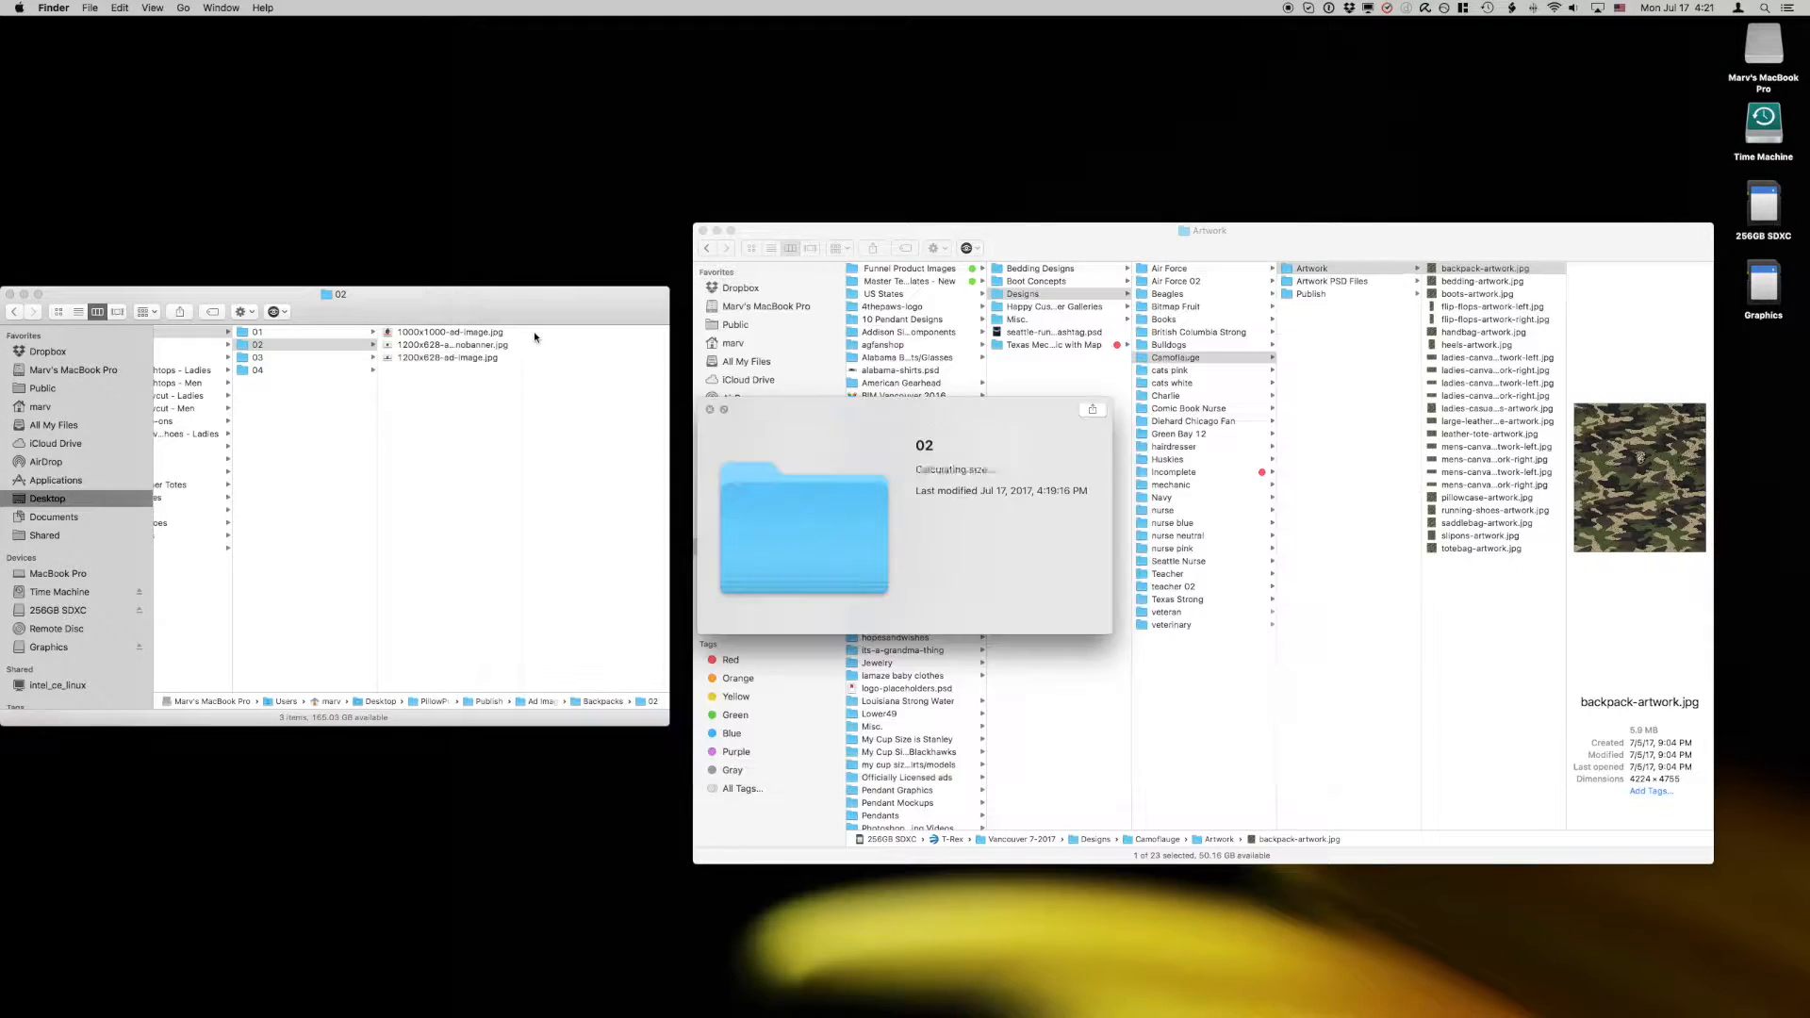
pyautogui.press('Down')
pyautogui.press('Right')
pyautogui.press('Down')
# Step: Preview the backpack ad images in Backpacks folder 04, ending on 1000x1000-ad-image.jpg
pyautogui.press('Down')
pyautogui.press('Left')
pyautogui.press('Down')
pyautogui.press('Right')
pyautogui.press('Down')
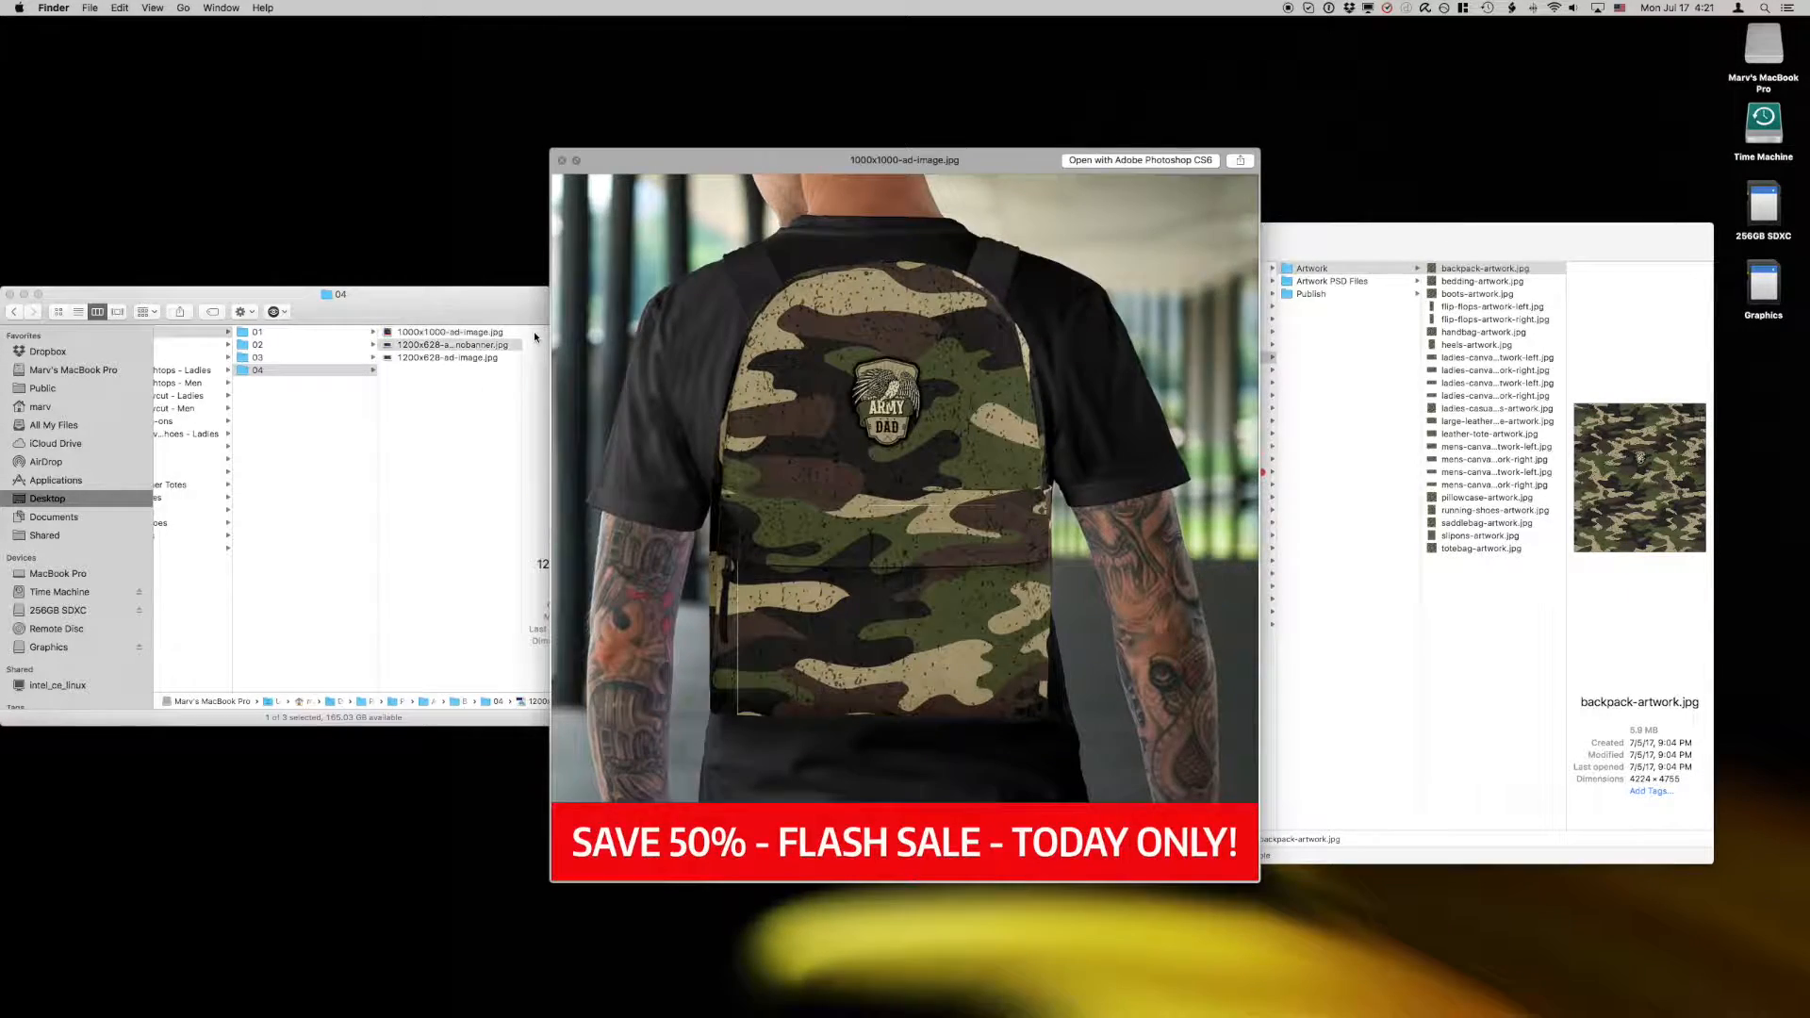
pyautogui.press('Down')
pyautogui.press('Left')
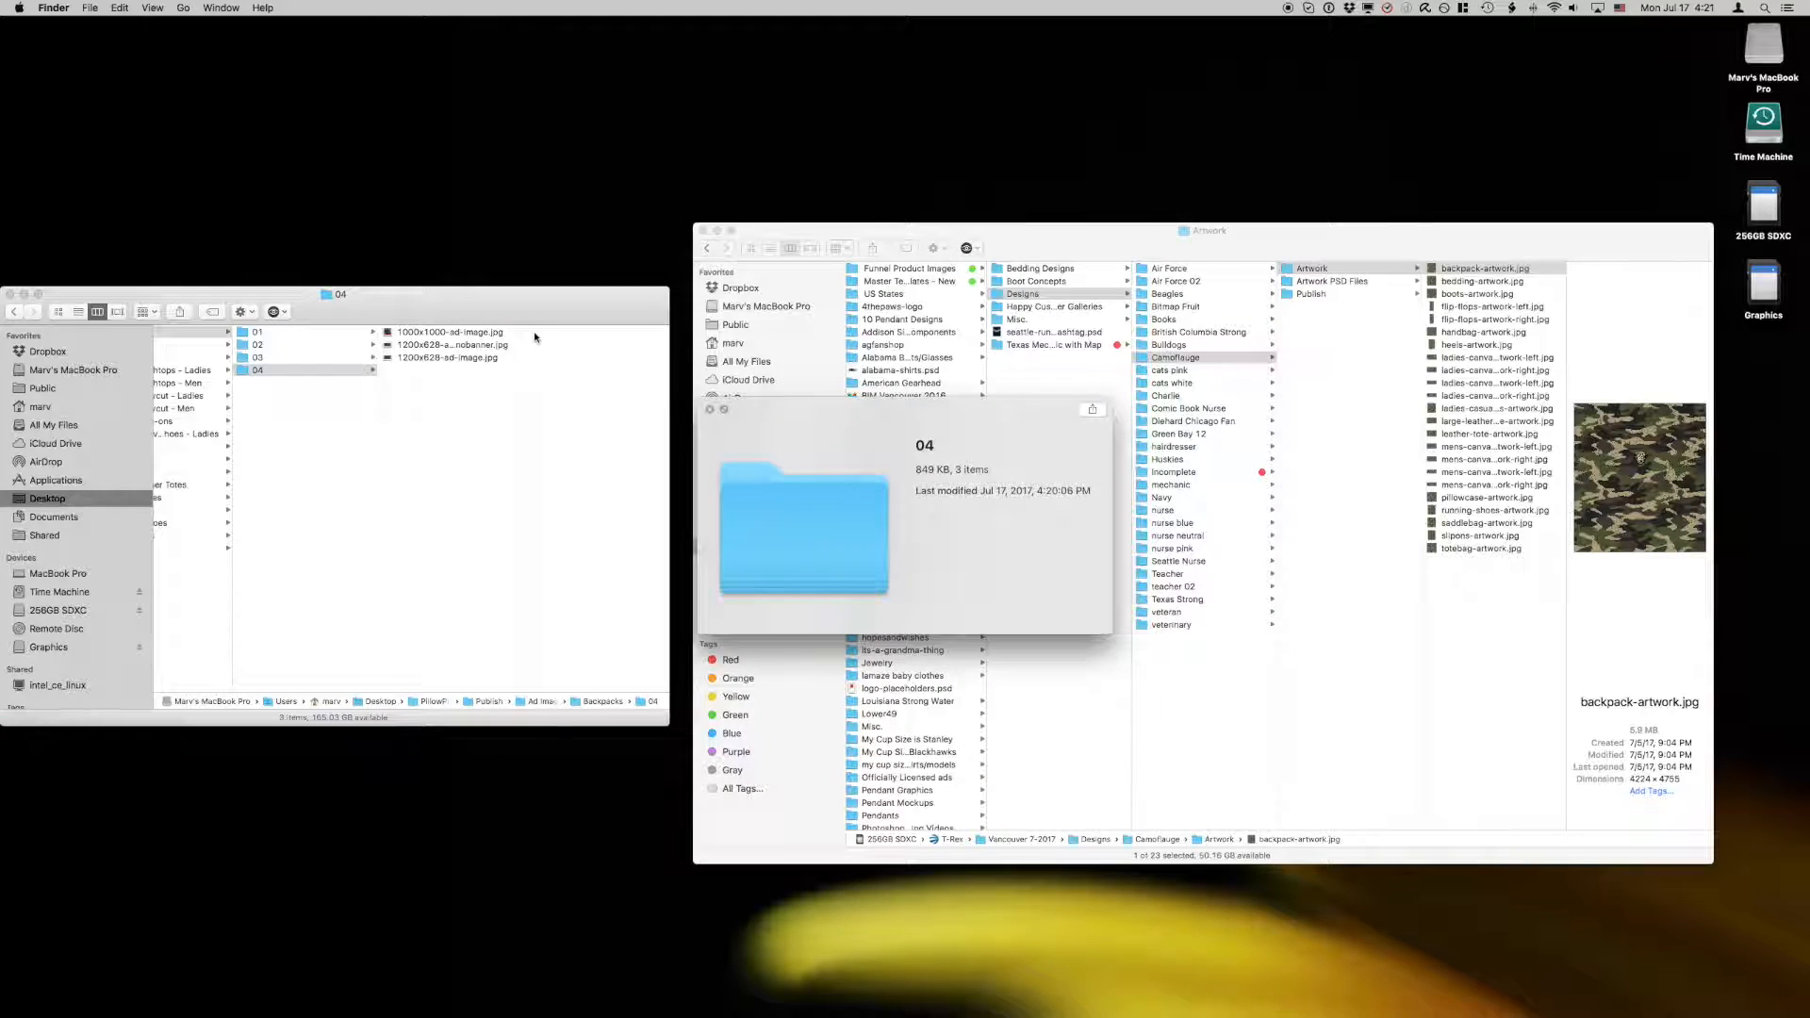
pyautogui.press('Right')
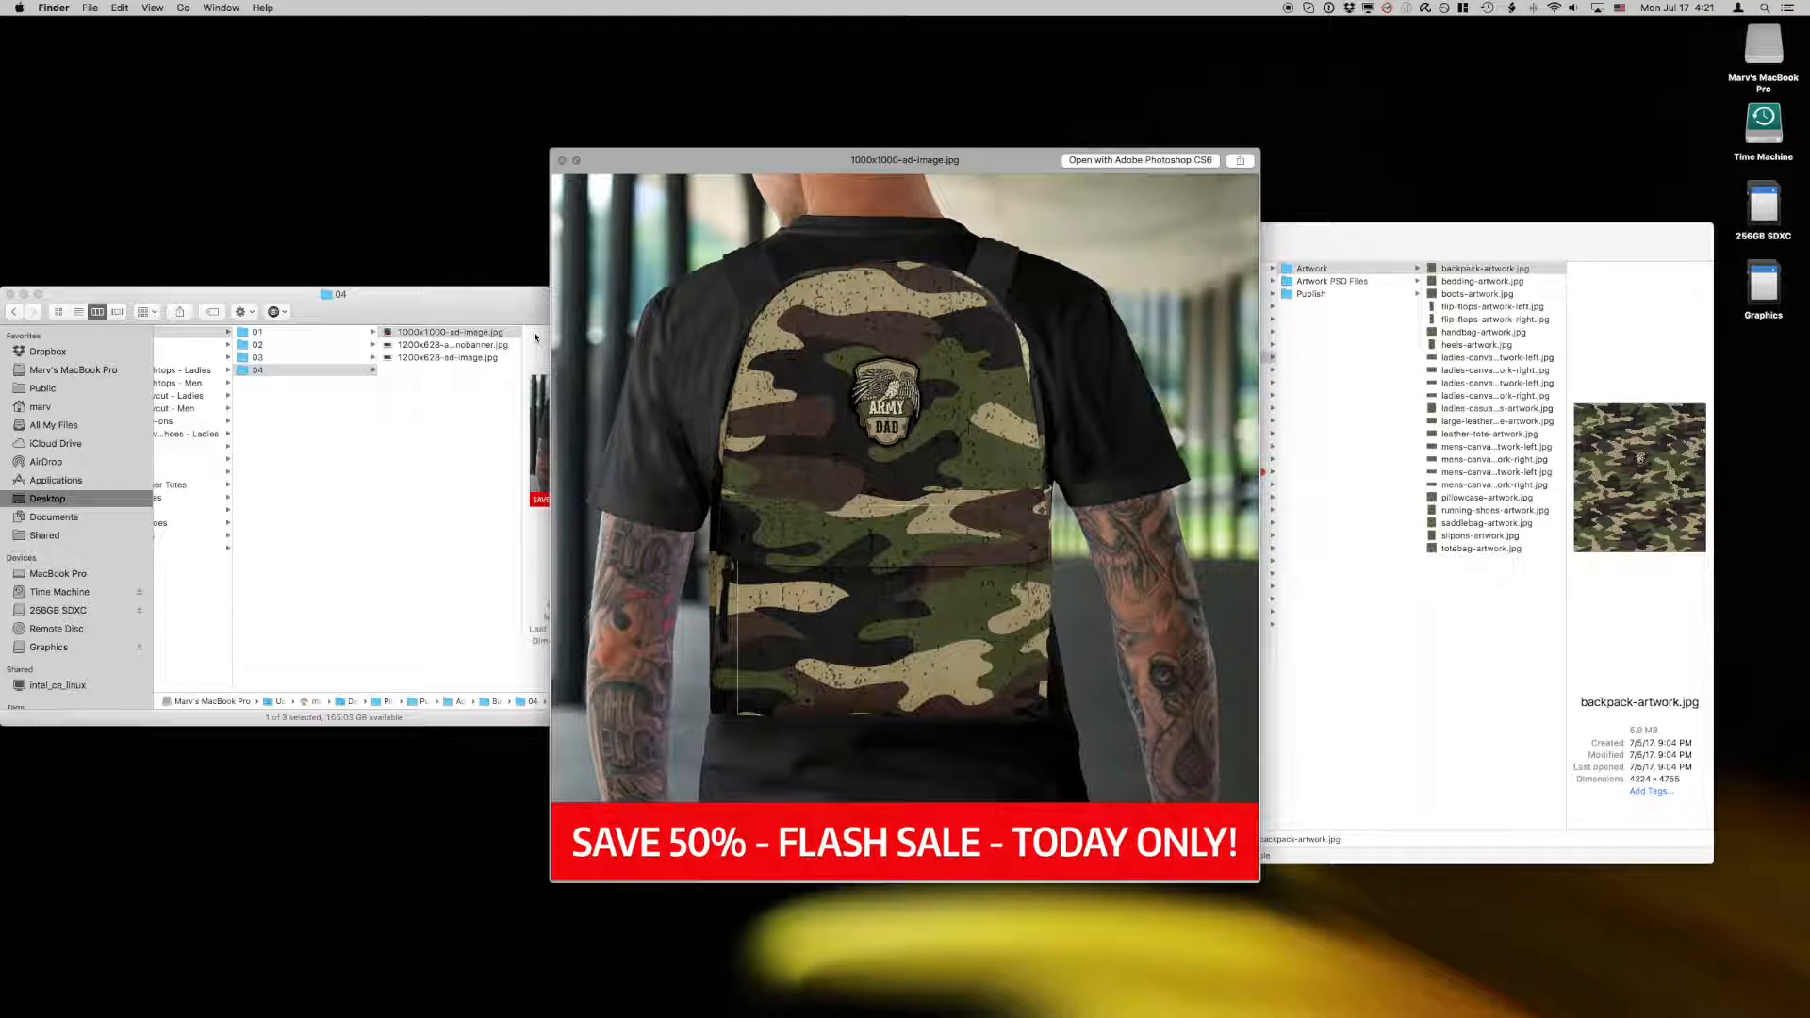
# Step: Go back to Backpacks folder 01 and preview its 1000x1000-ad-image.jpg
pyautogui.press('Left')
pyautogui.press('Up')
pyautogui.press('Up')
pyautogui.press('Up')
pyautogui.press('Right')
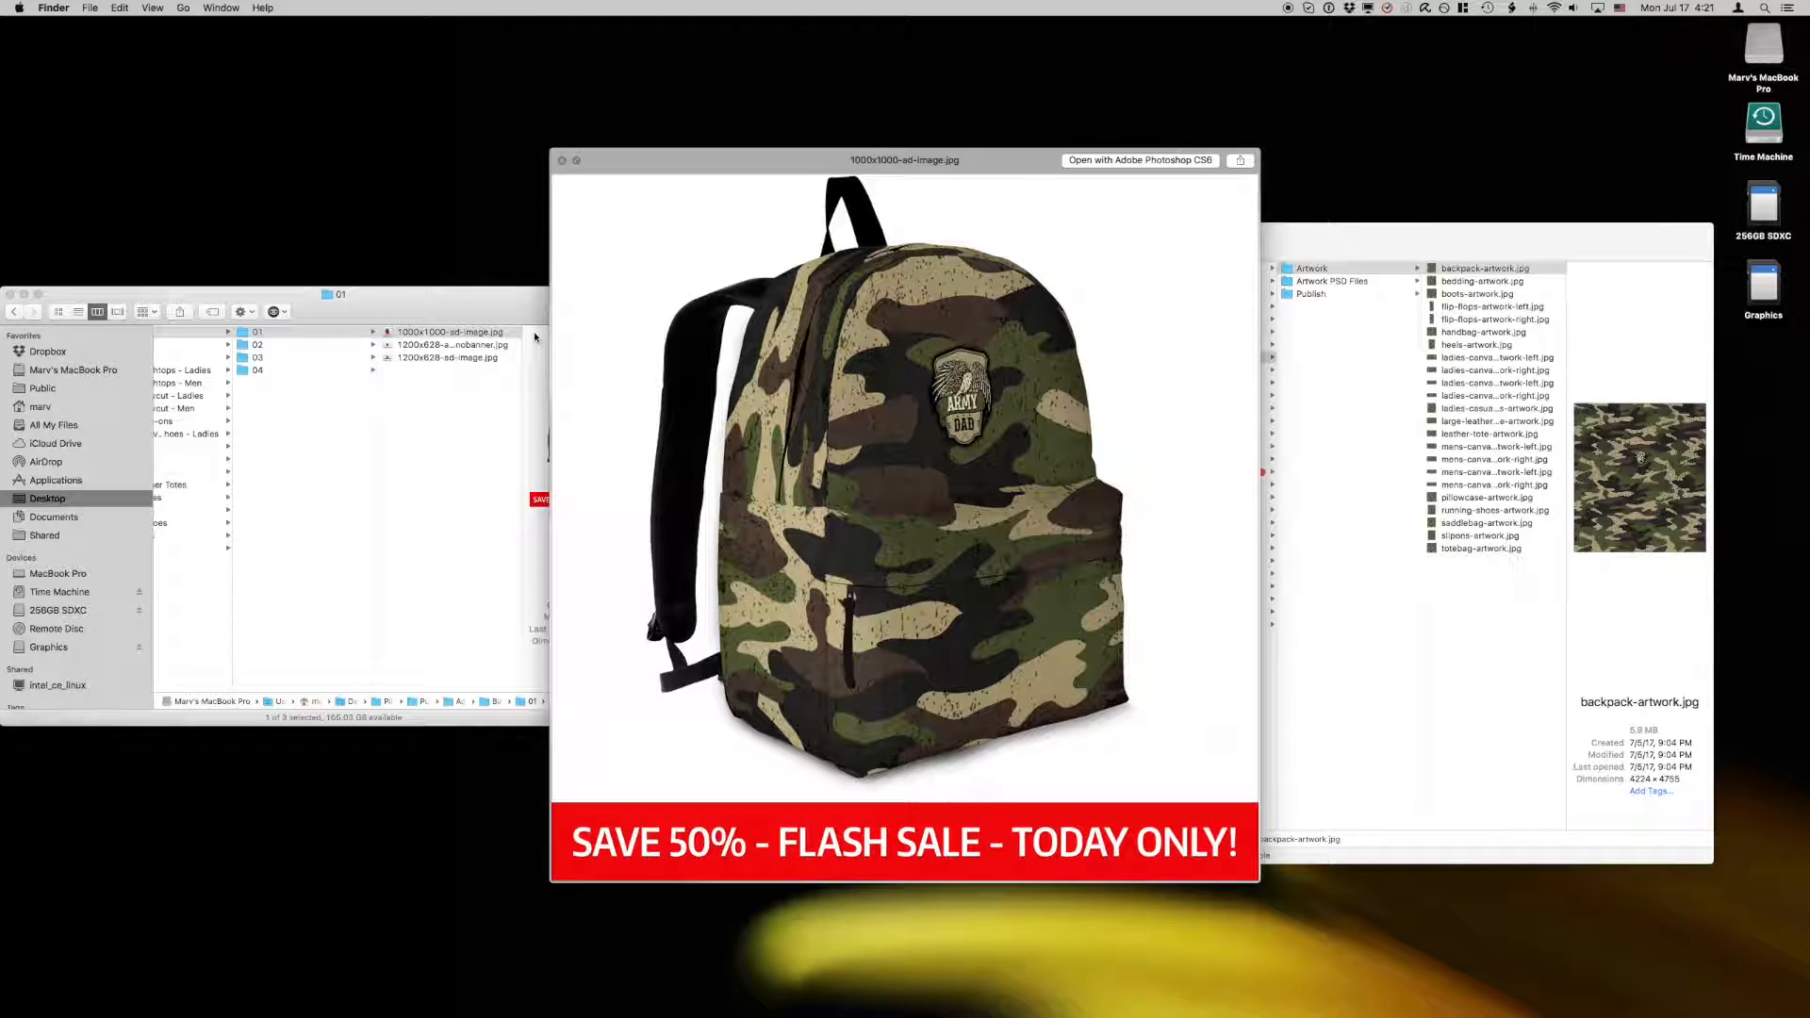
# Step: Preview 1200x628-ad-image-nobanner.jpg in Backpacks folder 01, close the preview and return to the Publish folder
pyautogui.press('Down')
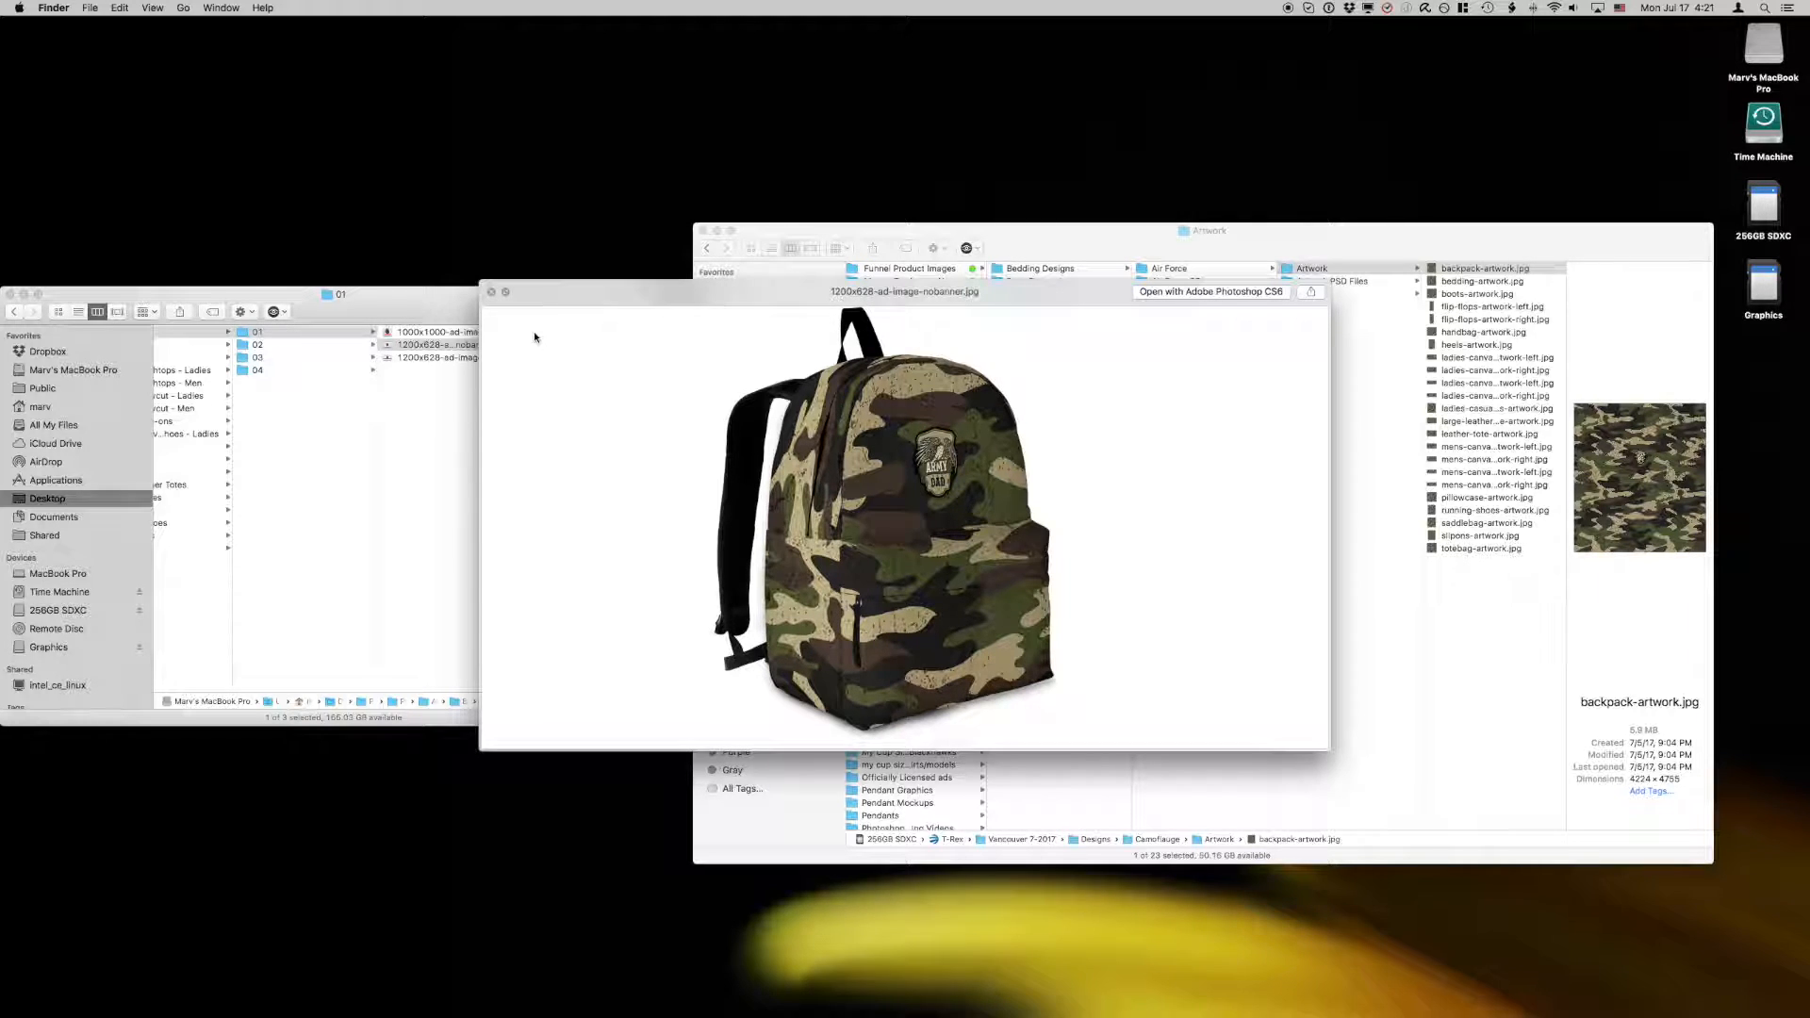
pyautogui.click(492, 293)
pyautogui.click(492, 296)
pyautogui.hscroll(-3, 393, 452)
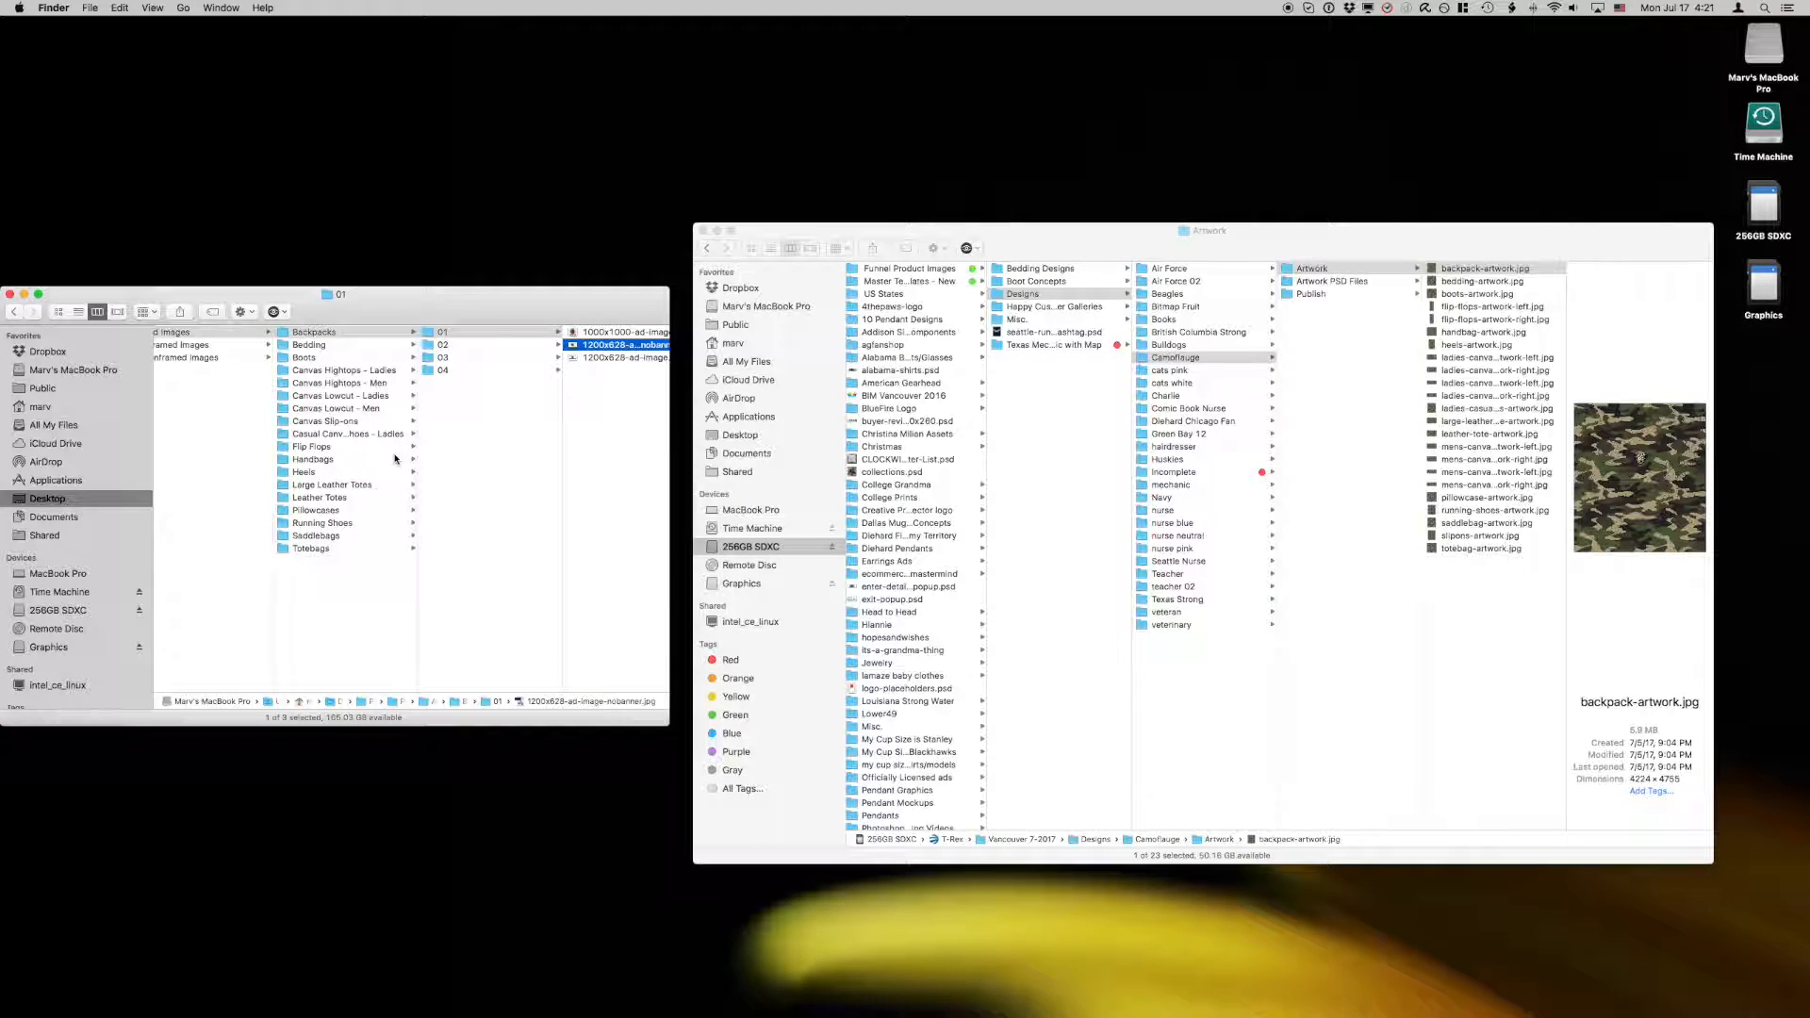
pyautogui.hscroll(-3, 389, 452)
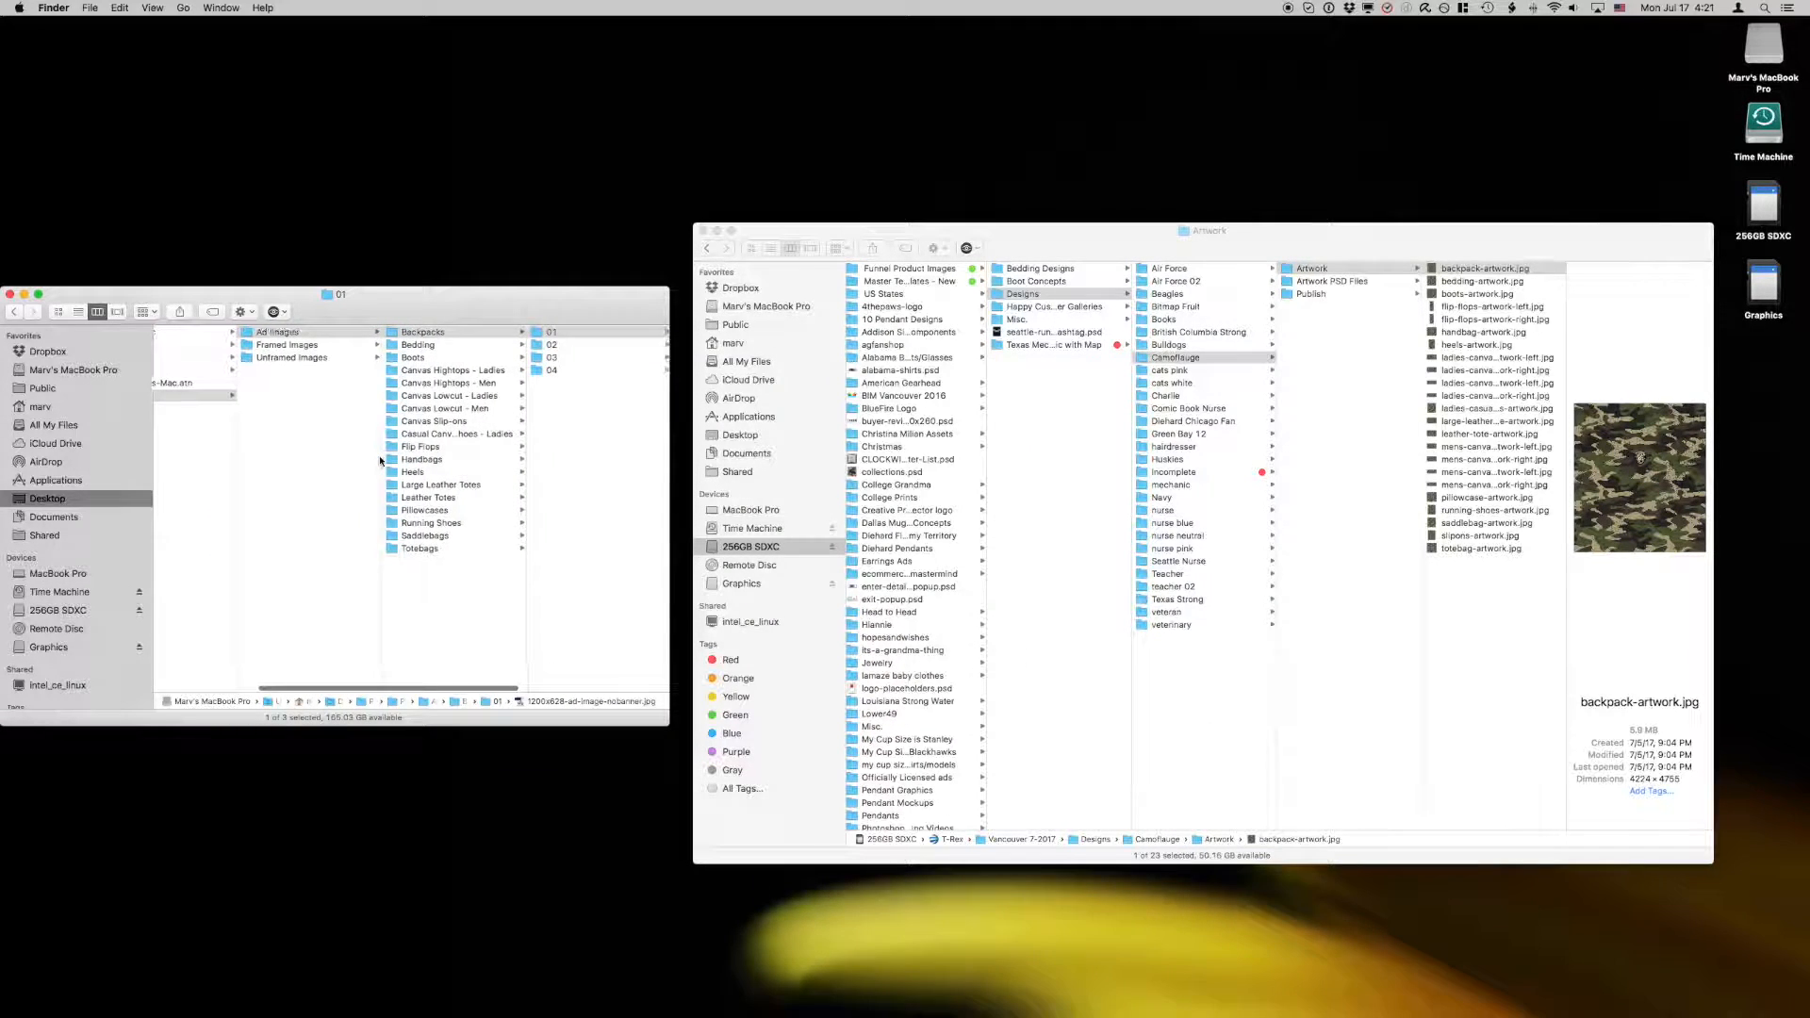
pyautogui.hscroll(-3, 298, 411)
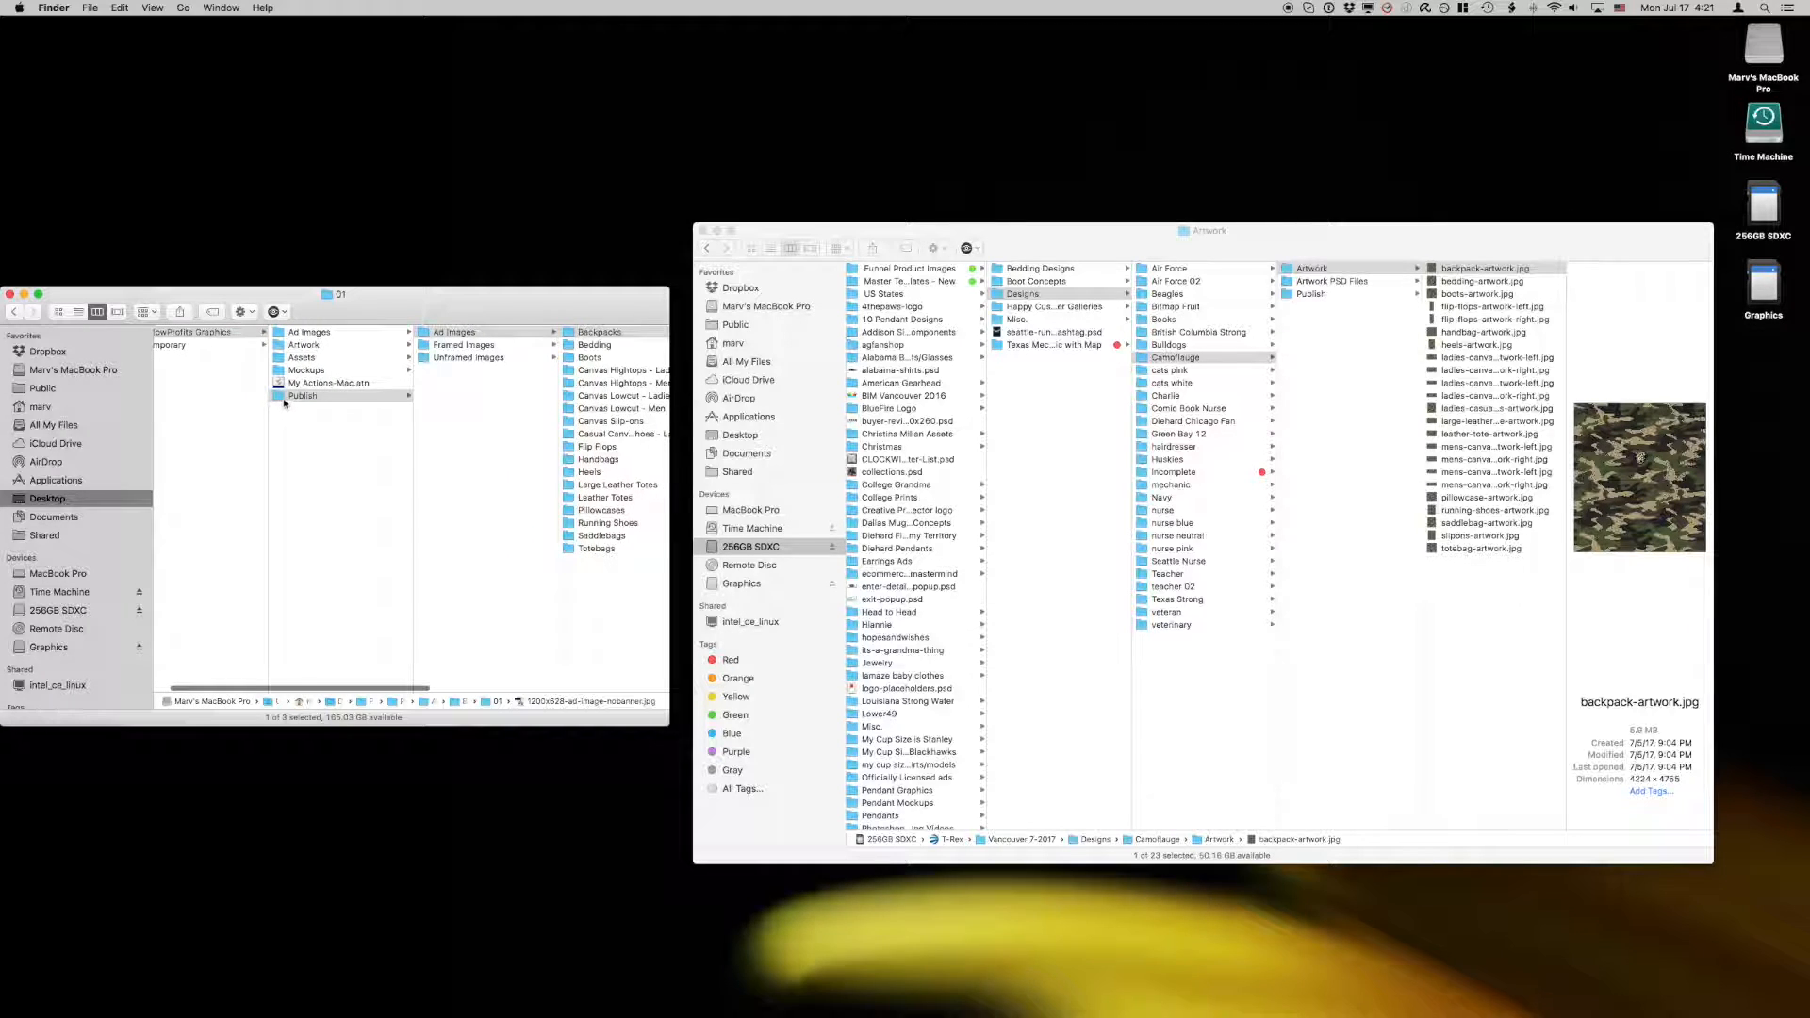
pyautogui.click(283, 397)
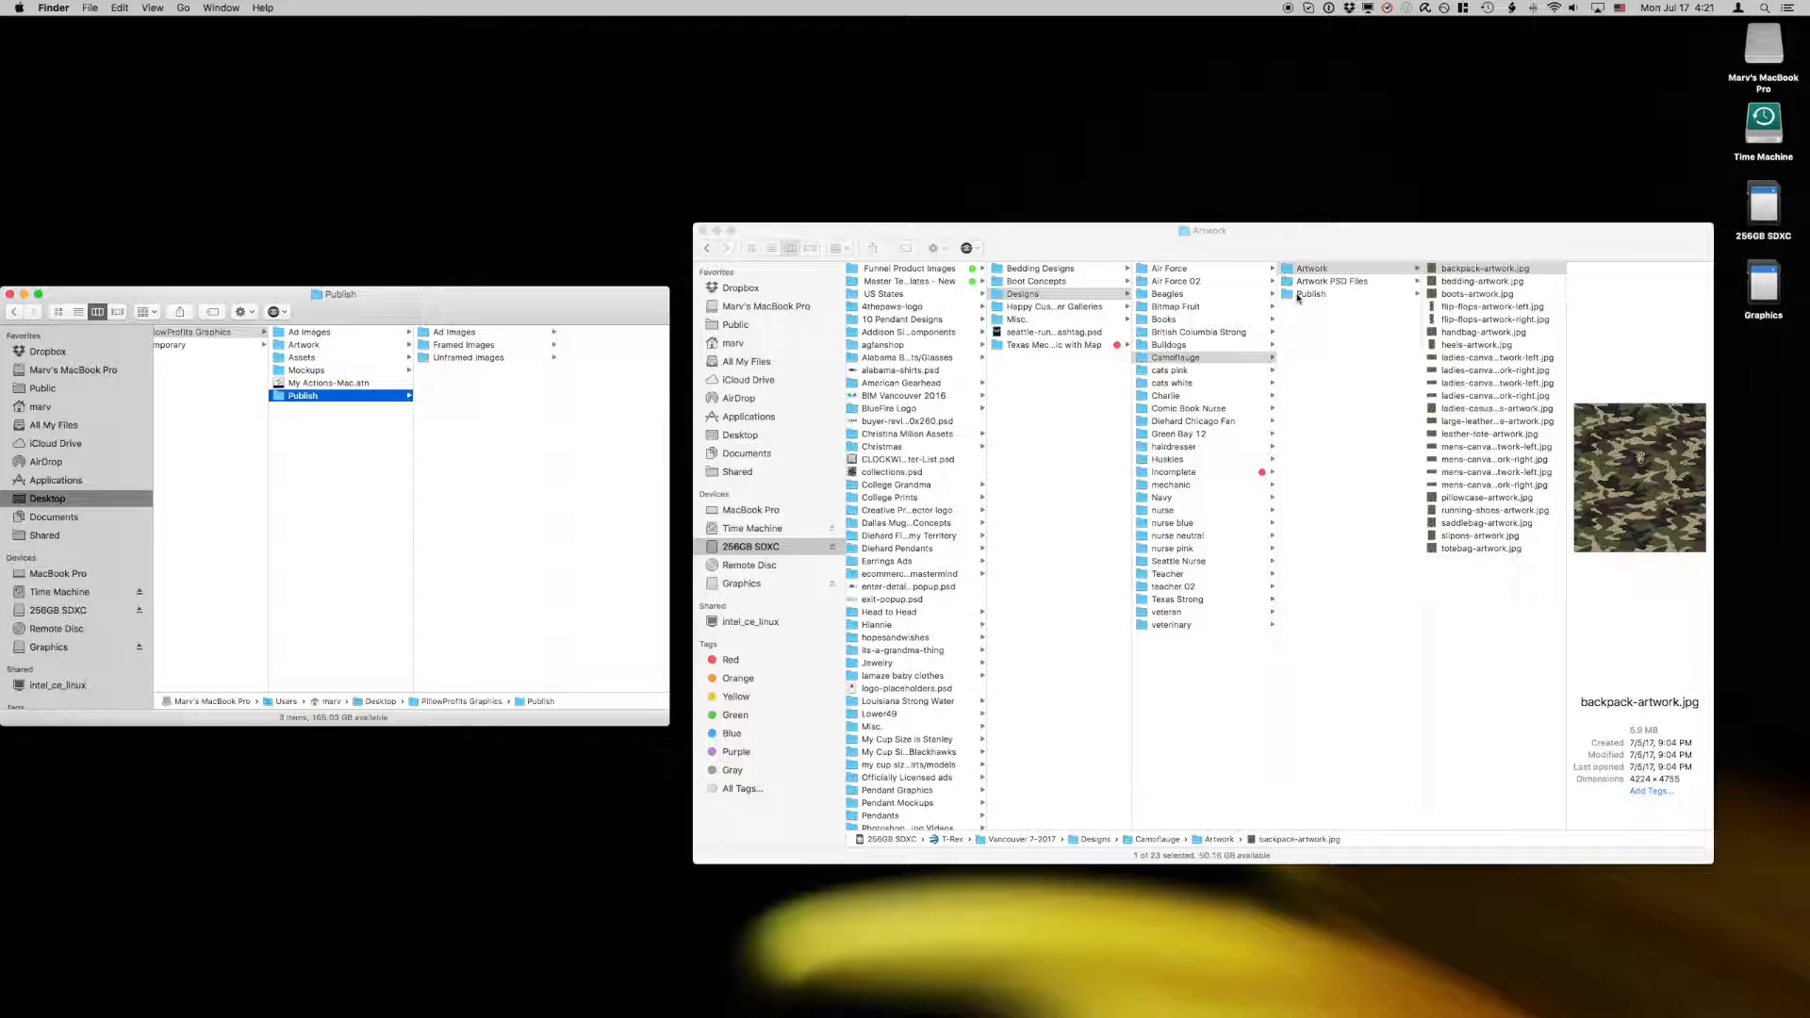
# Step: Browse the mockup files in the Unframed Images folder of the Camoflauge design's Publish folder
pyautogui.click(1363, 295)
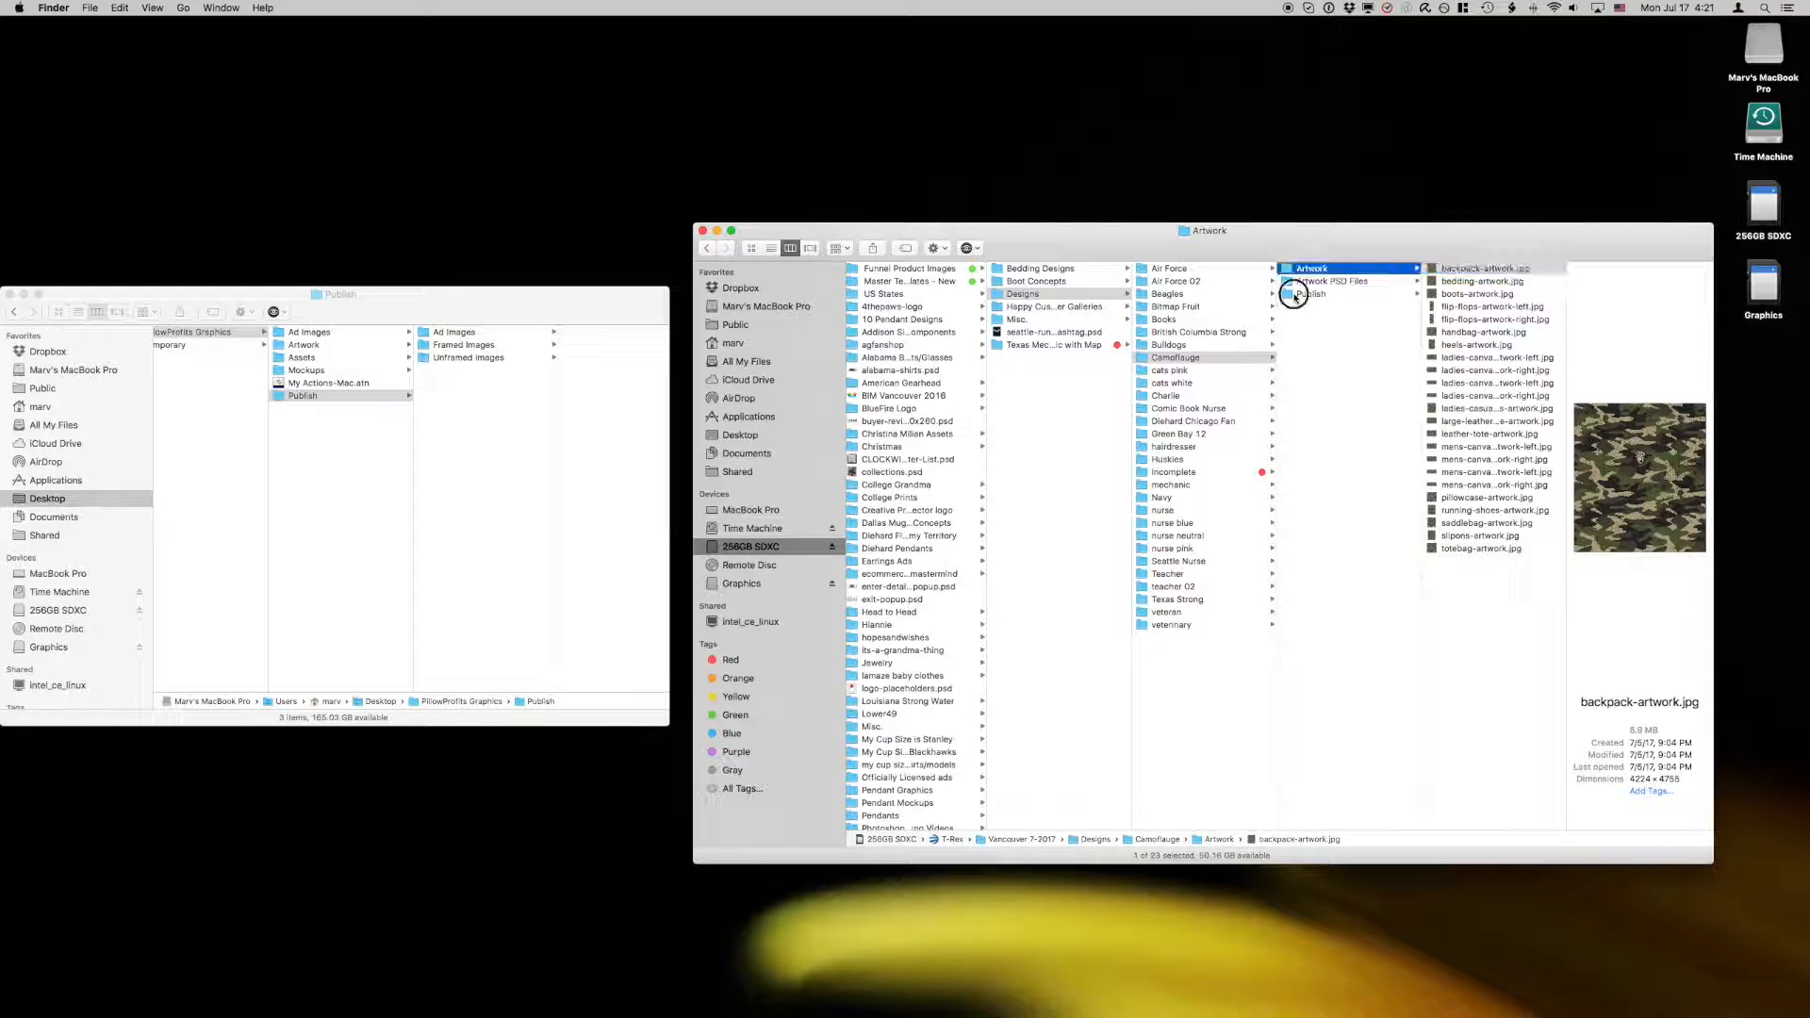
pyautogui.click(1460, 295)
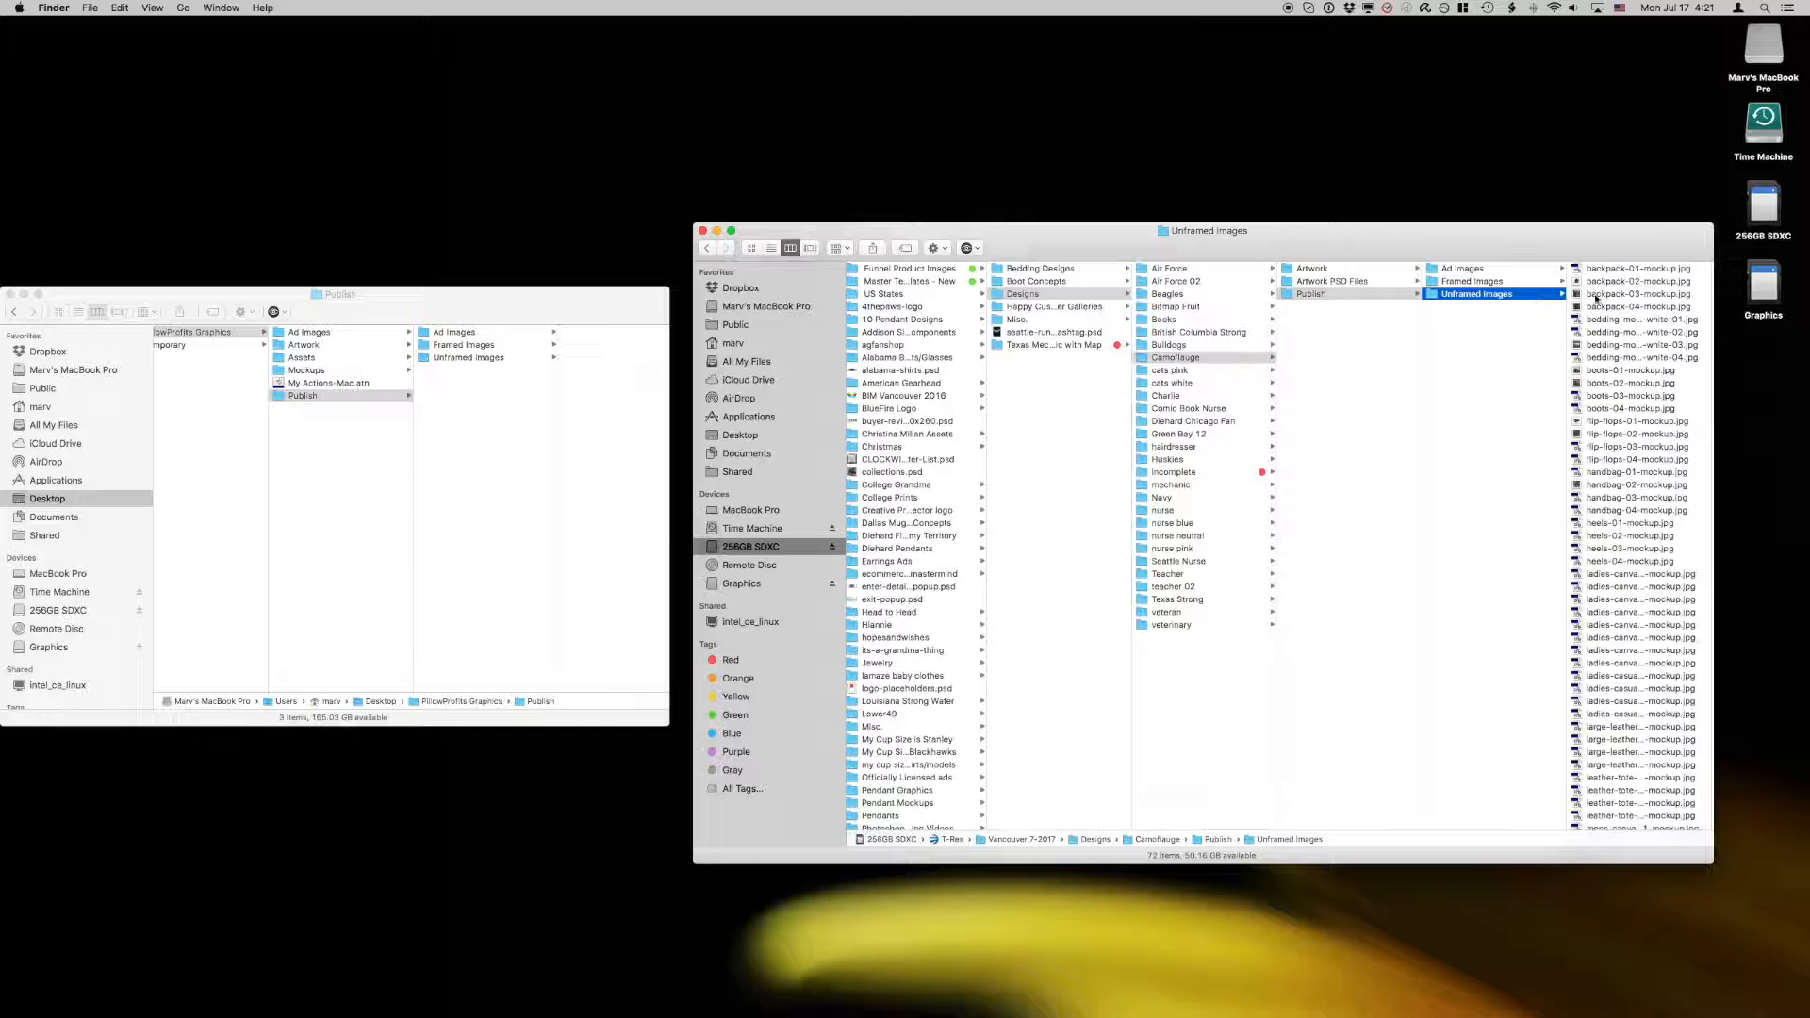
pyautogui.scroll(-5, 1626, 347)
pyautogui.scroll(5, 1624, 348)
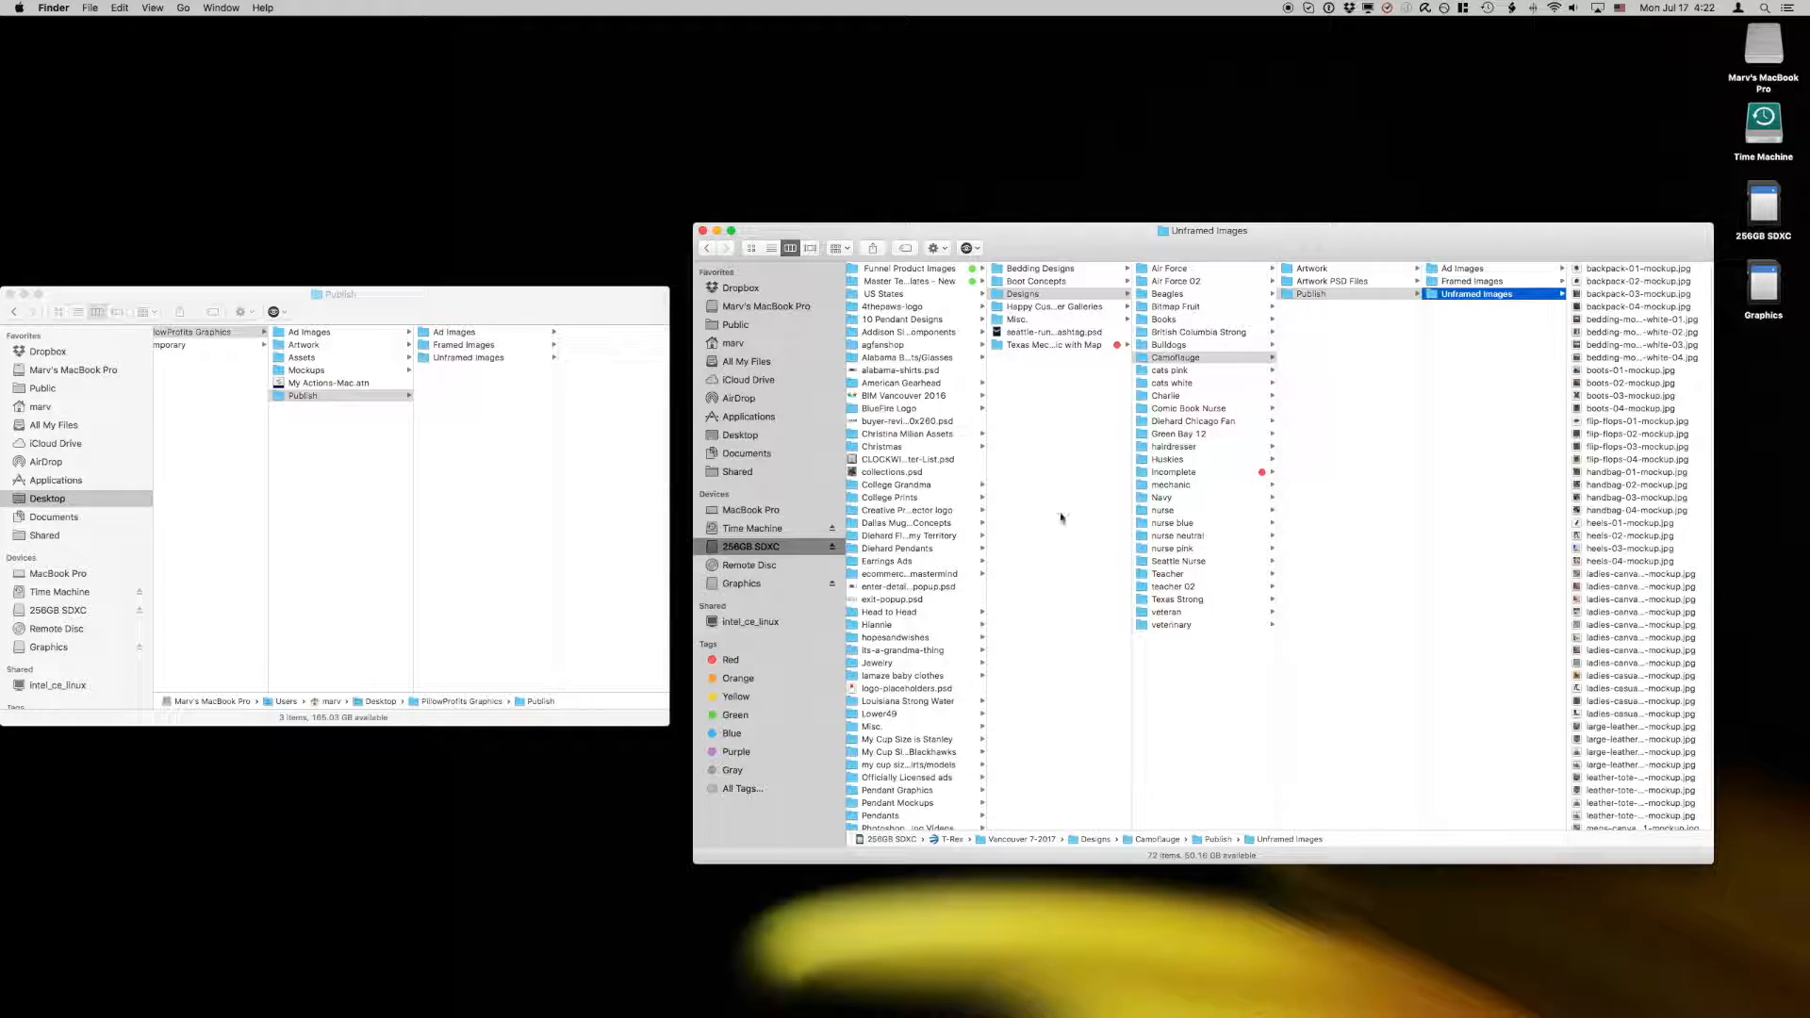
# Step: Move the Publish folder in PillowProfits Graphics to the Trash and replace it with a copy of the Publish folder from Assets
pyautogui.rightClick(281, 399)
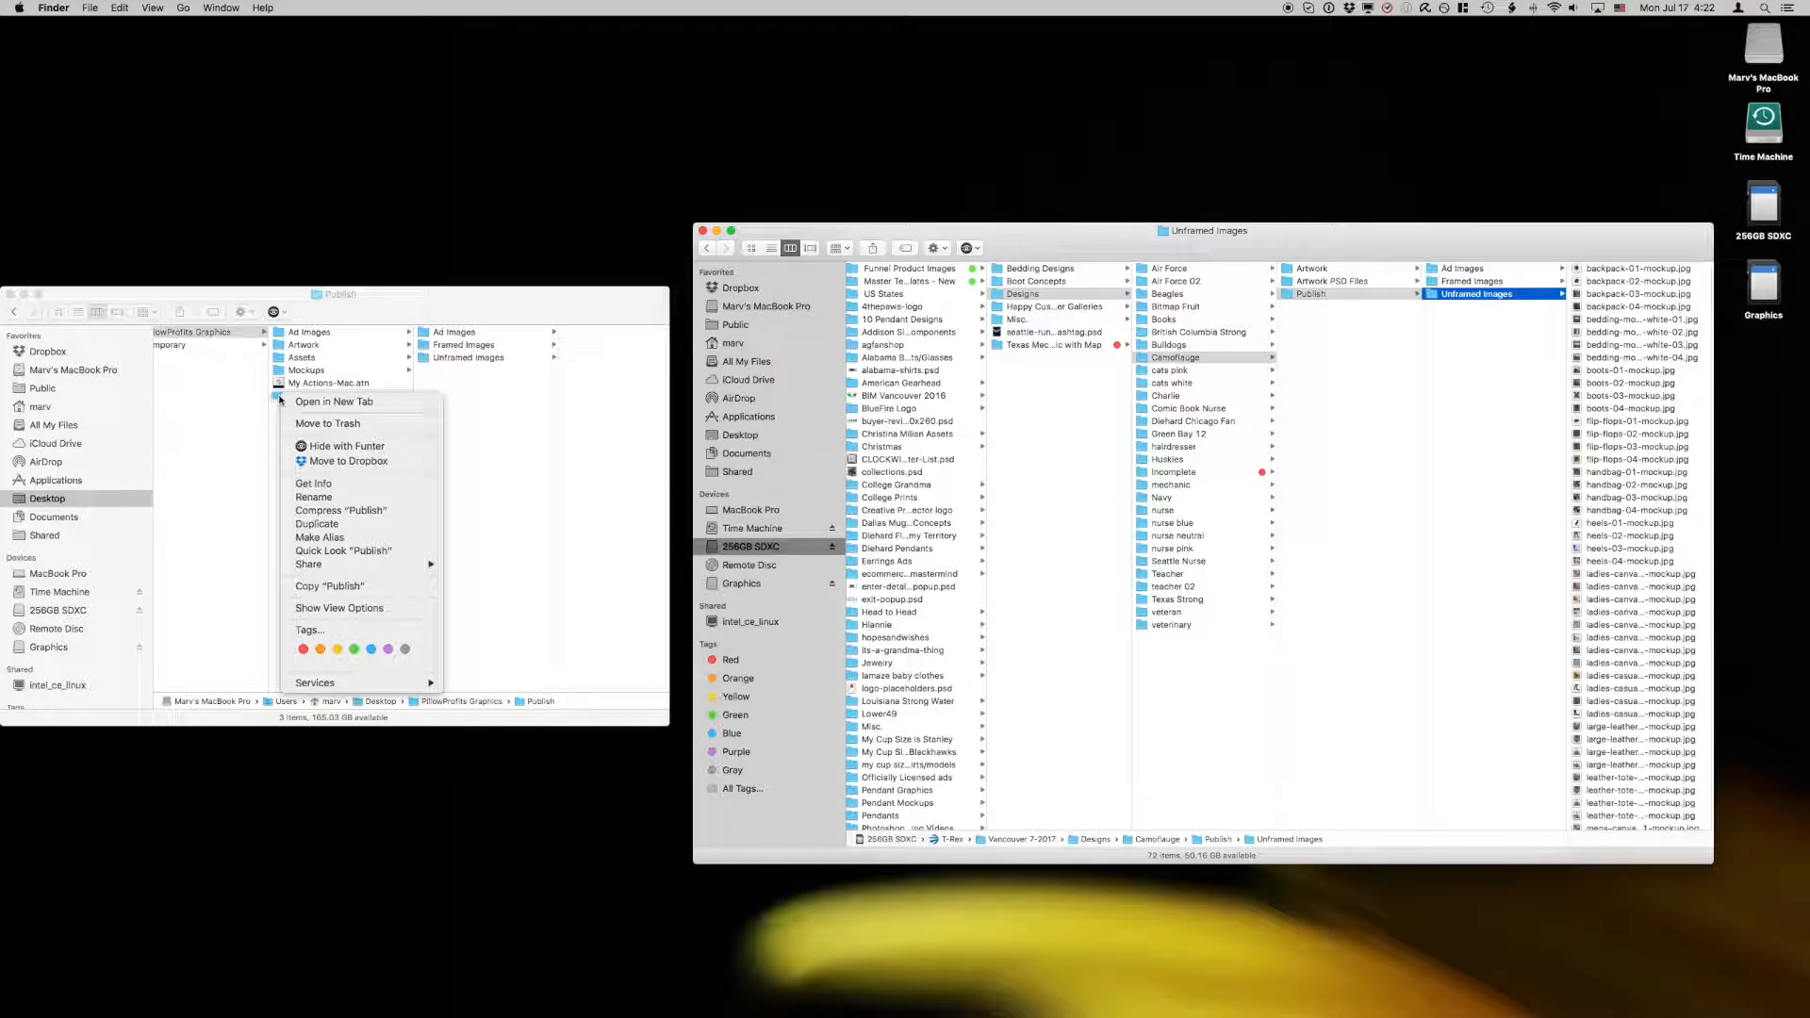
pyautogui.click(319, 416)
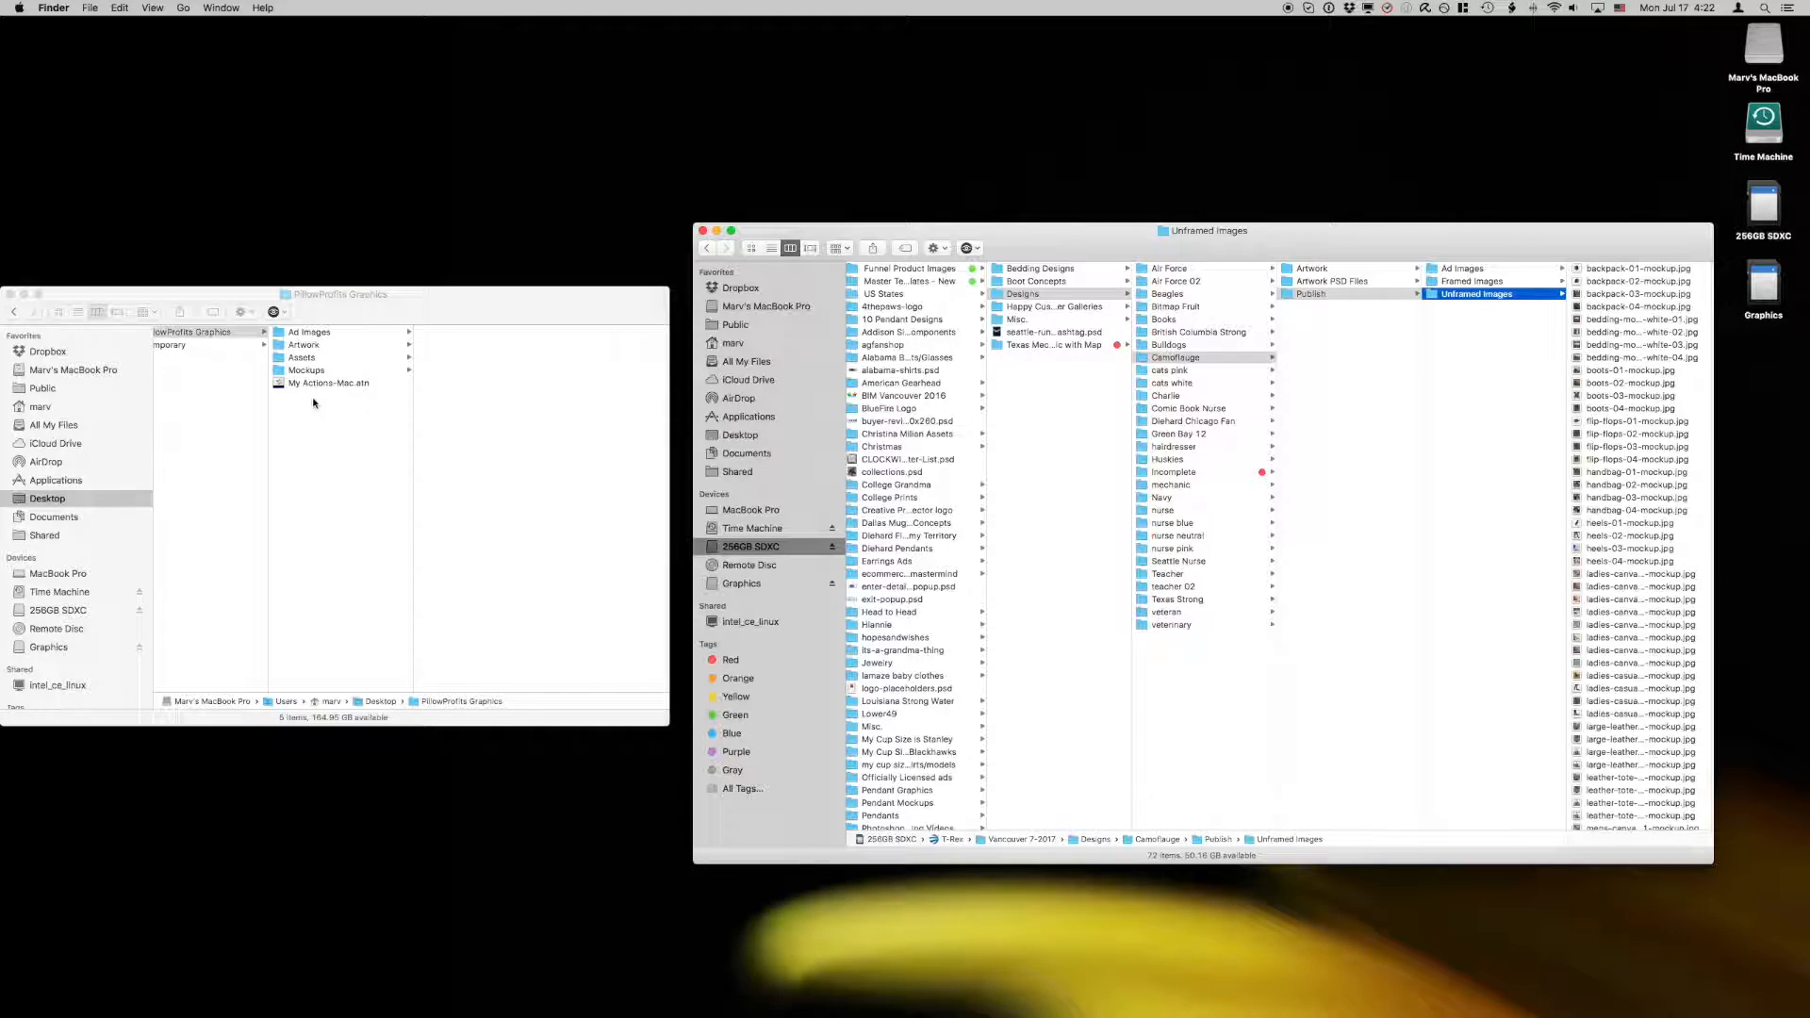
pyautogui.hscroll(-2, 311, 406)
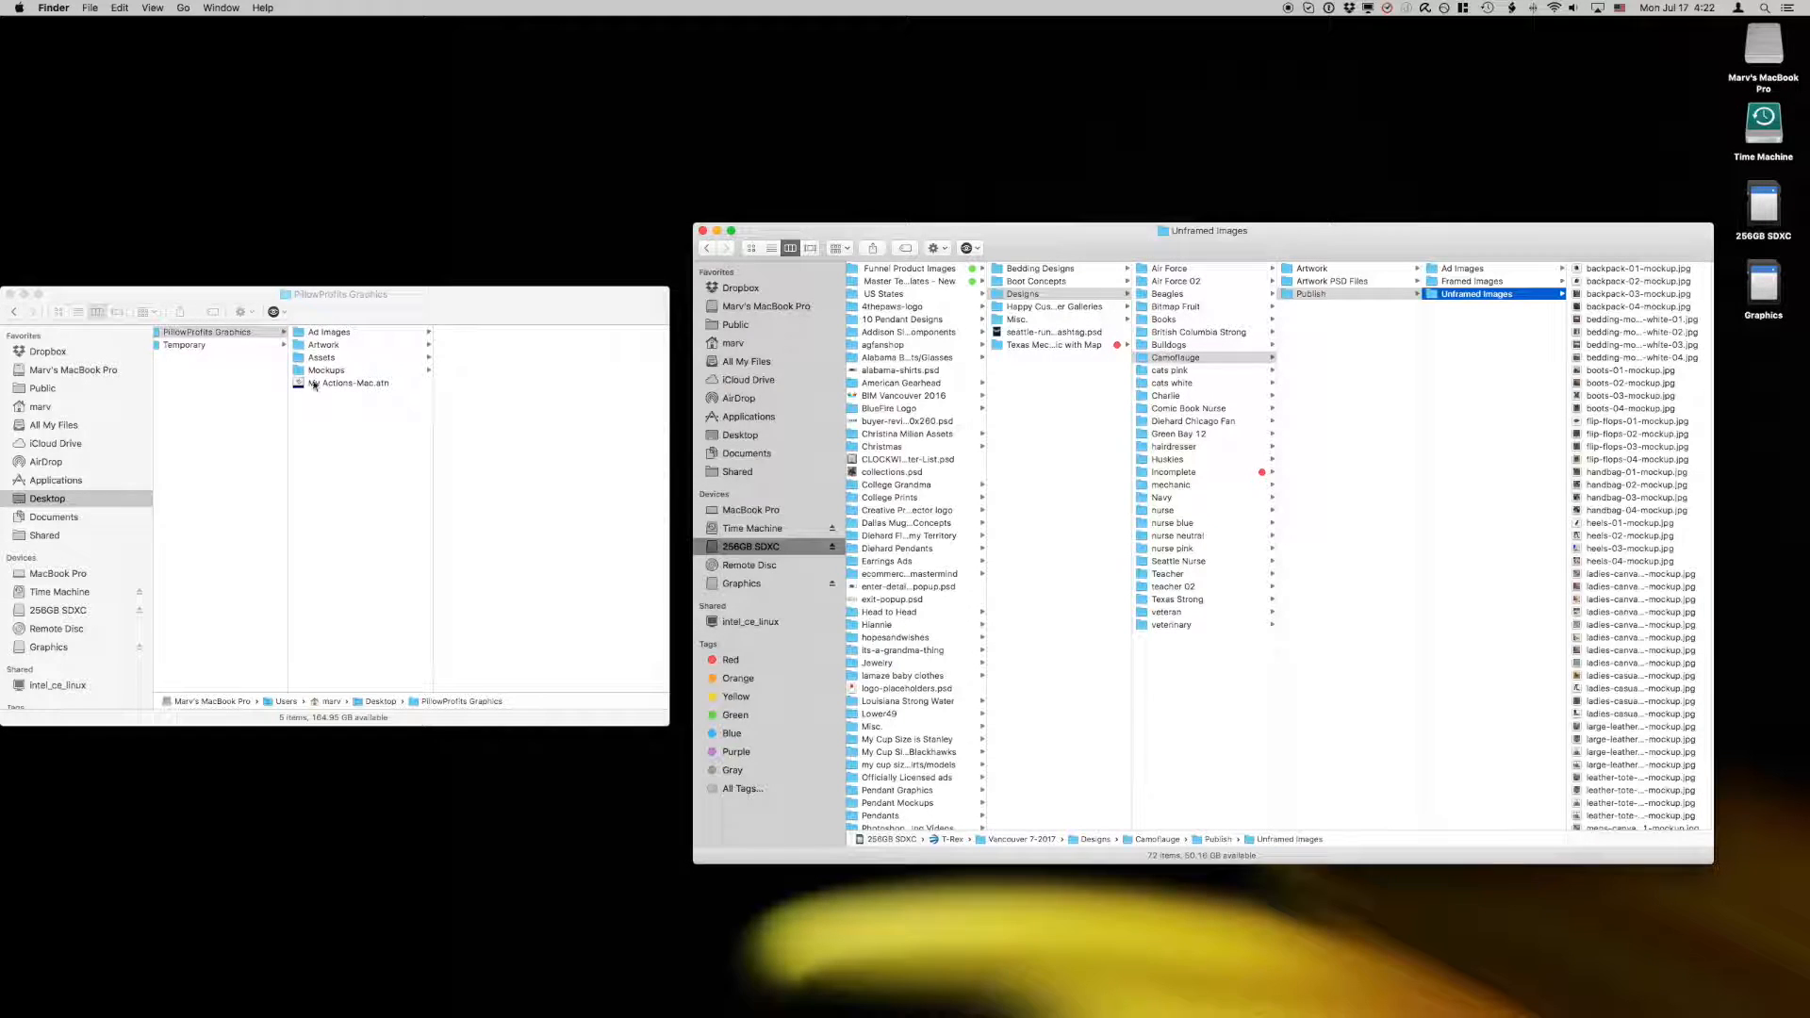
pyautogui.click(295, 359)
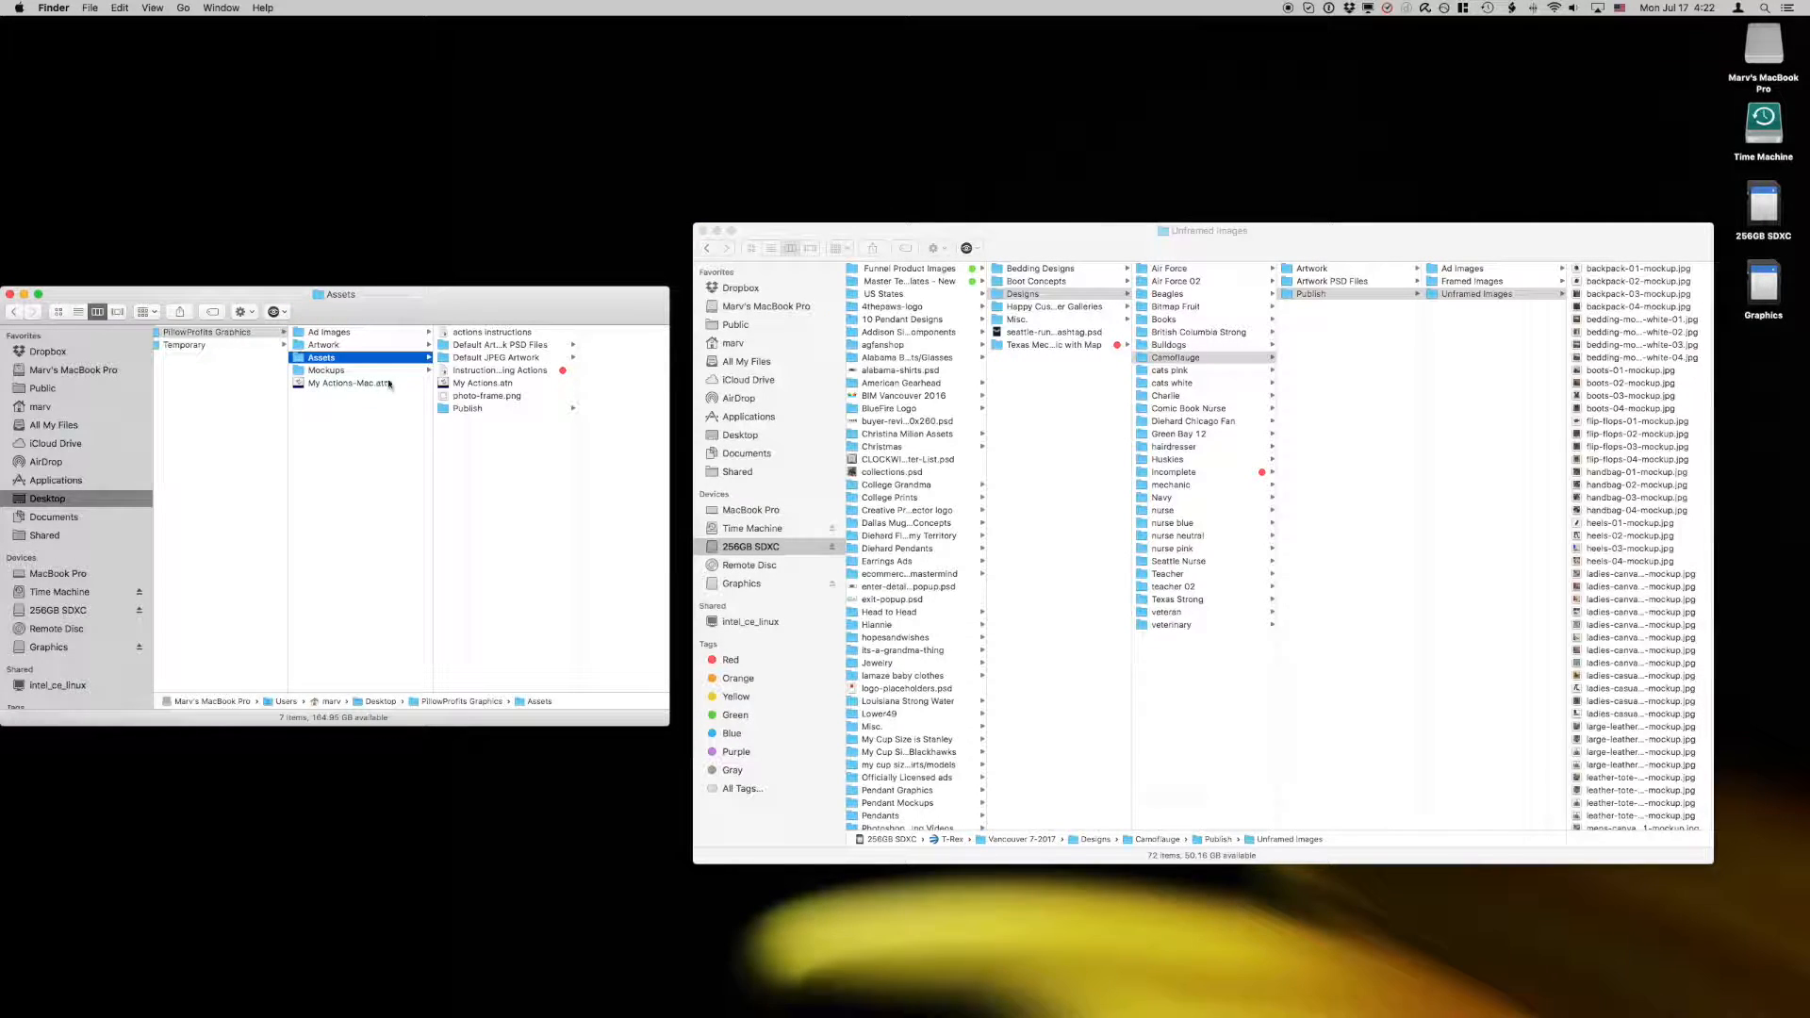
pyautogui.moveTo(447, 412); pyautogui.dragTo(343, 455)
# Step: Copy the Publish folder inside Assets to the clipboard and go back to the PillowProfits Graphics folder
pyautogui.rightClick(444, 411)
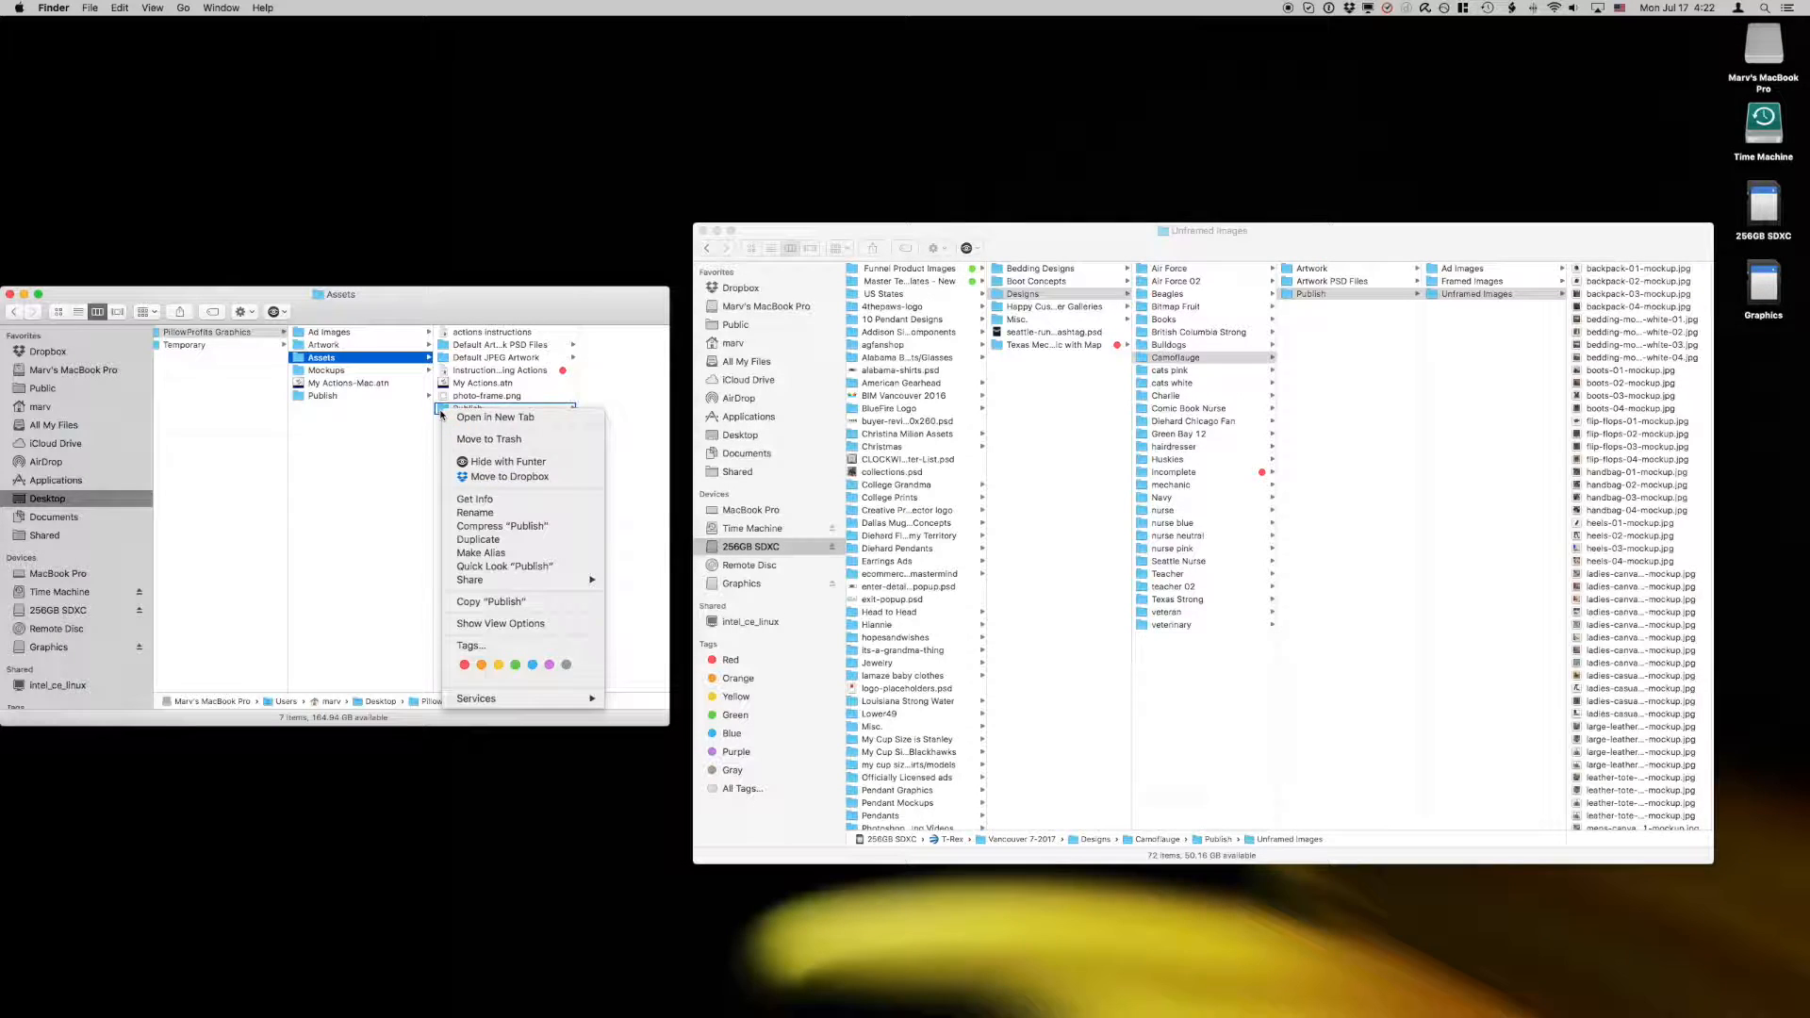
pyautogui.click(498, 604)
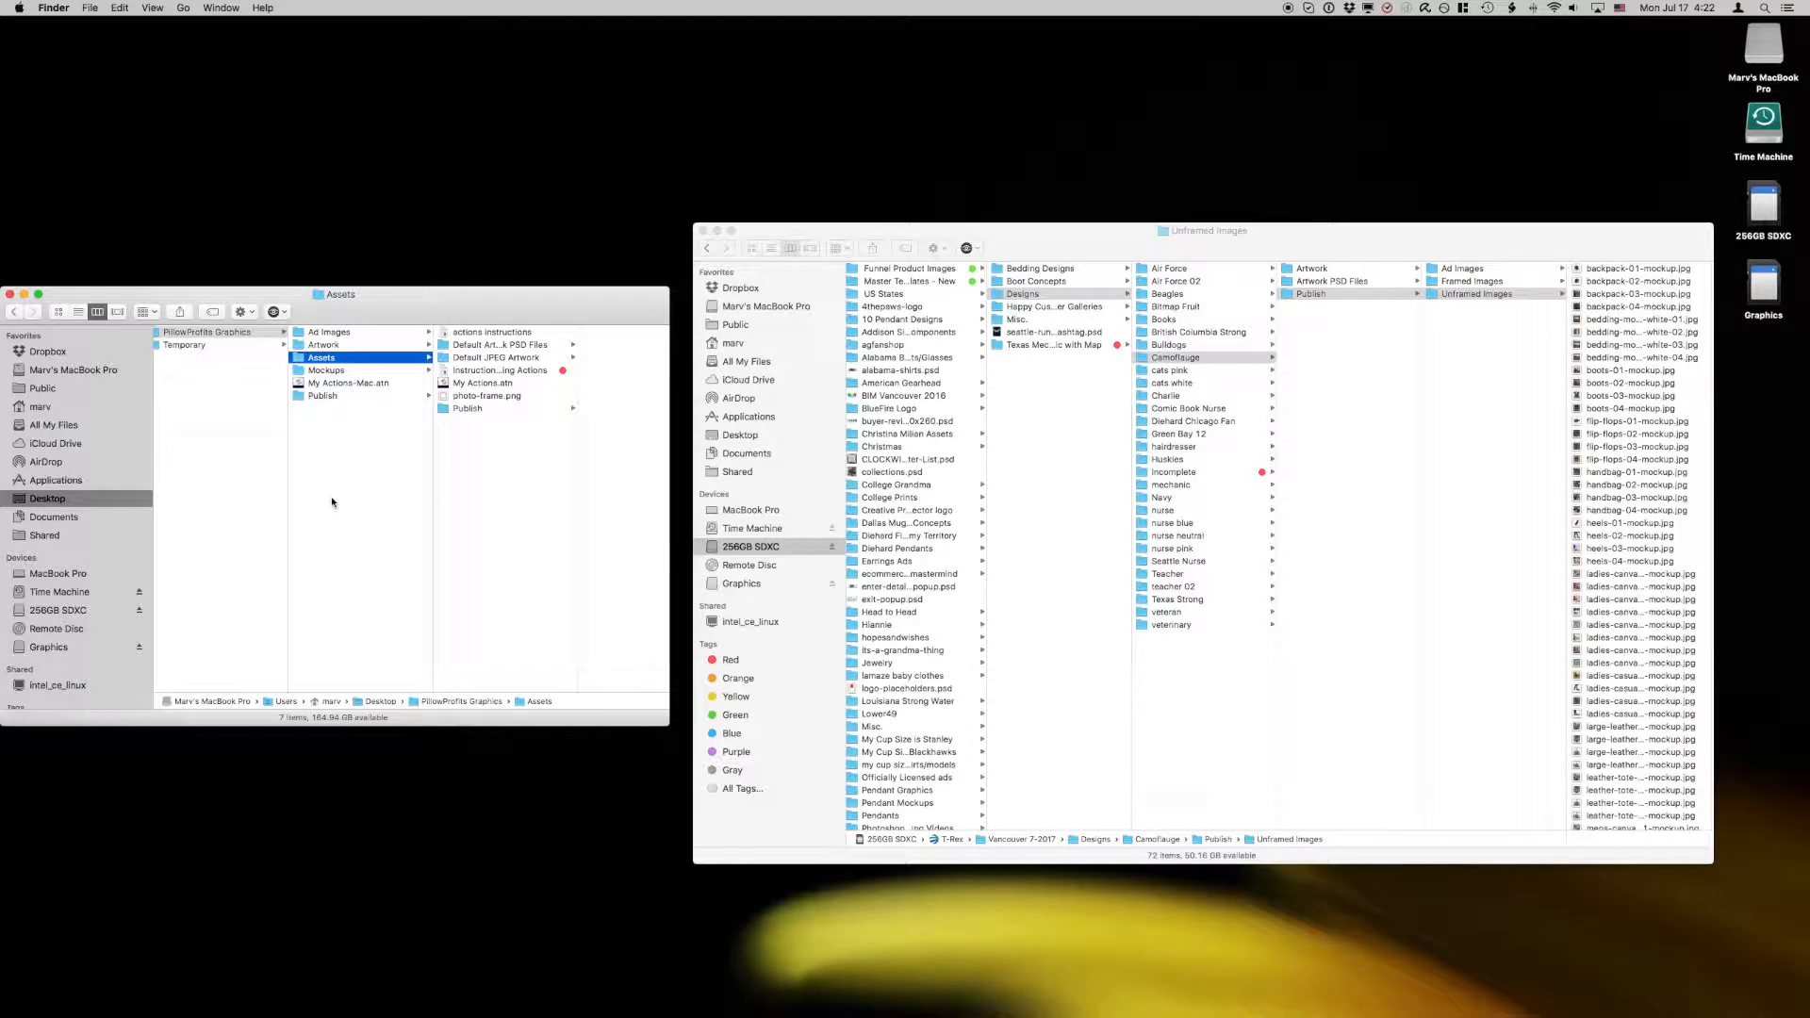
pyautogui.click(332, 501)
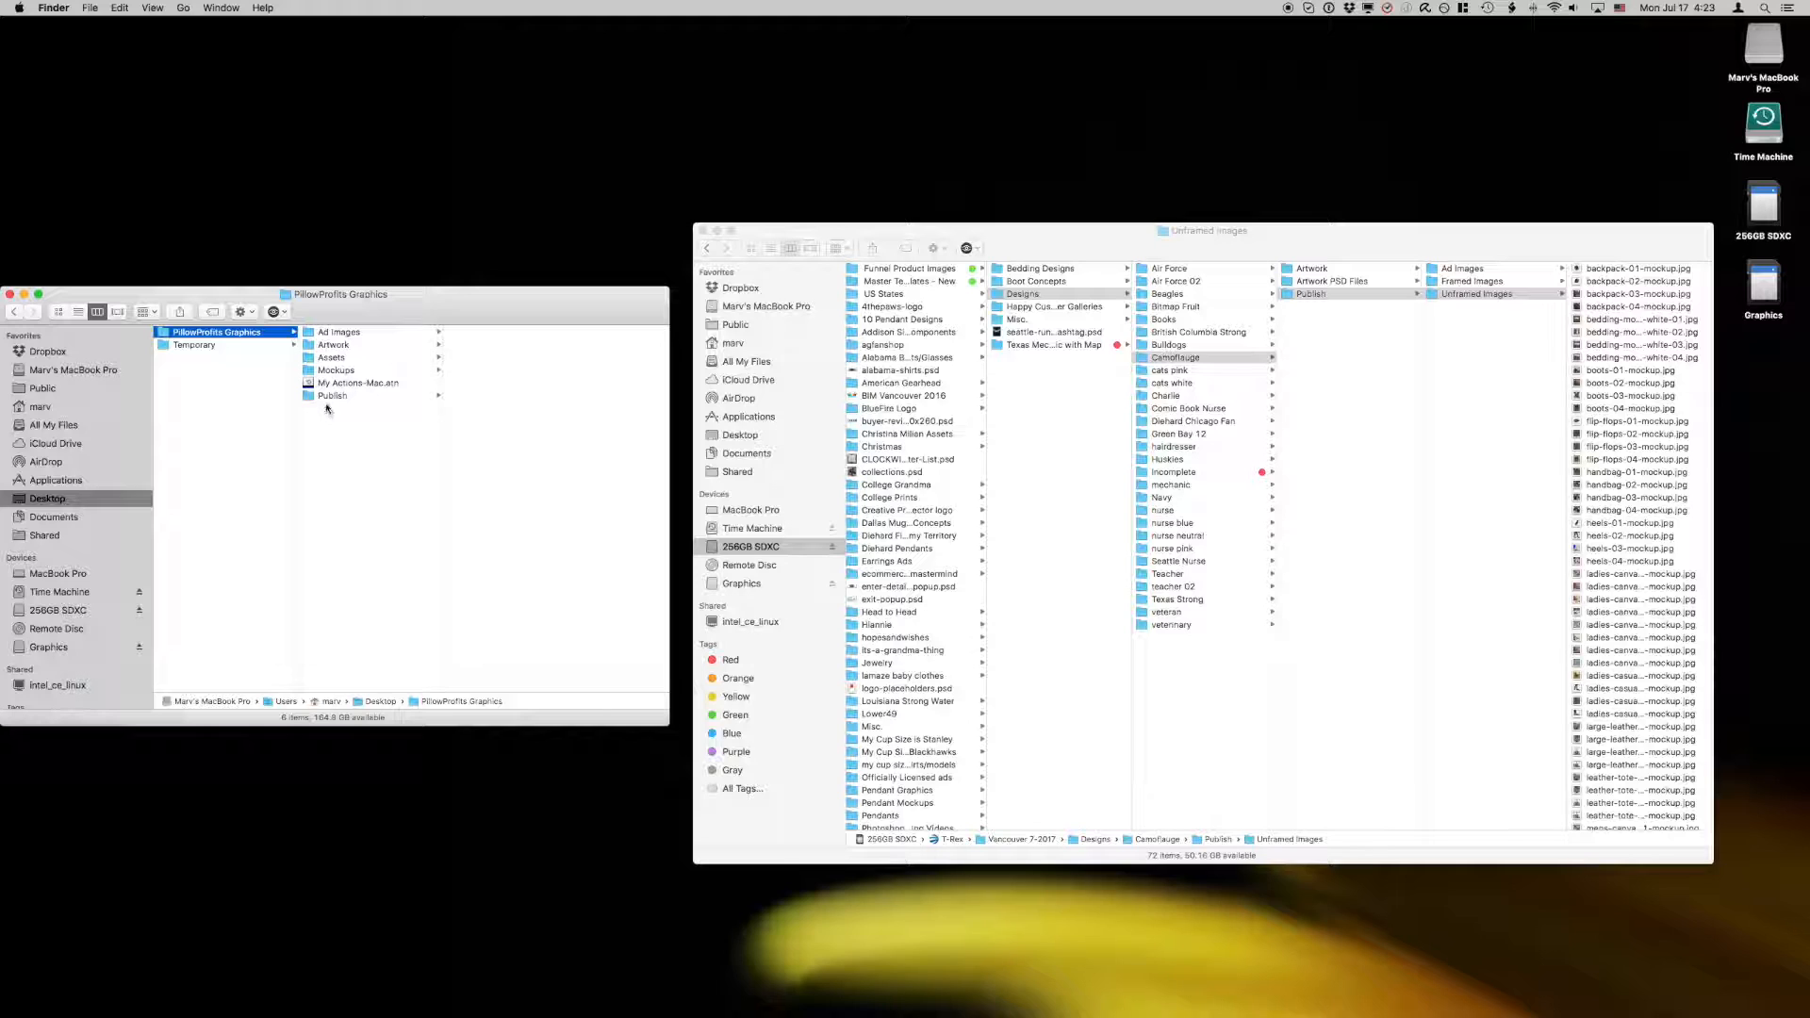
# Step: Check the Artwork folder, both Publish folders including Unframed Images, and the Mockups folder in PillowProfits Graphics
pyautogui.click(327, 345)
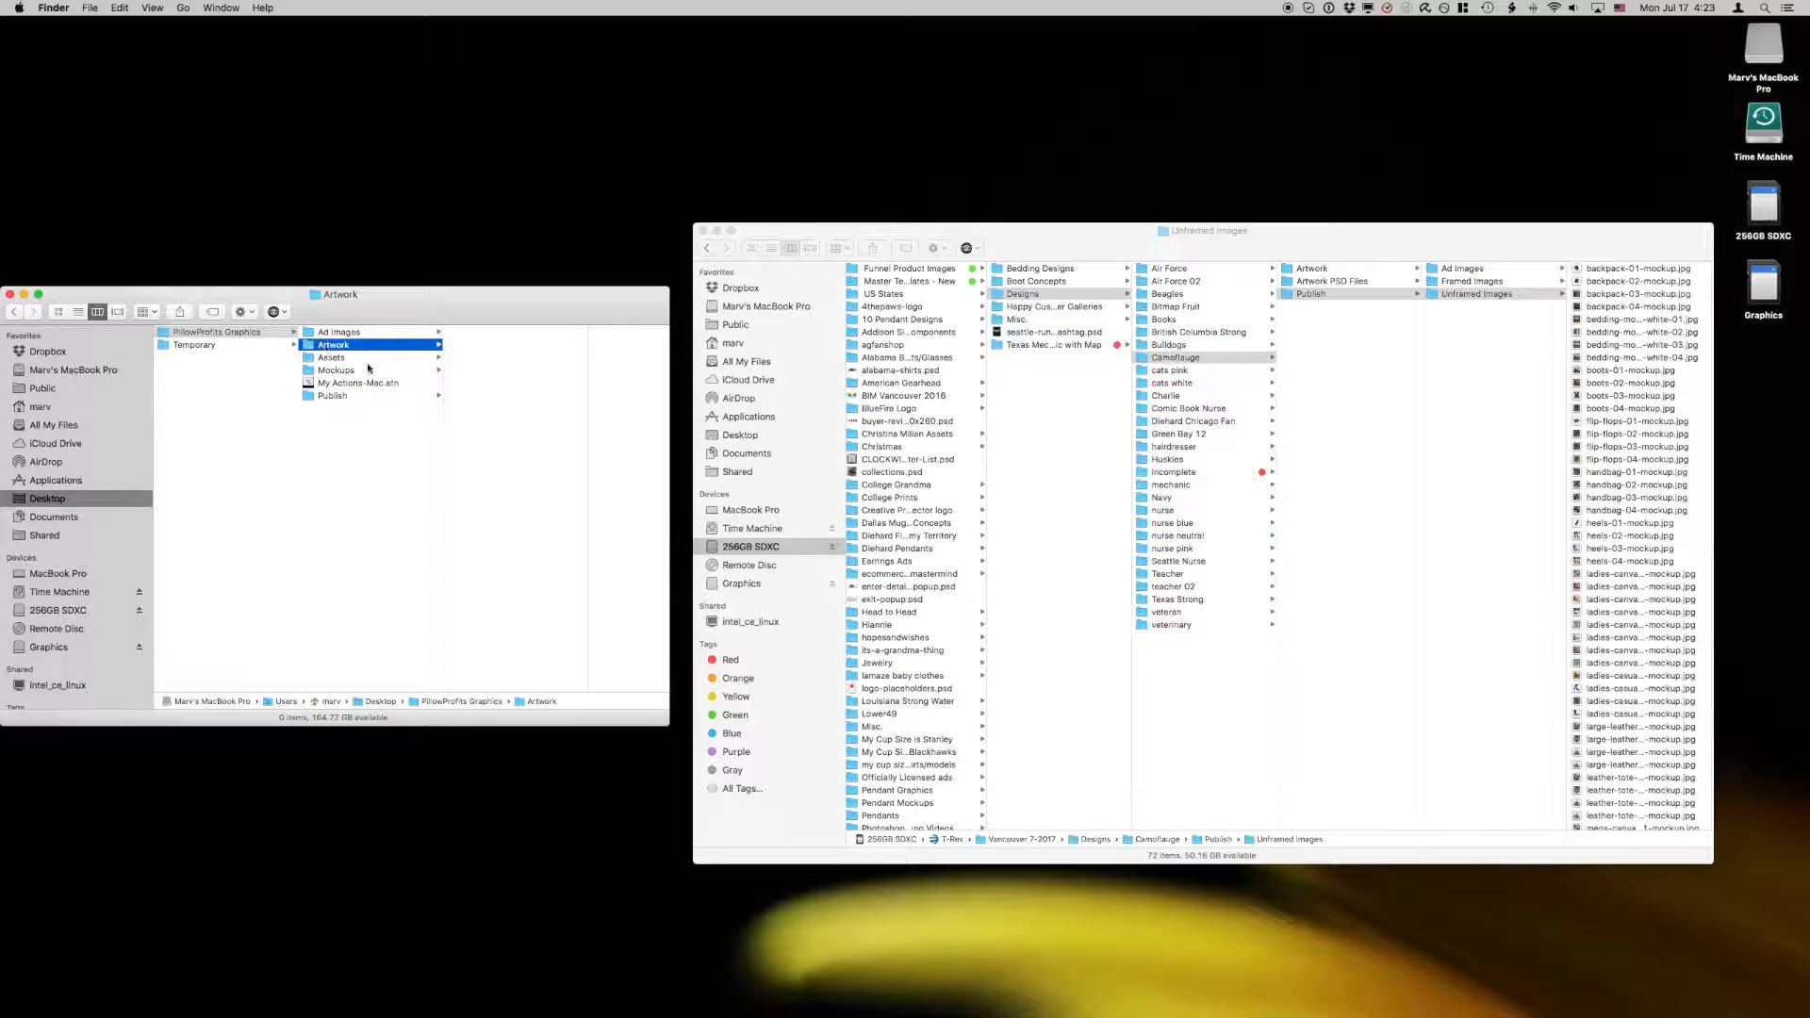
pyautogui.click(344, 395)
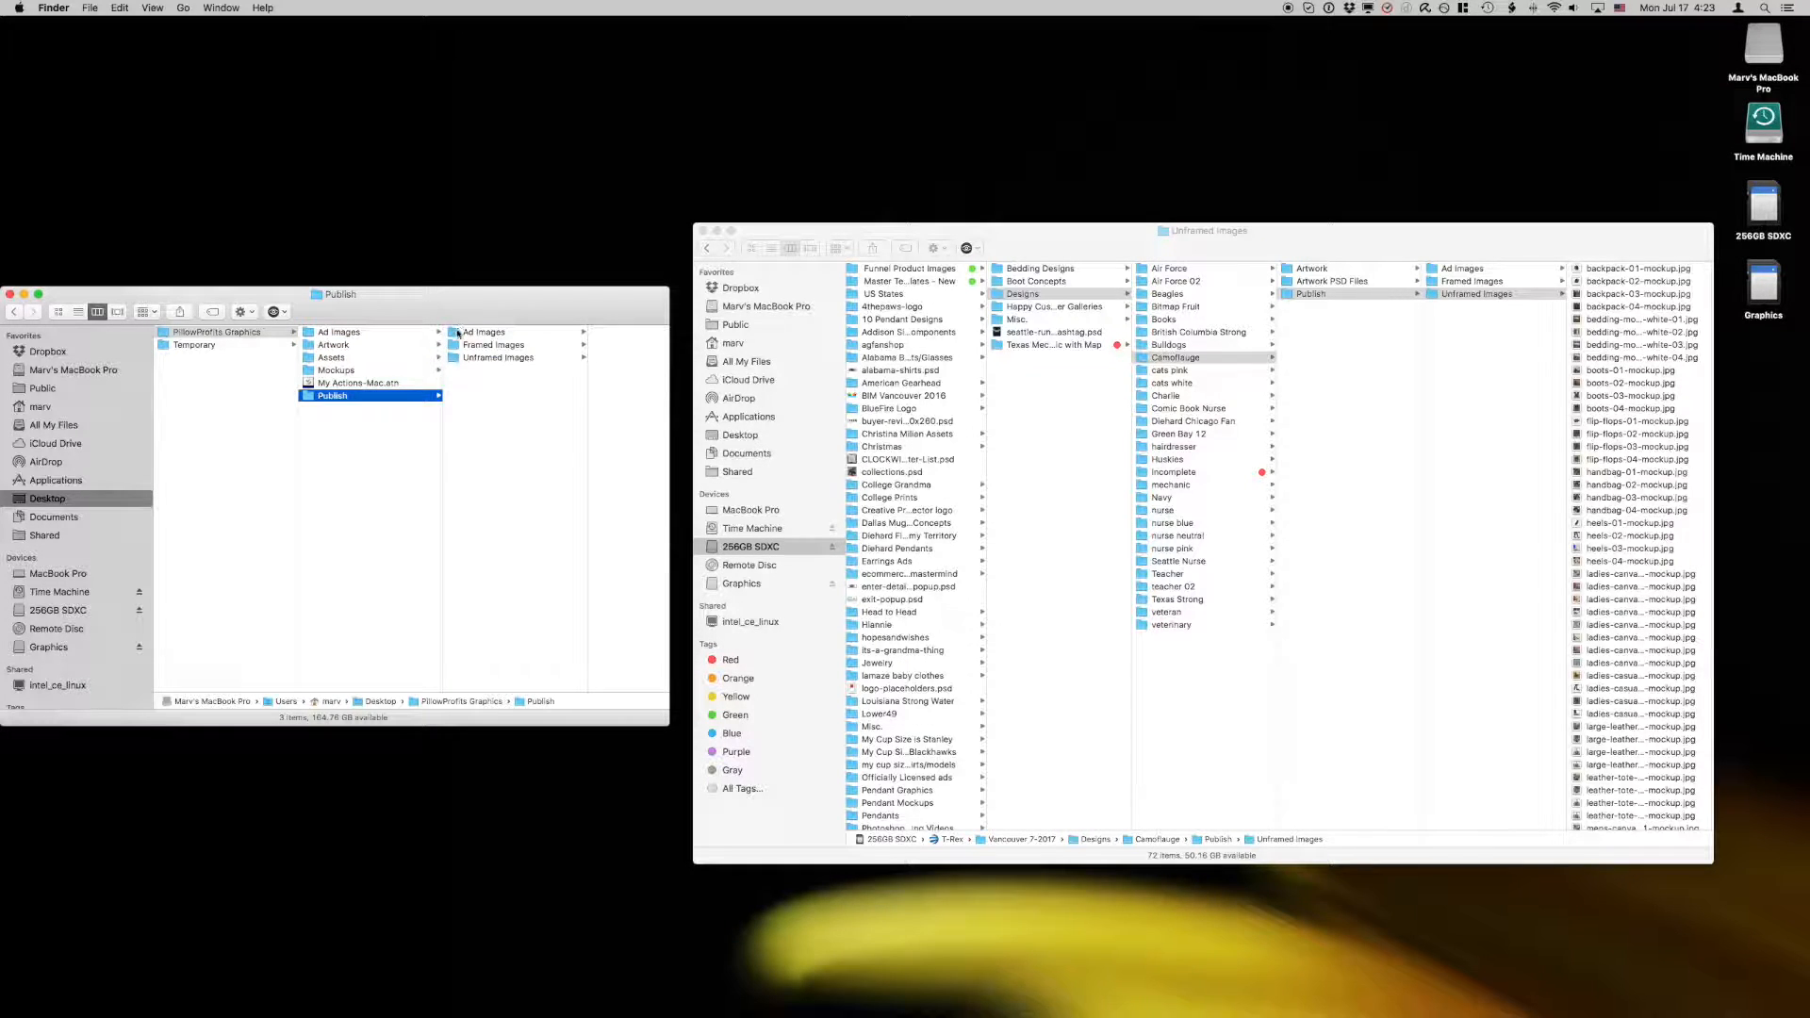
pyautogui.click(328, 358)
pyautogui.click(460, 409)
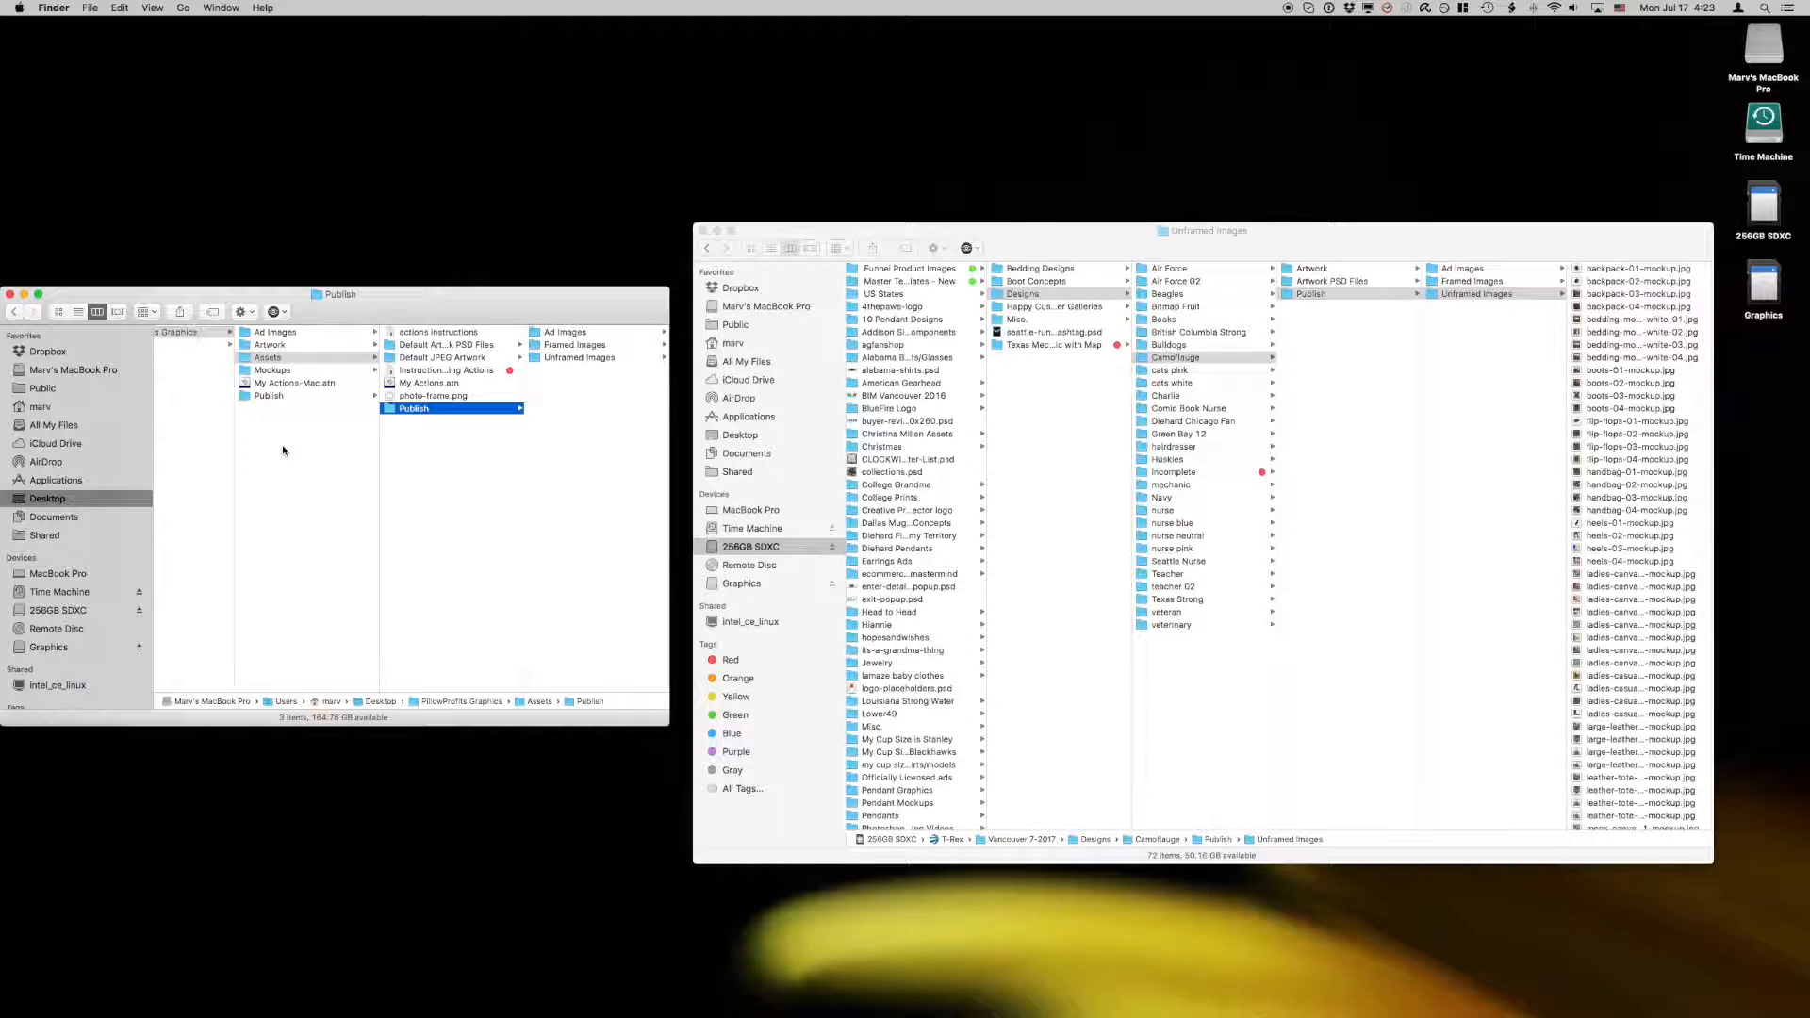
pyautogui.click(251, 407)
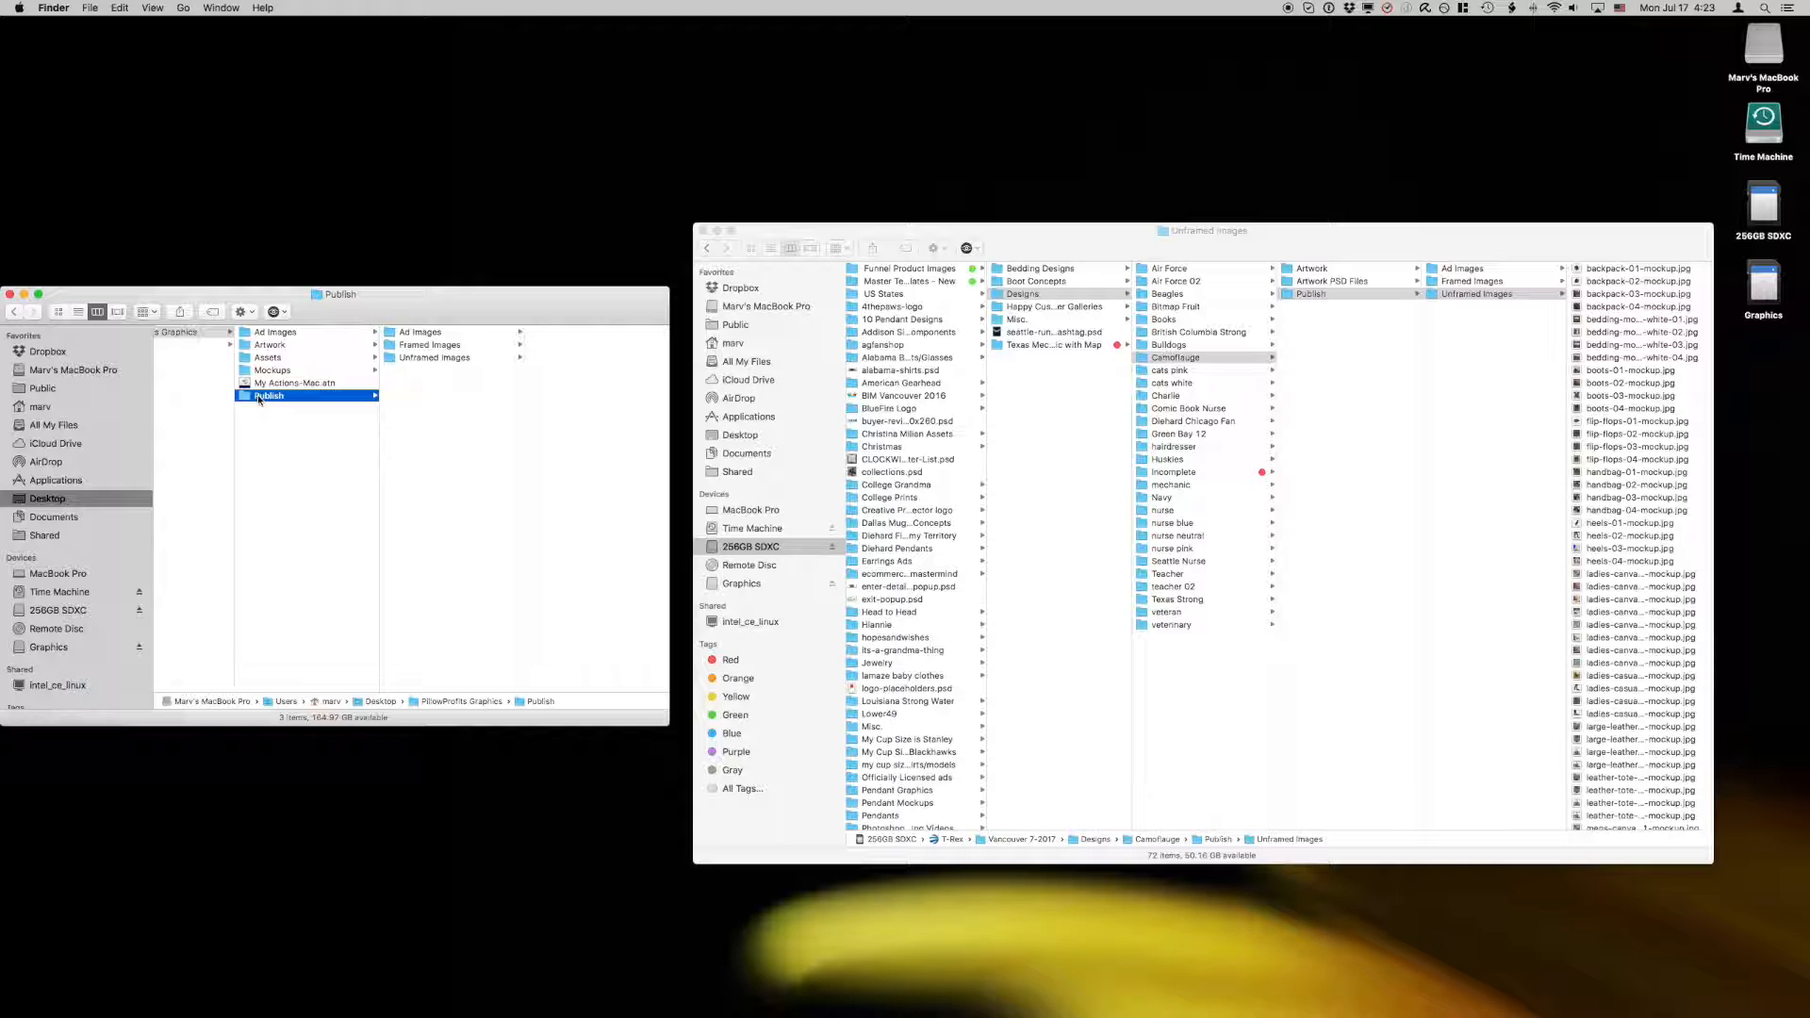
pyautogui.click(461, 361)
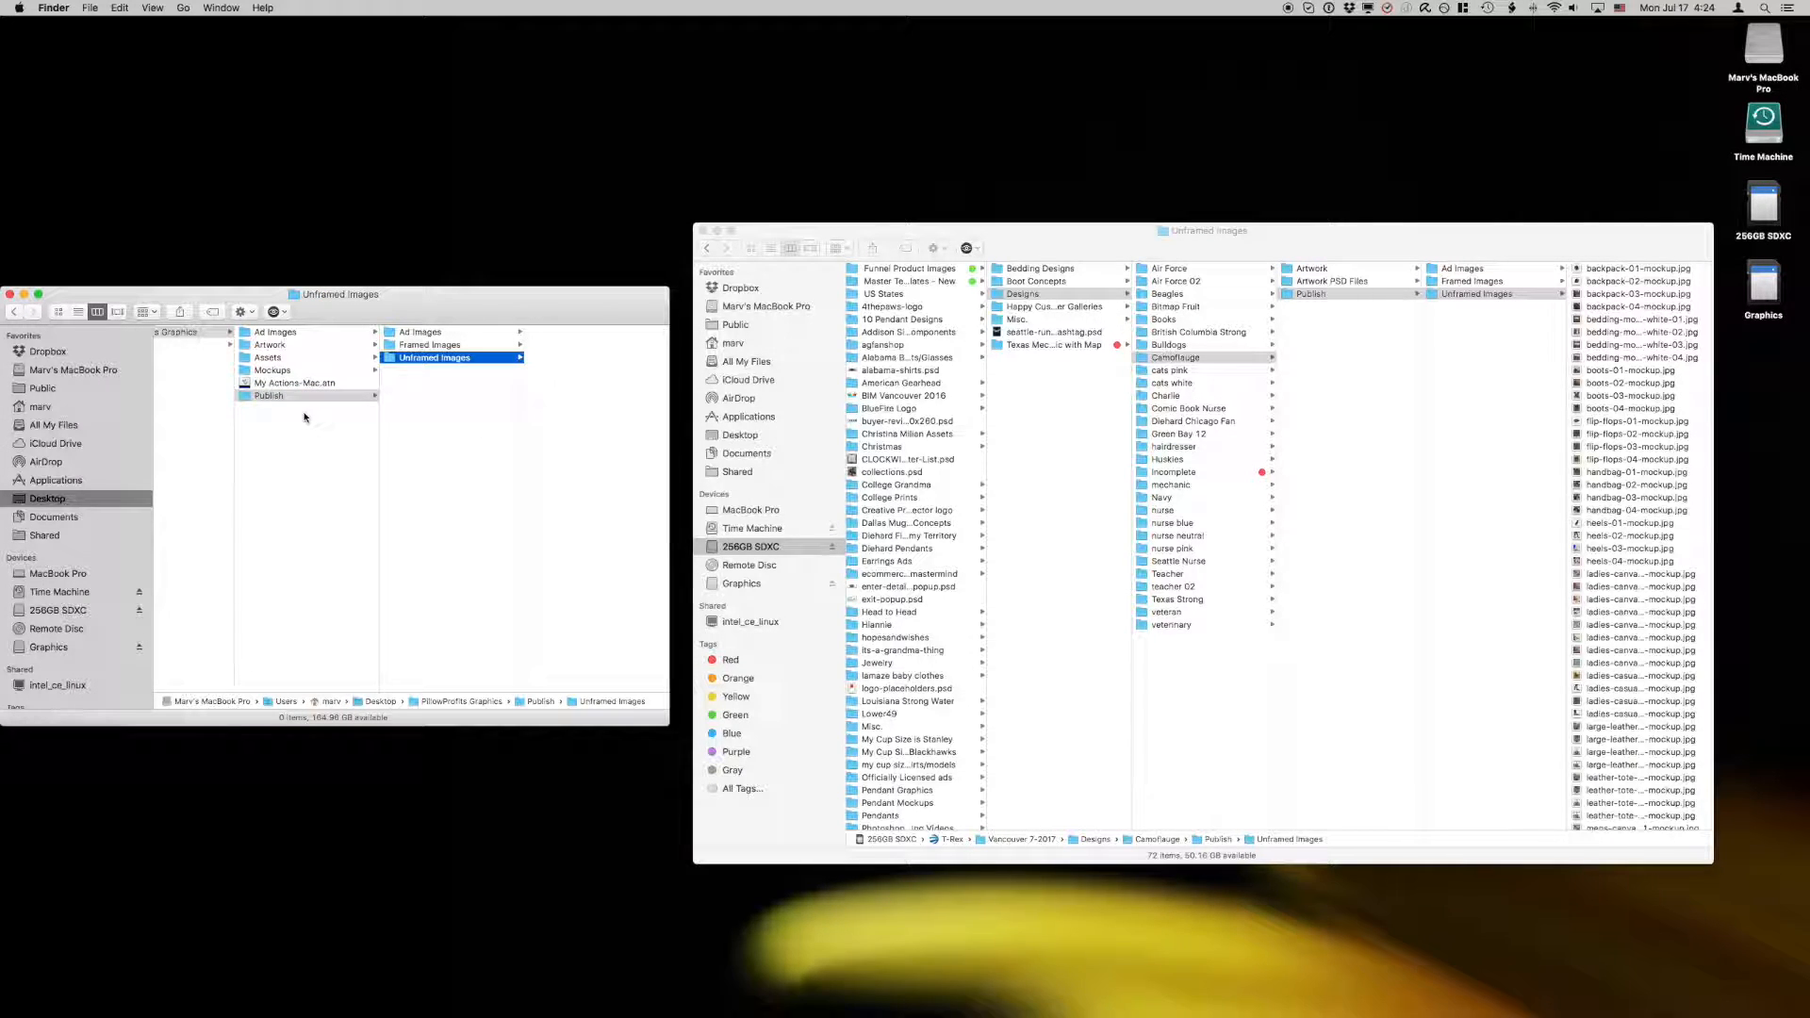
pyautogui.click(279, 371)
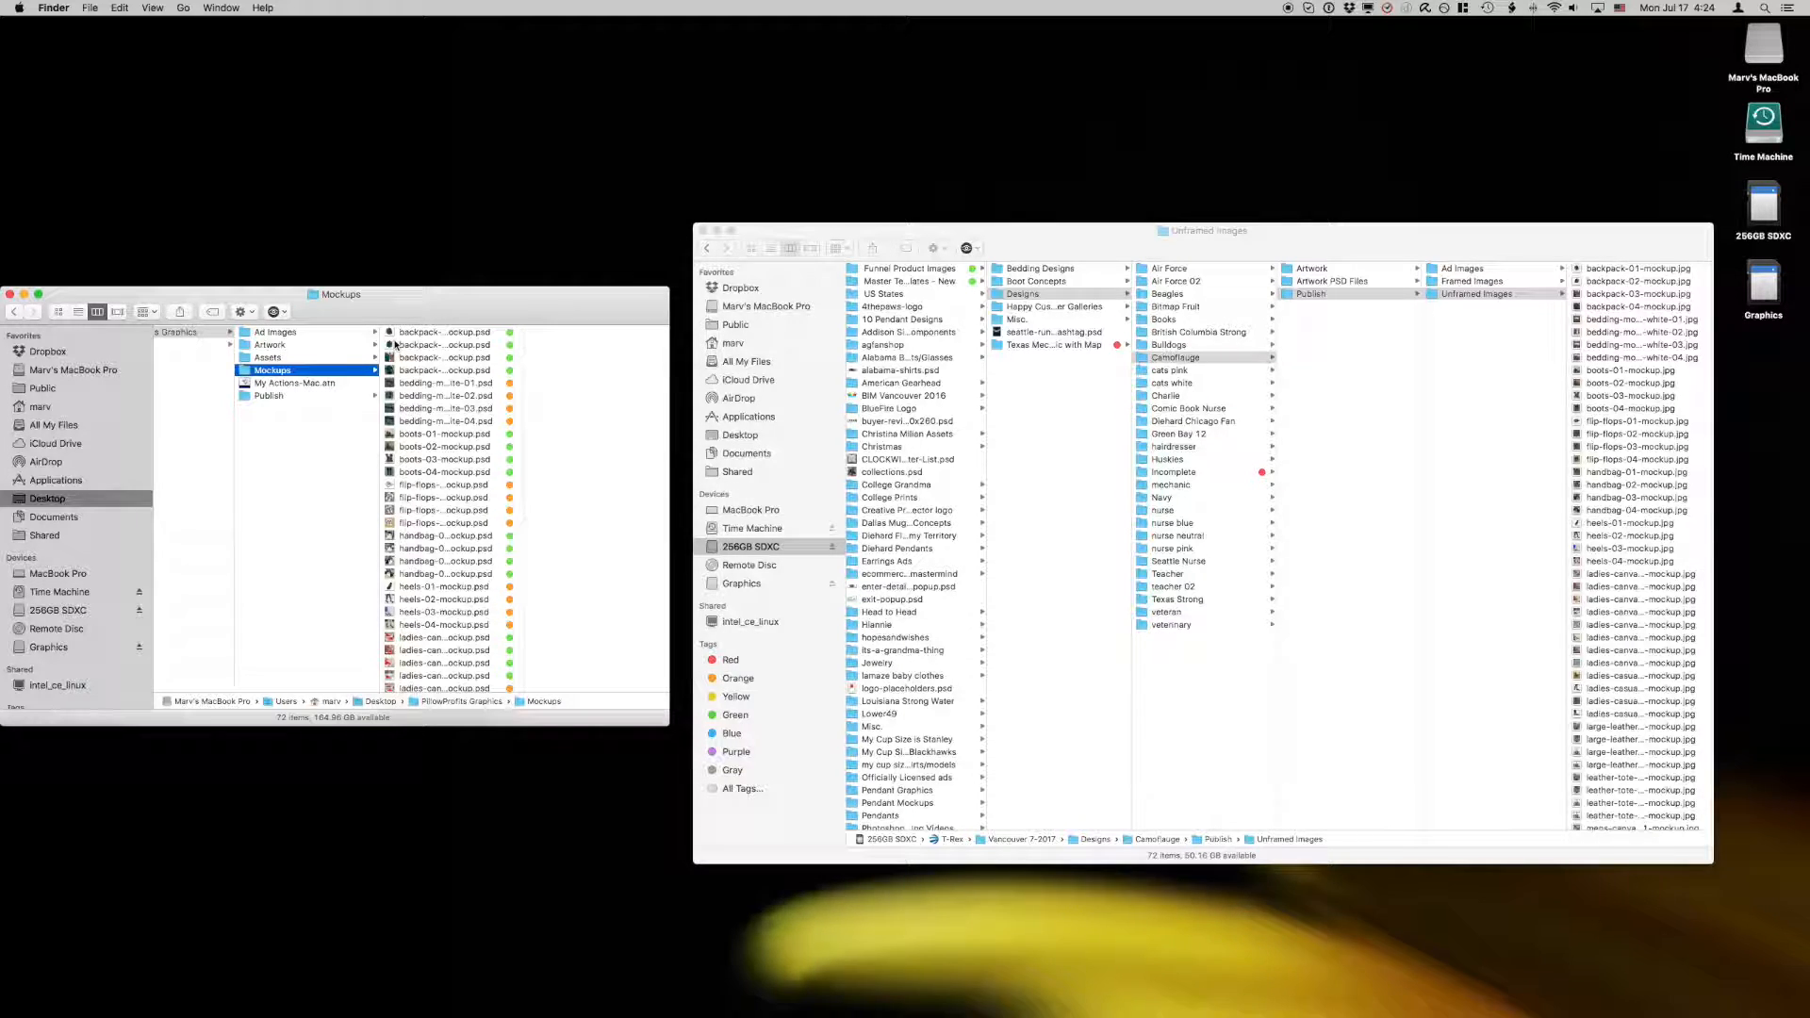
# Step: Look through the Default Artwork PSD Files, including backpack-artwork.psd, and the Default JPEG Artwork folder in Assets
pyautogui.click(275, 360)
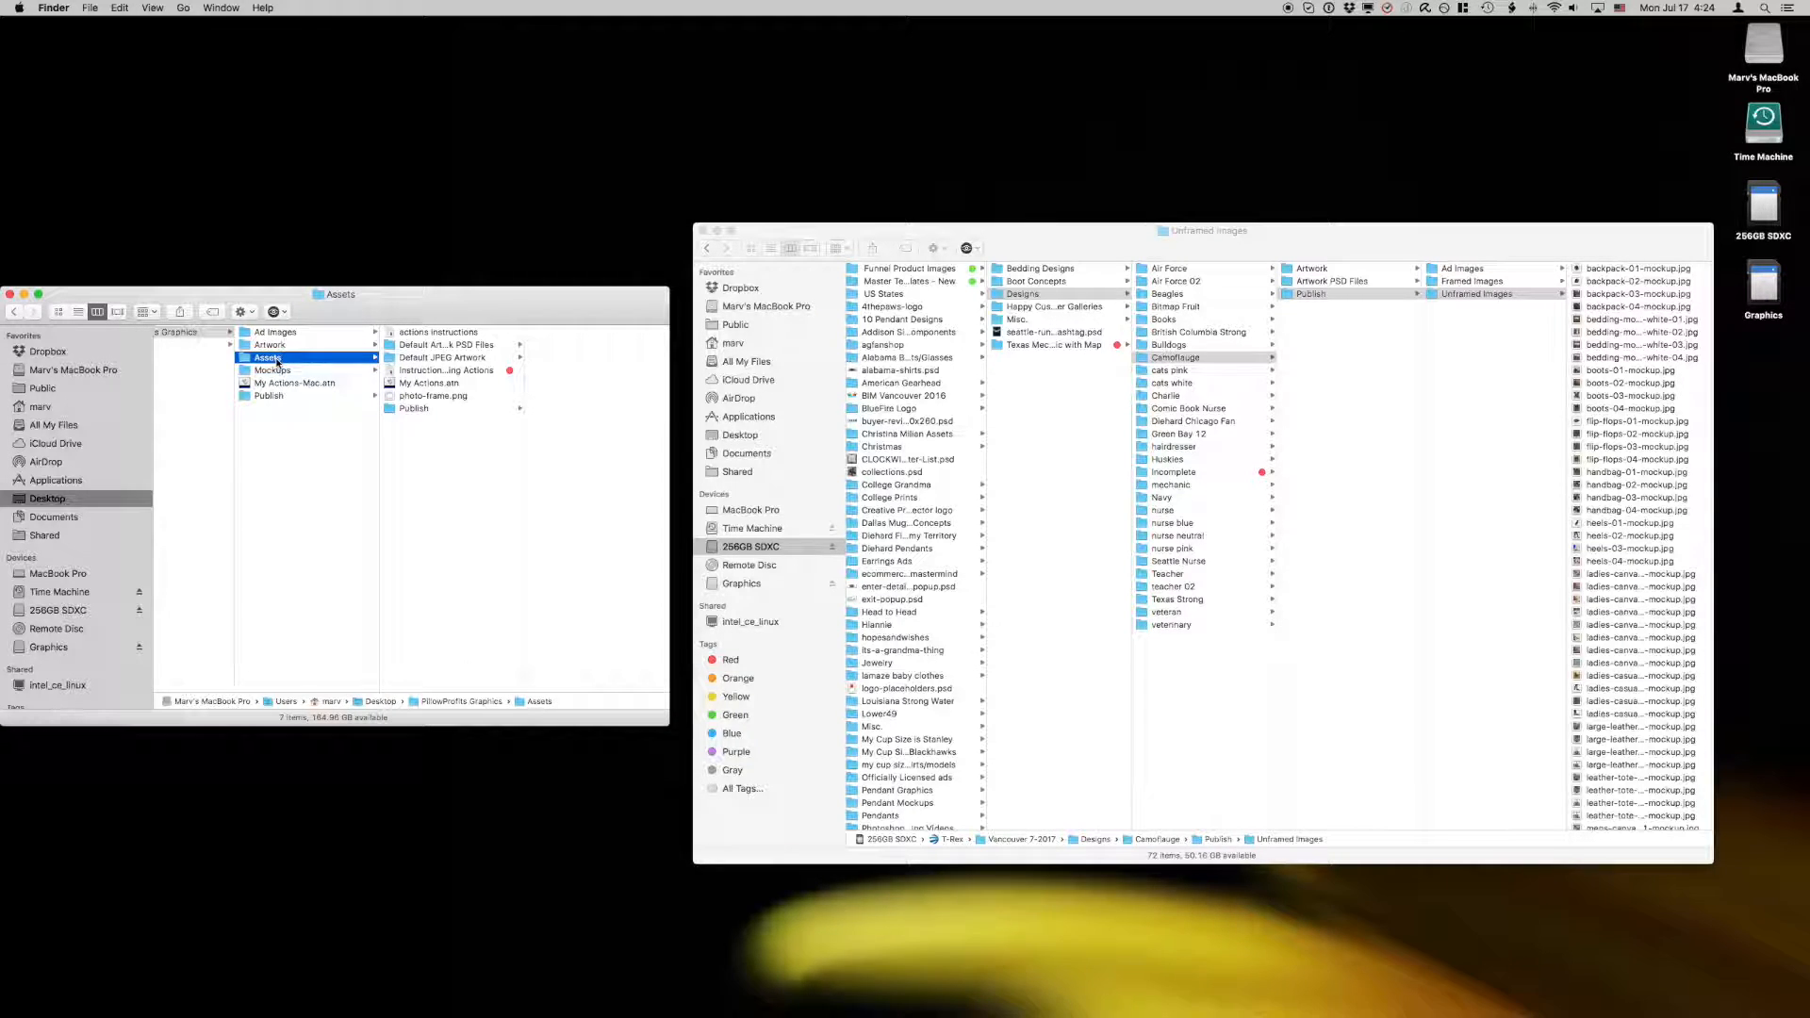
pyautogui.click(453, 345)
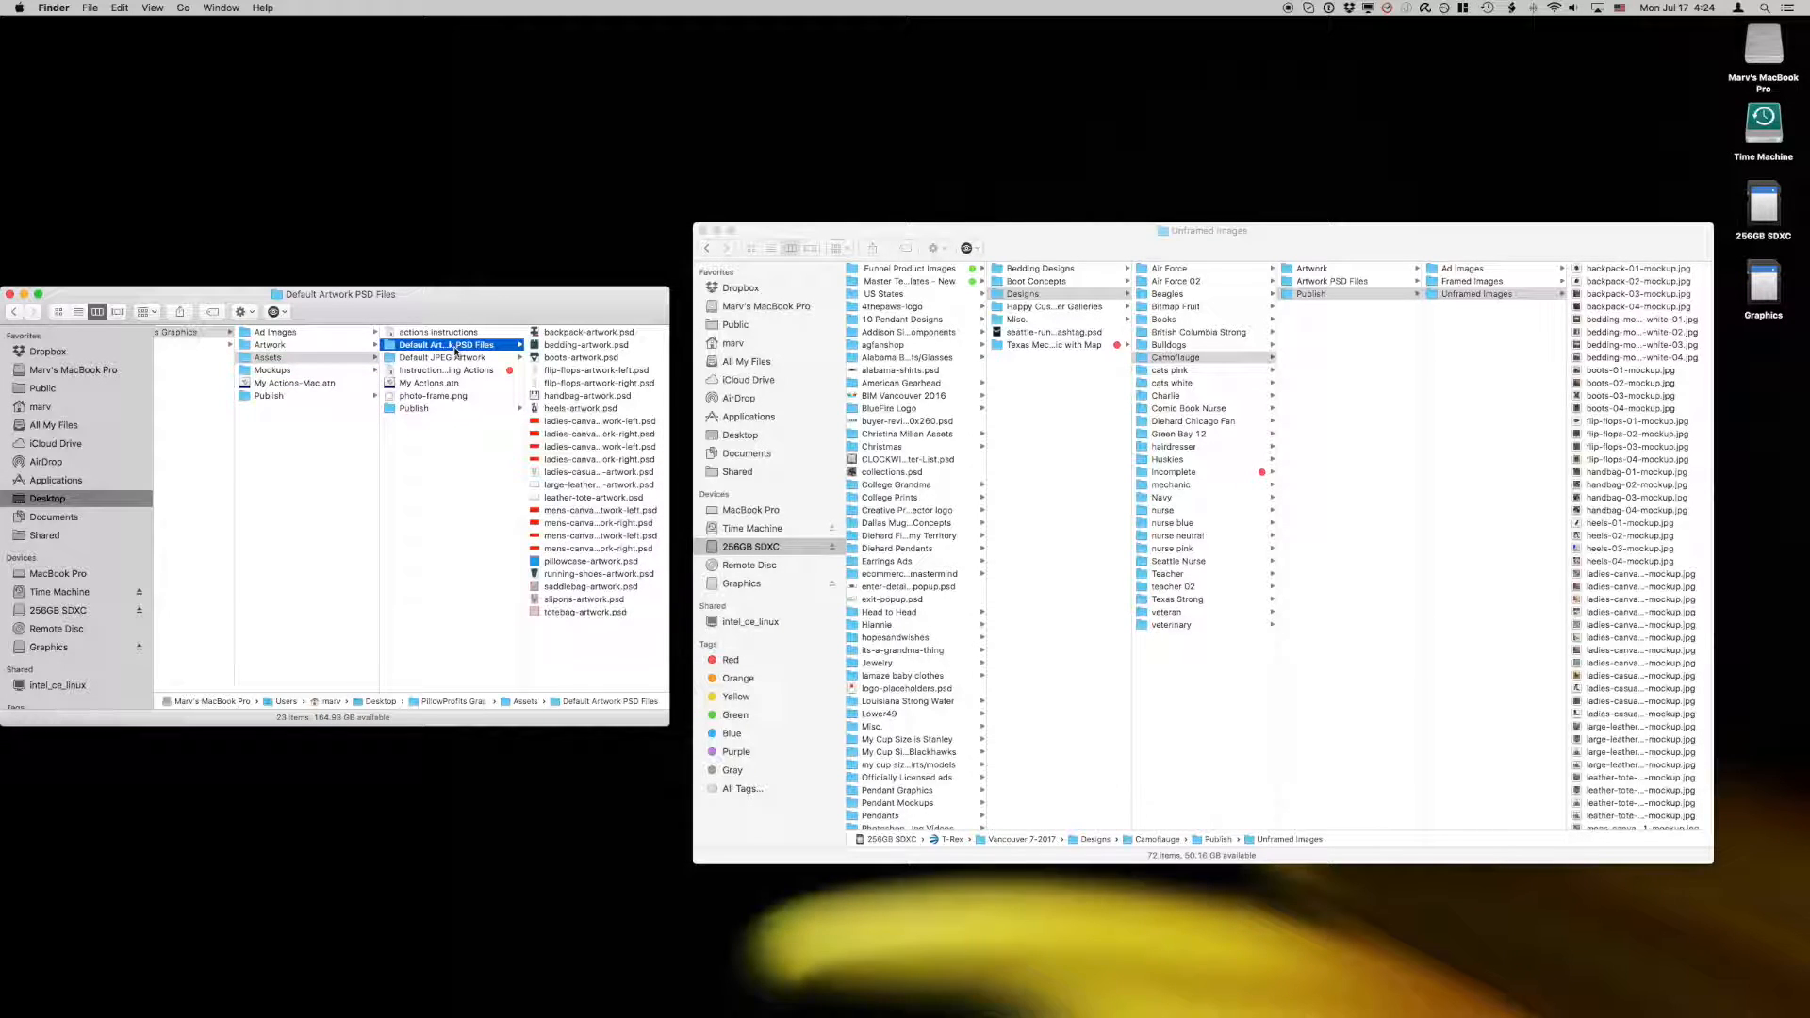
pyautogui.click(543, 334)
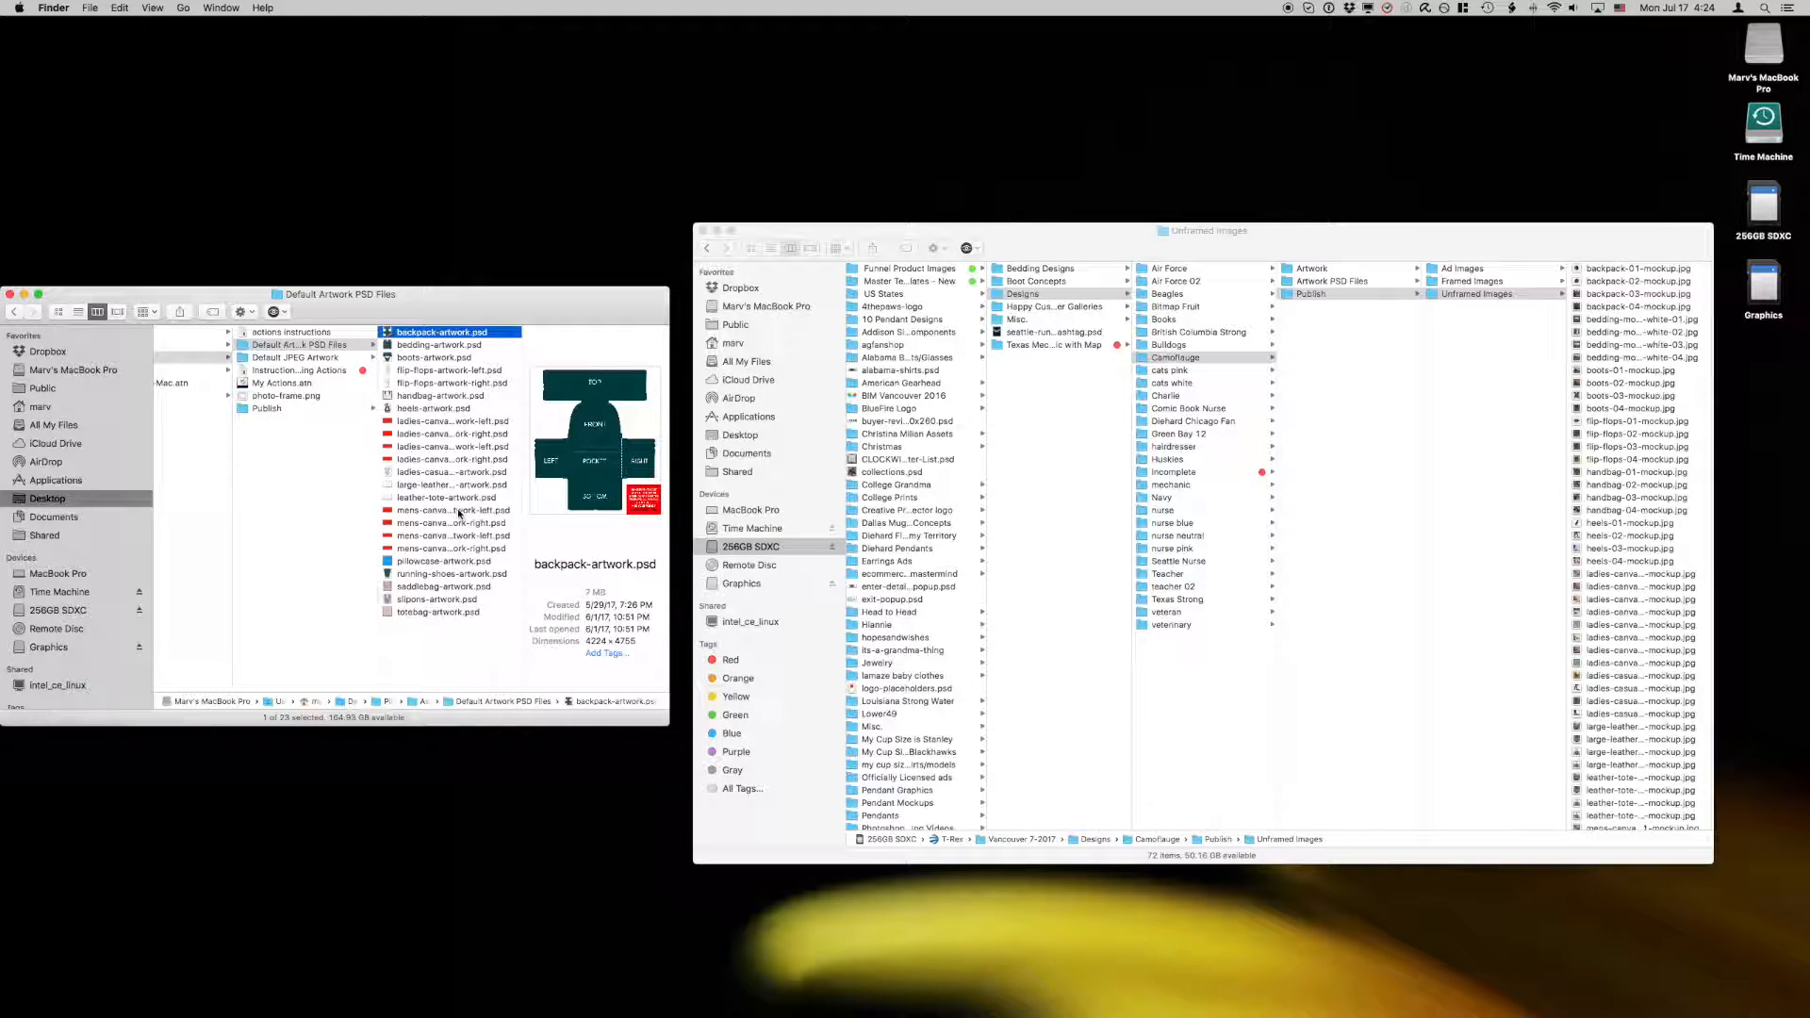
pyautogui.hscroll(-2, 377, 414)
pyautogui.click(341, 359)
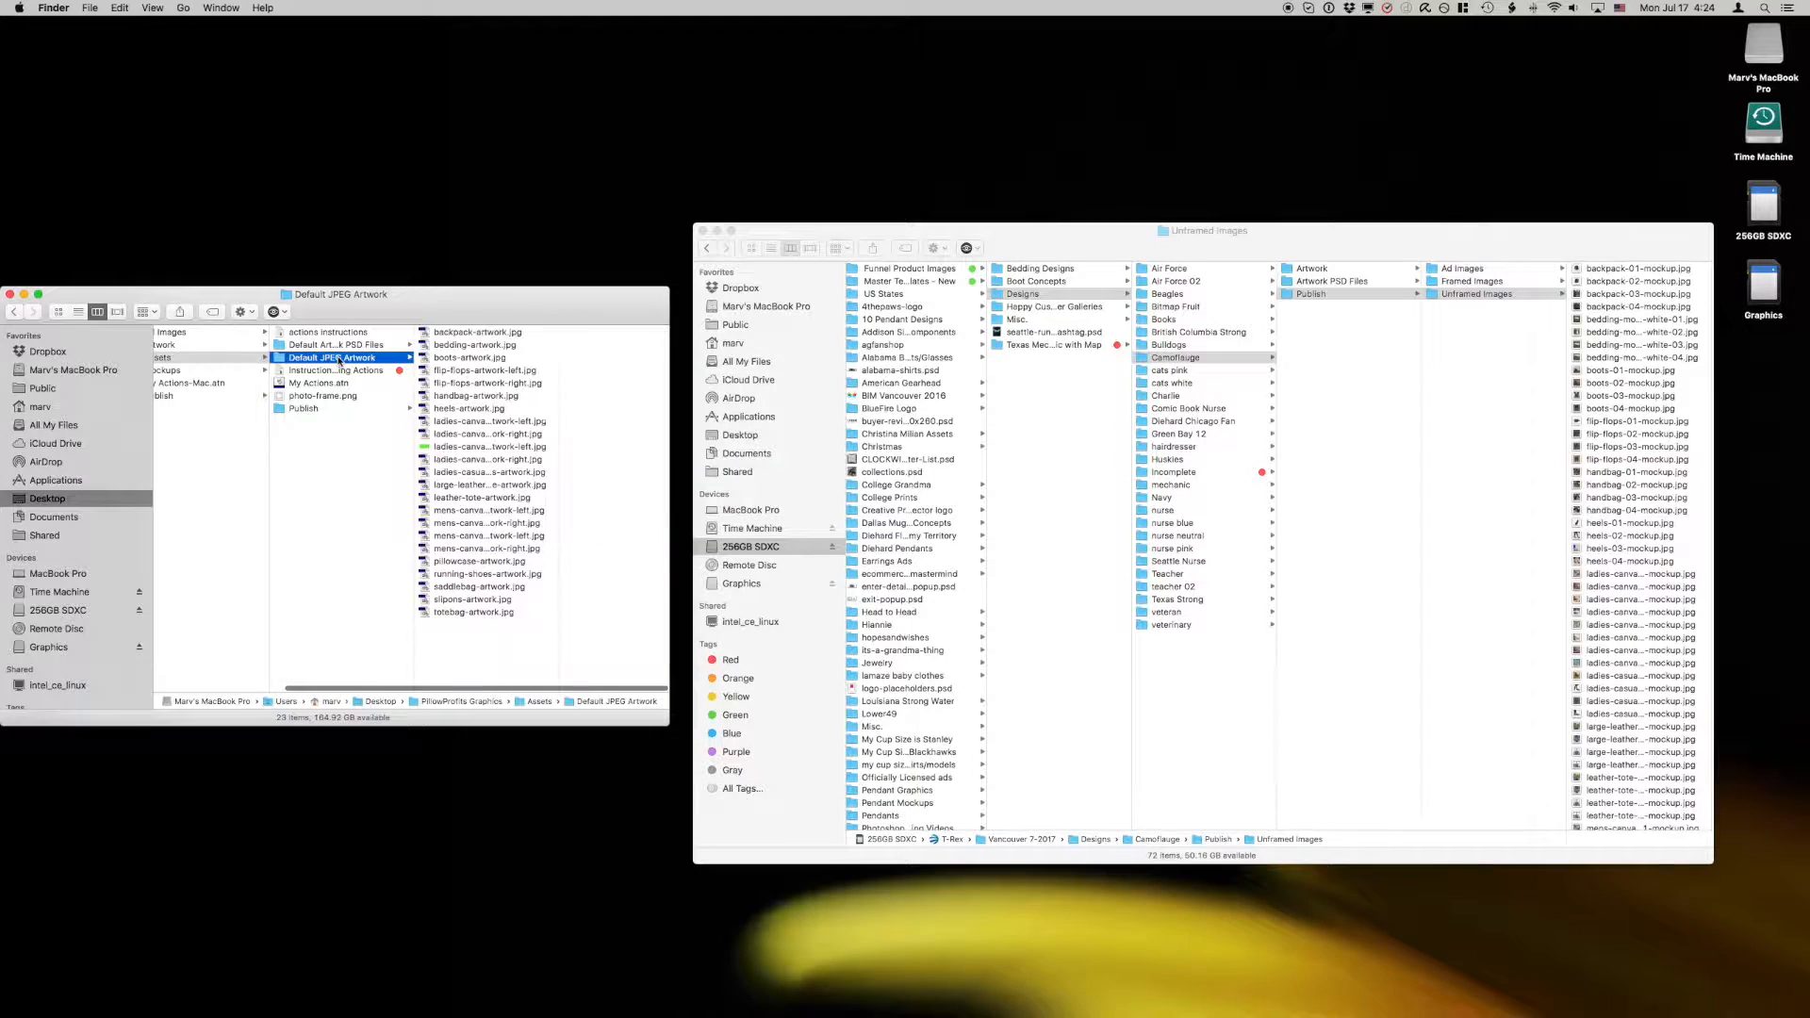
pyautogui.hscroll(-3, 450, 453)
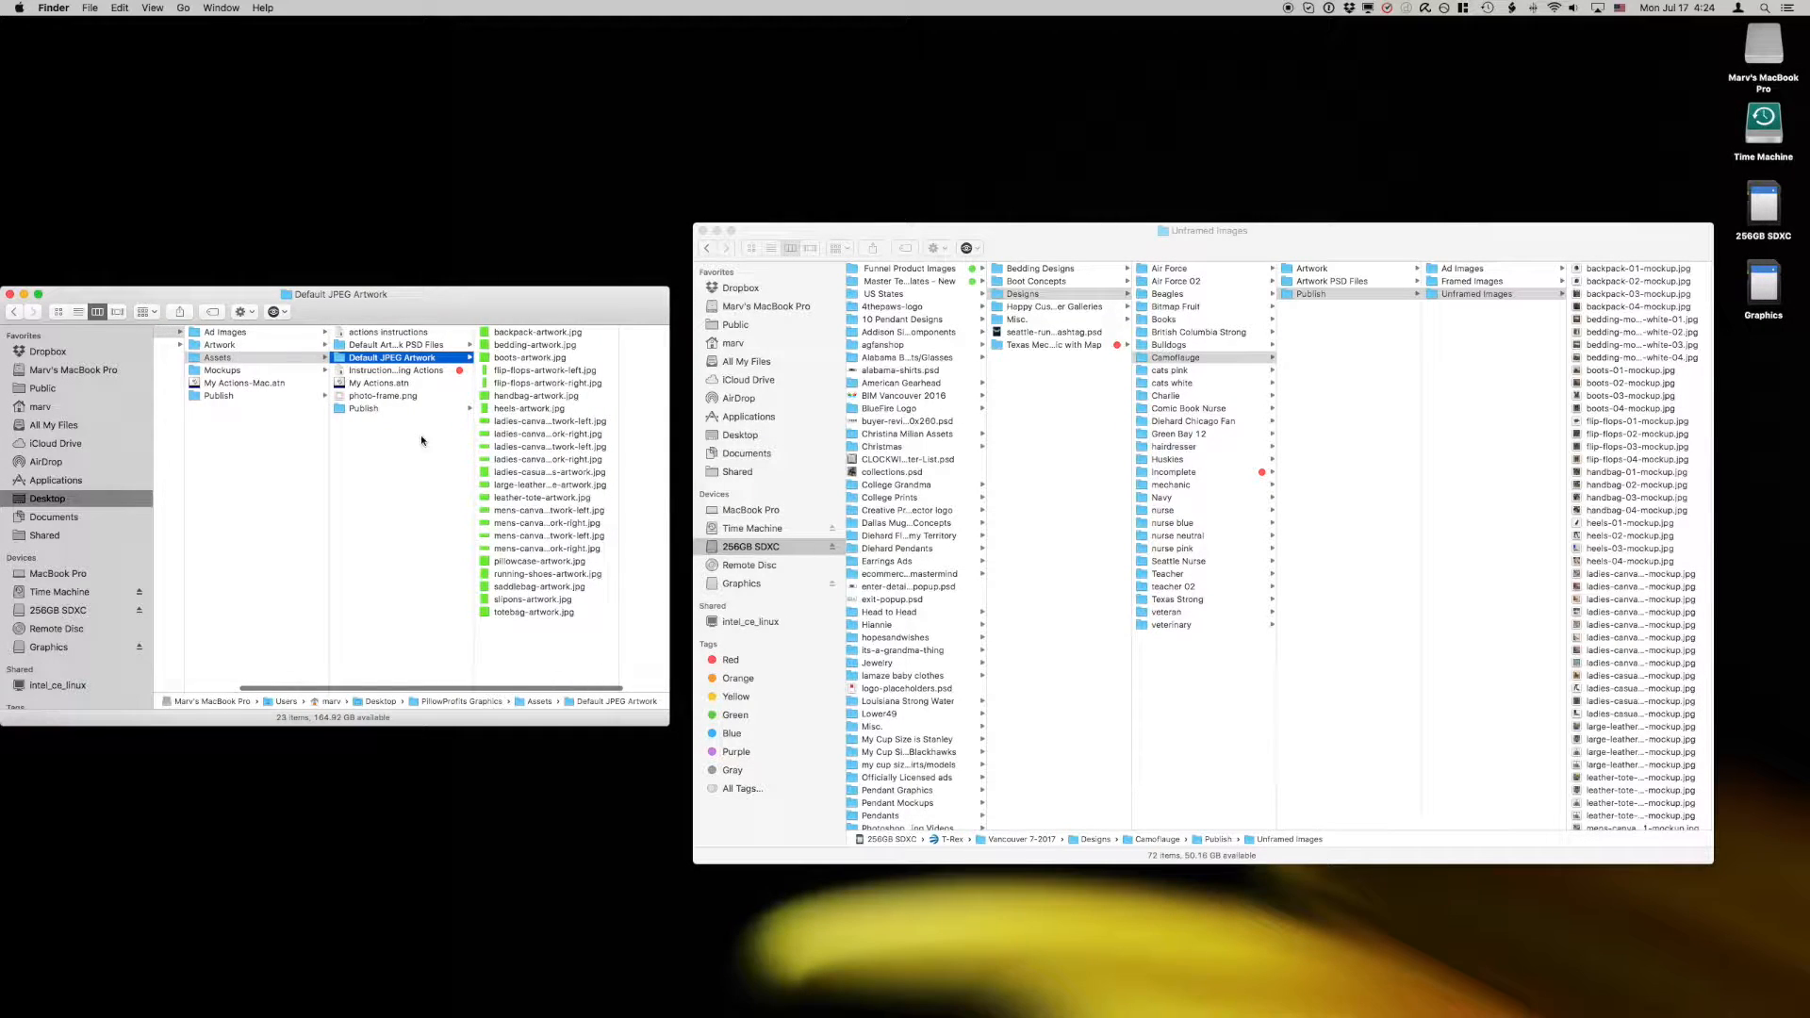